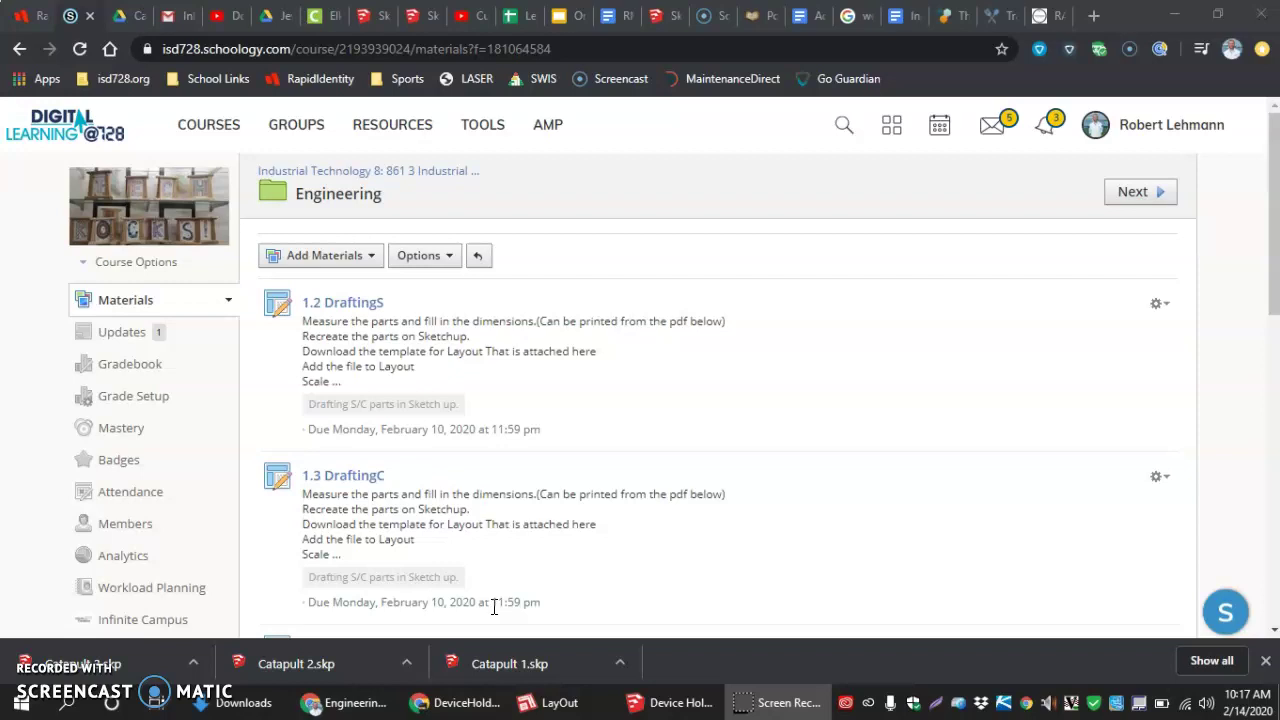
Step: Open the Board Layout (not Required) assignment in the course's Engineering folder
{"action": "scroll", "coordinate": [505, 527], "scroll_direction": "down", "scroll_amount": 3}
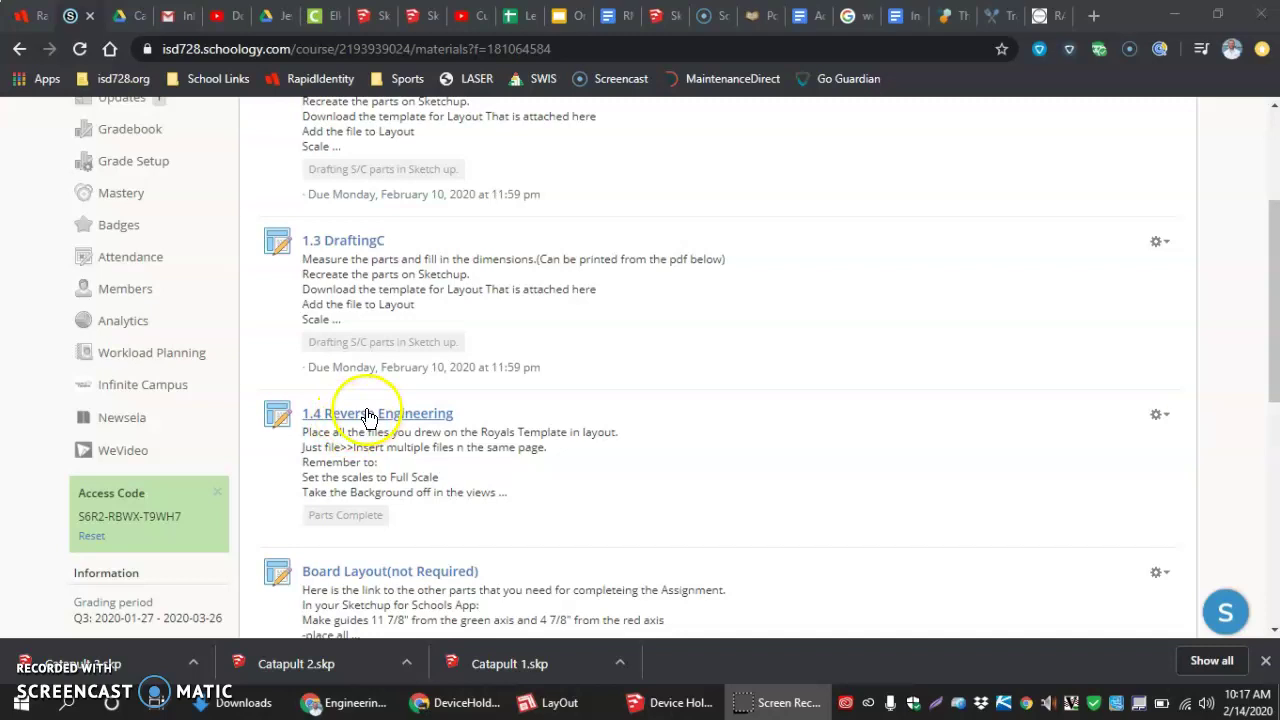
{"action": "scroll", "coordinate": [368, 422], "scroll_direction": "down", "scroll_amount": 2}
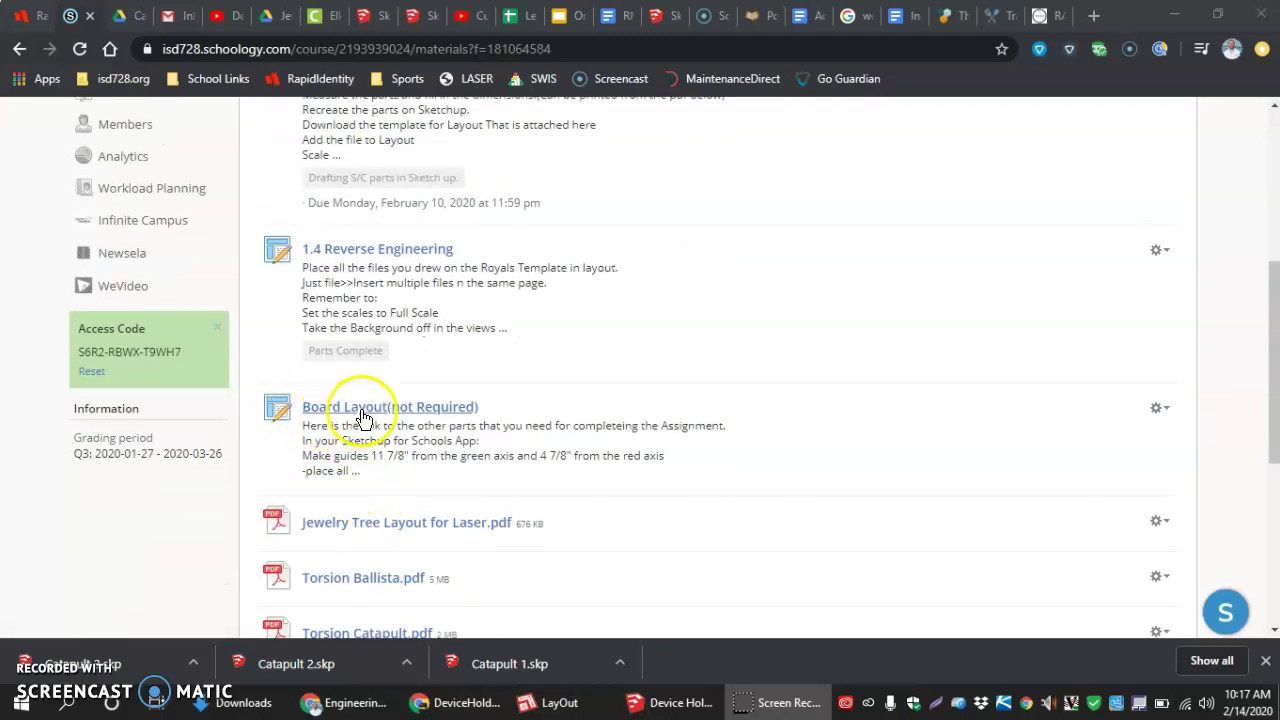
{"action": "left_click", "coordinate": [417, 410]}
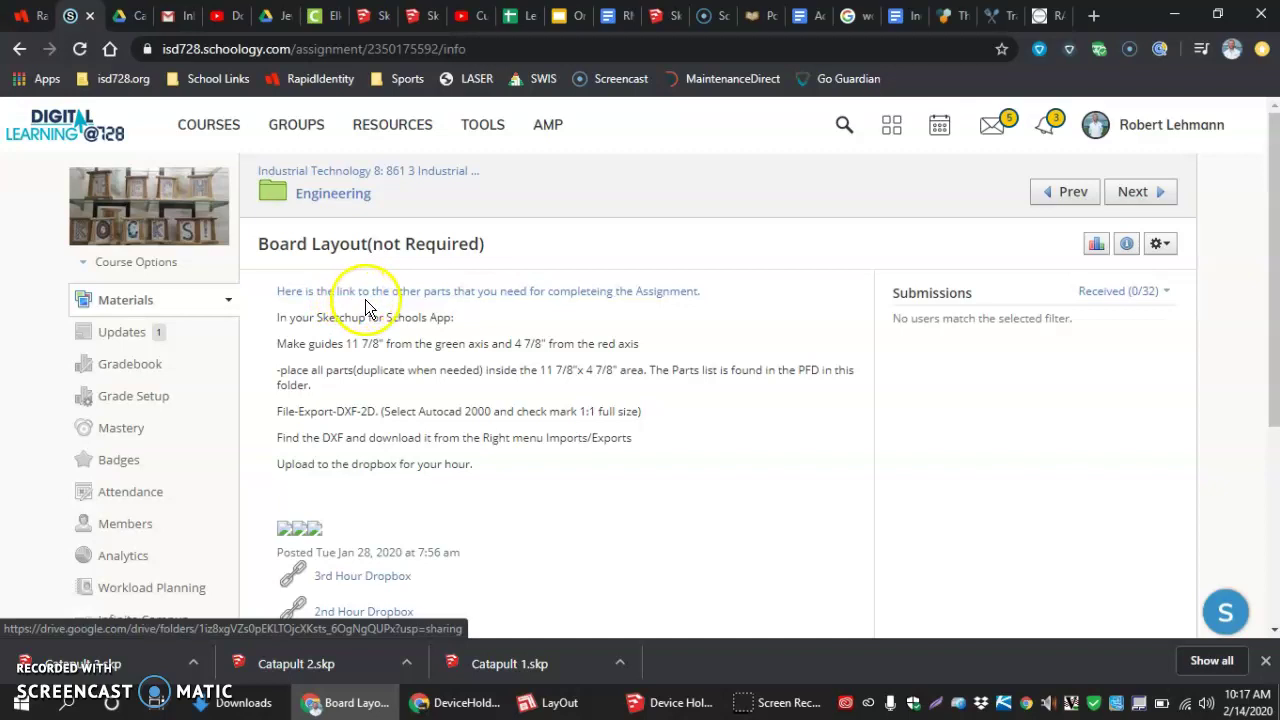
Step: Switch to SketchUp for Schools and create a new model from the Simple Template - Feet and Inches
{"action": "left_click", "coordinate": [44, 79]}
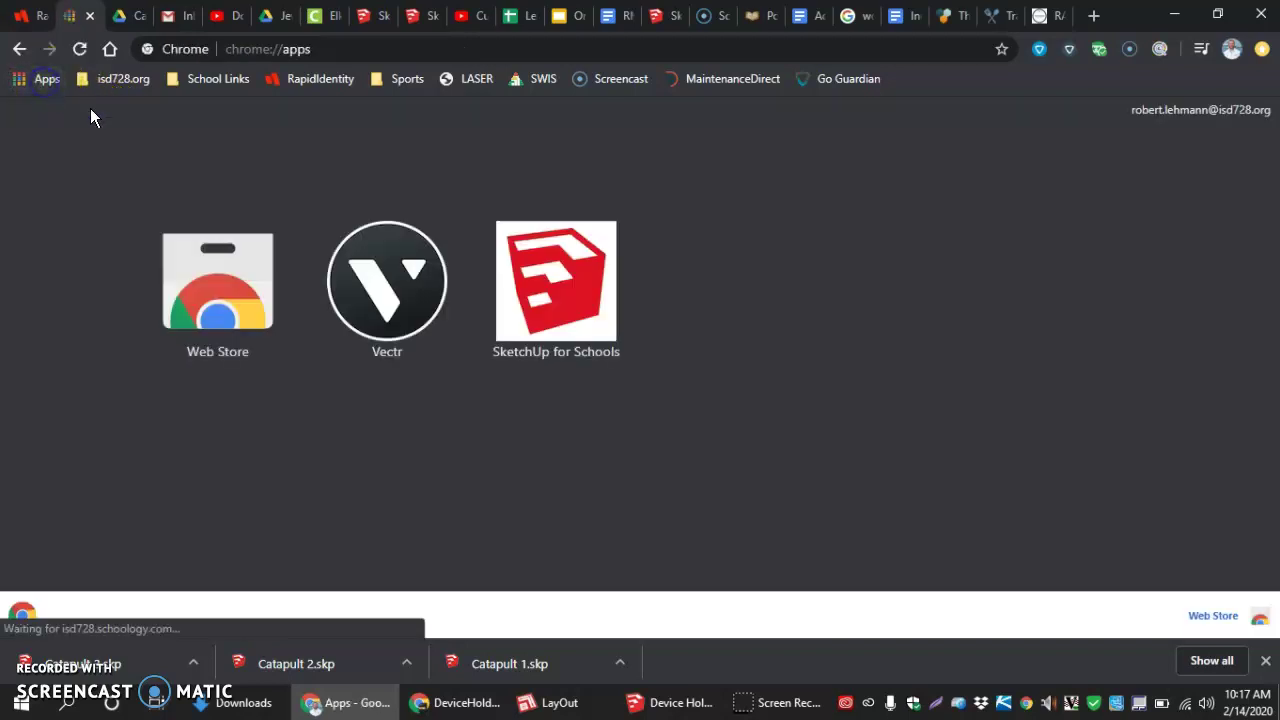
{"action": "left_click", "coordinate": [520, 306]}
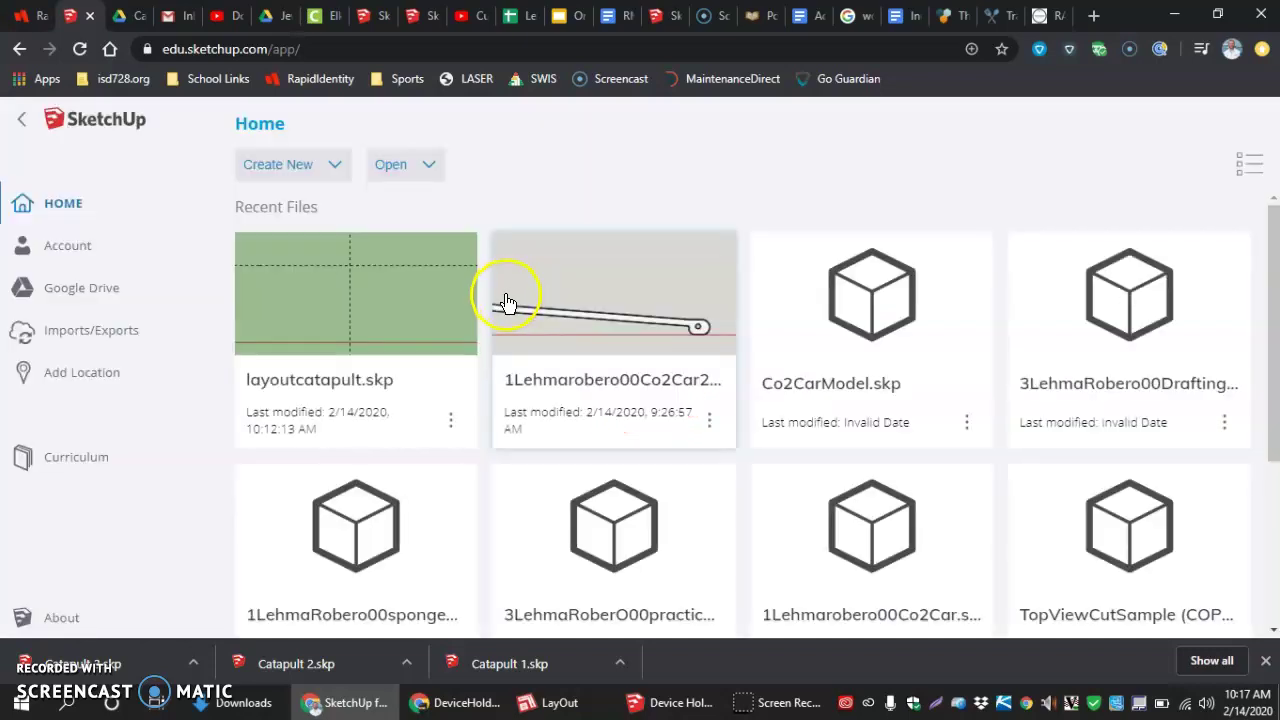
{"action": "left_click", "coordinate": [308, 168]}
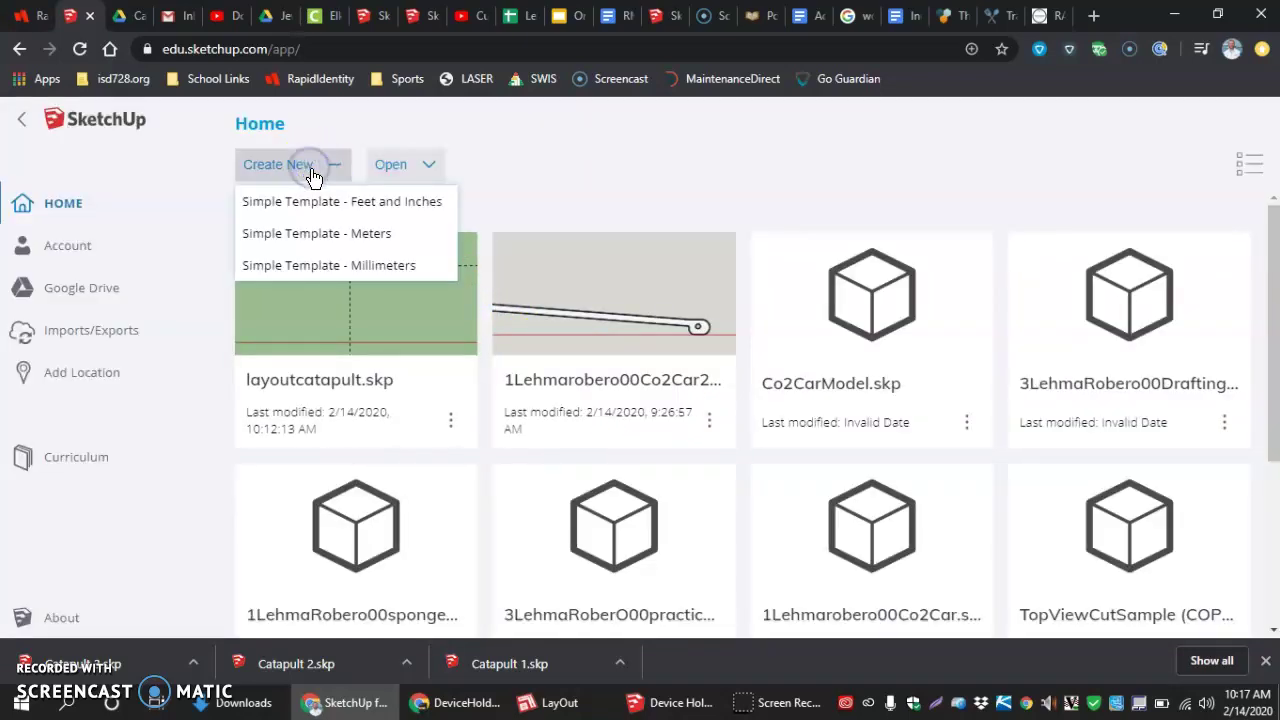
{"action": "left_click", "coordinate": [330, 203]}
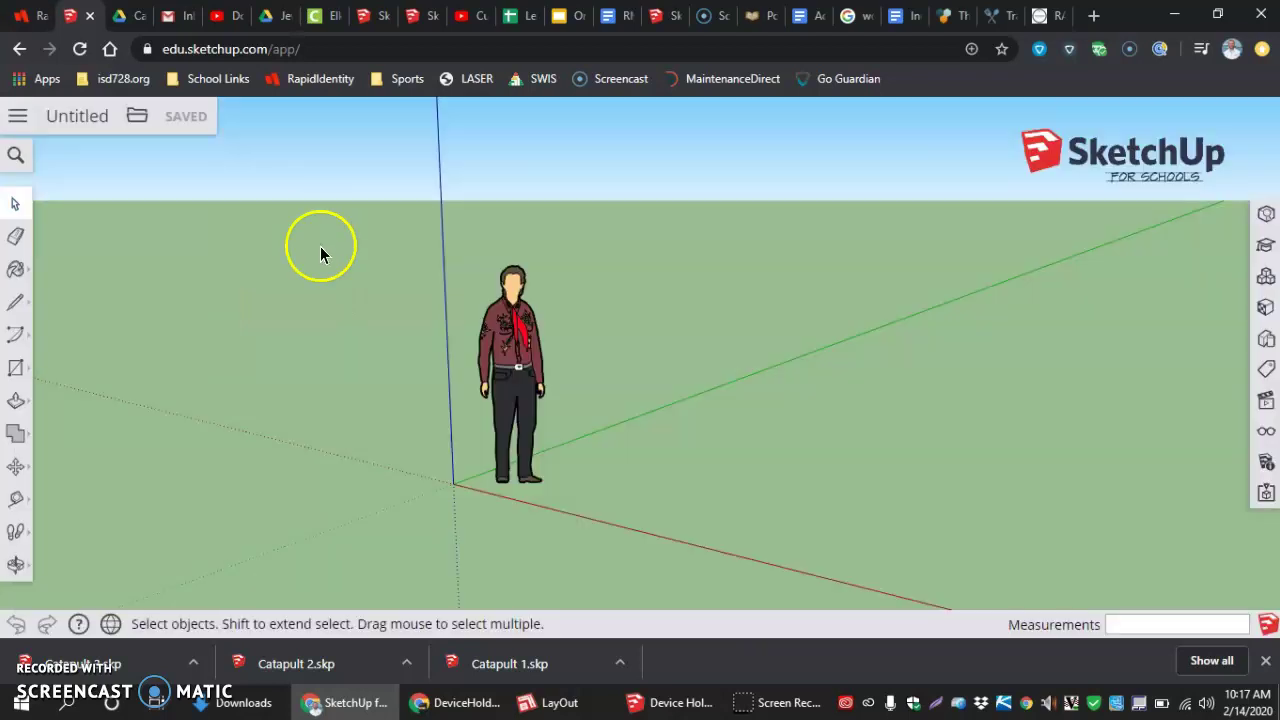
Step: Set the camera to a top view in parallel projection and check the model's length units, precision and snapping
{"action": "left_click", "coordinate": [1266, 401]}
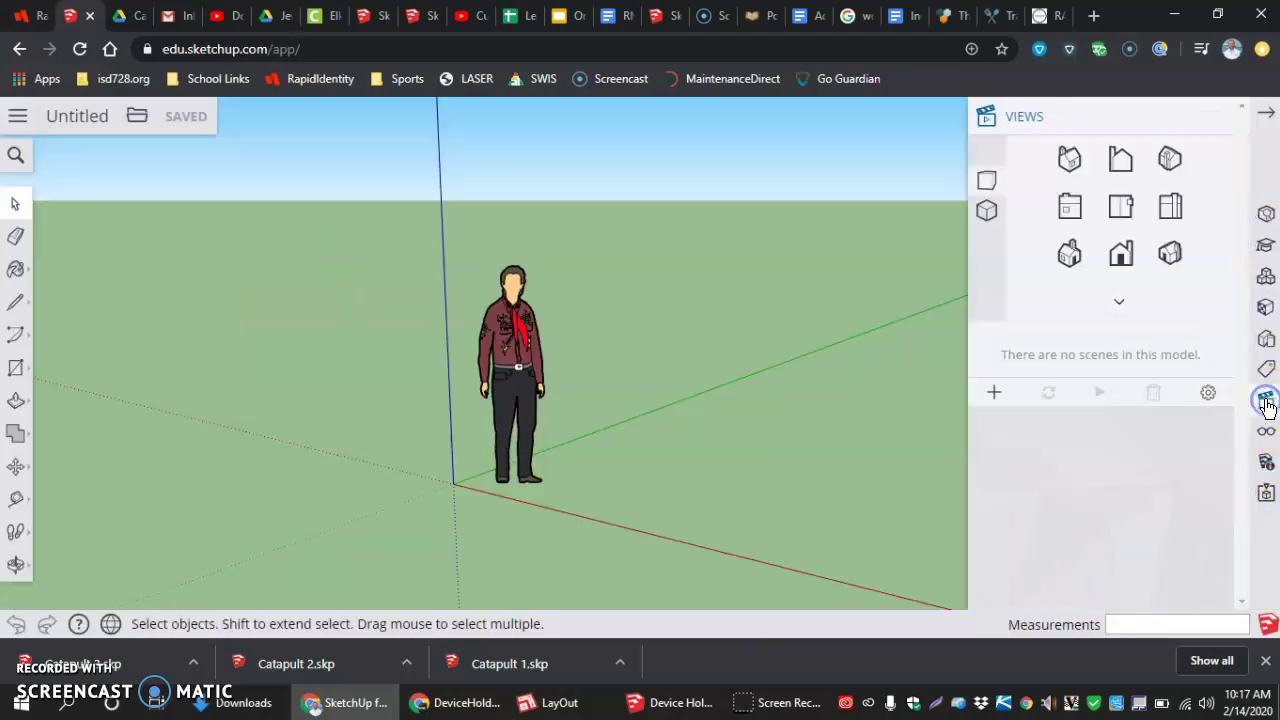
{"action": "left_click", "coordinate": [1120, 210]}
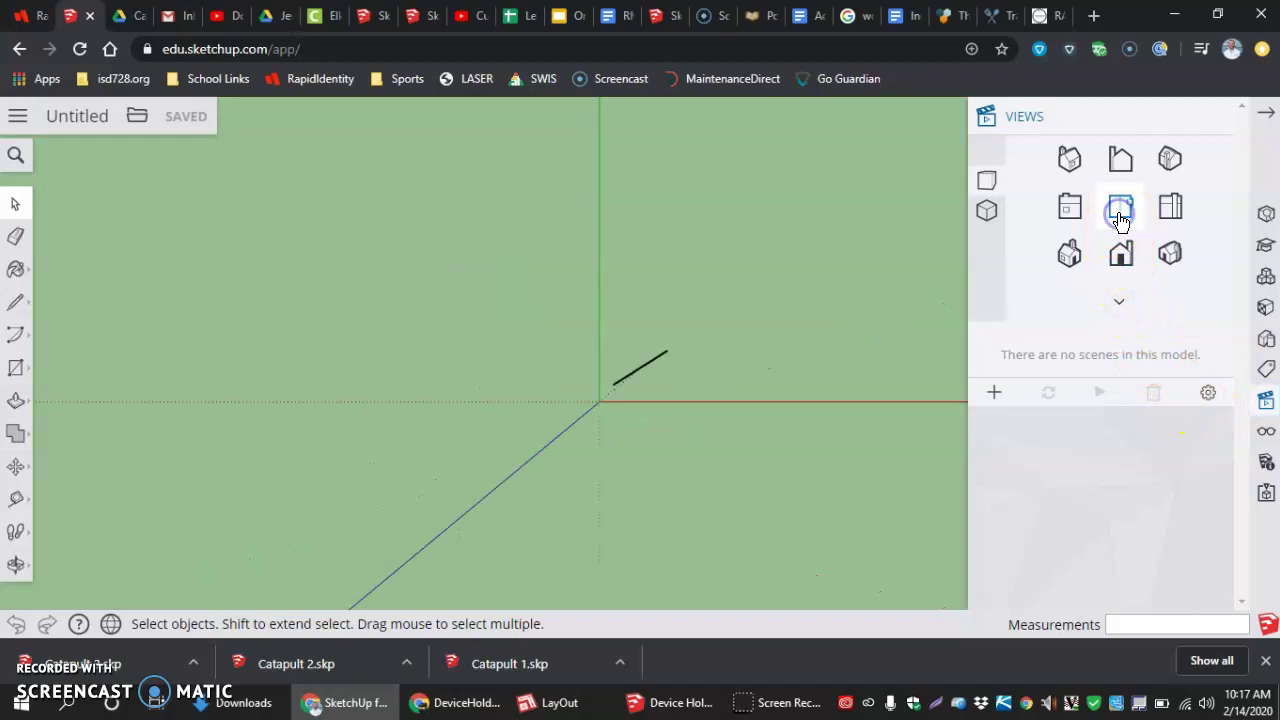
{"action": "left_click", "coordinate": [987, 210]}
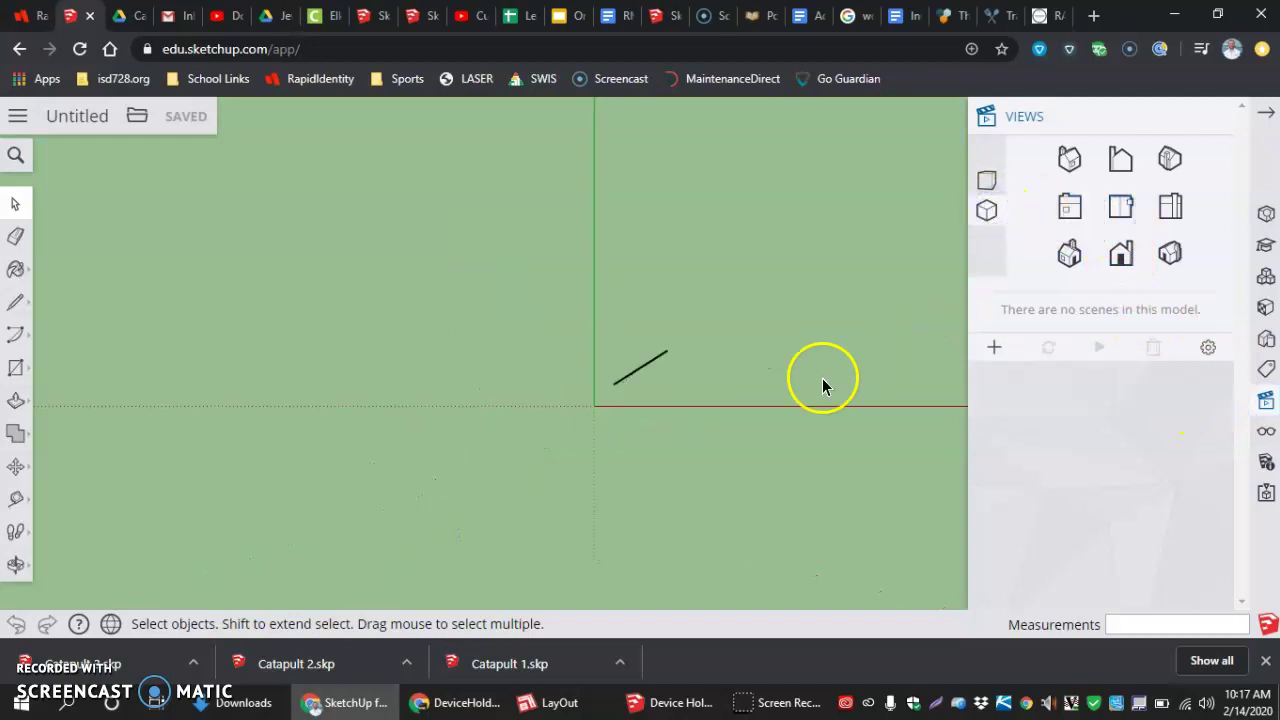
{"action": "left_click", "coordinate": [1266, 462]}
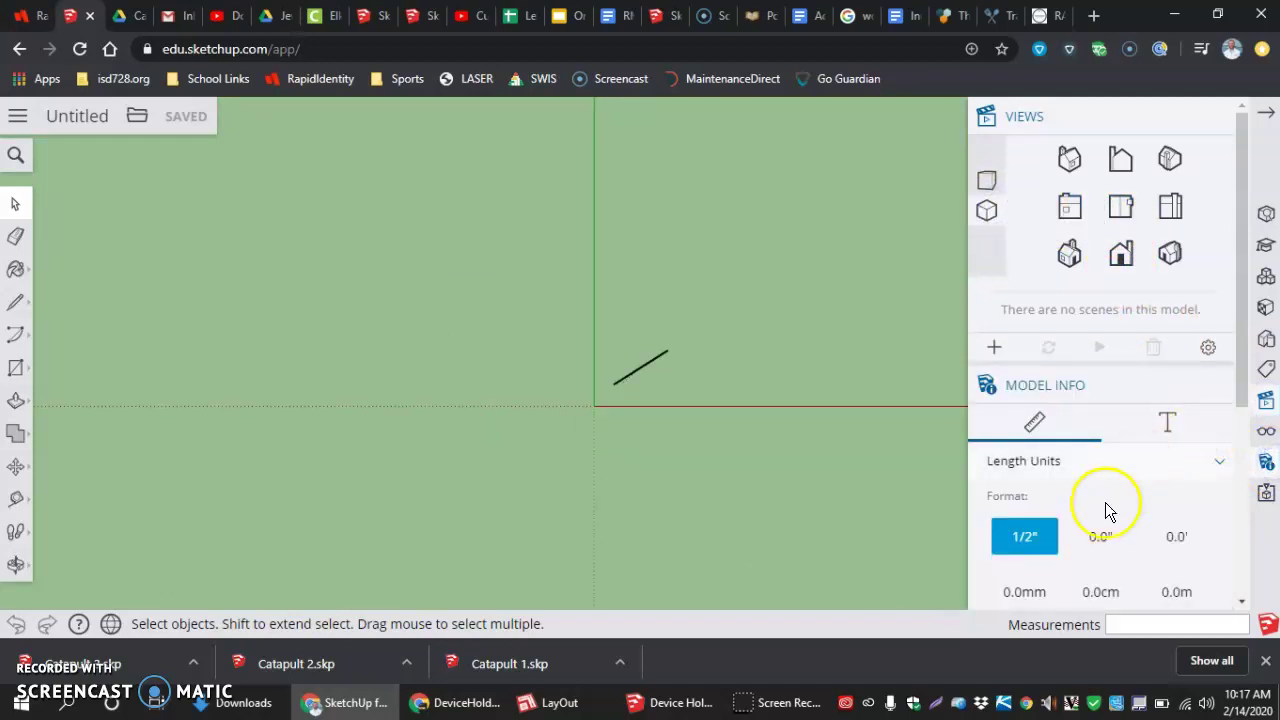
{"action": "scroll", "coordinate": [1098, 541], "scroll_direction": "down", "scroll_amount": 4}
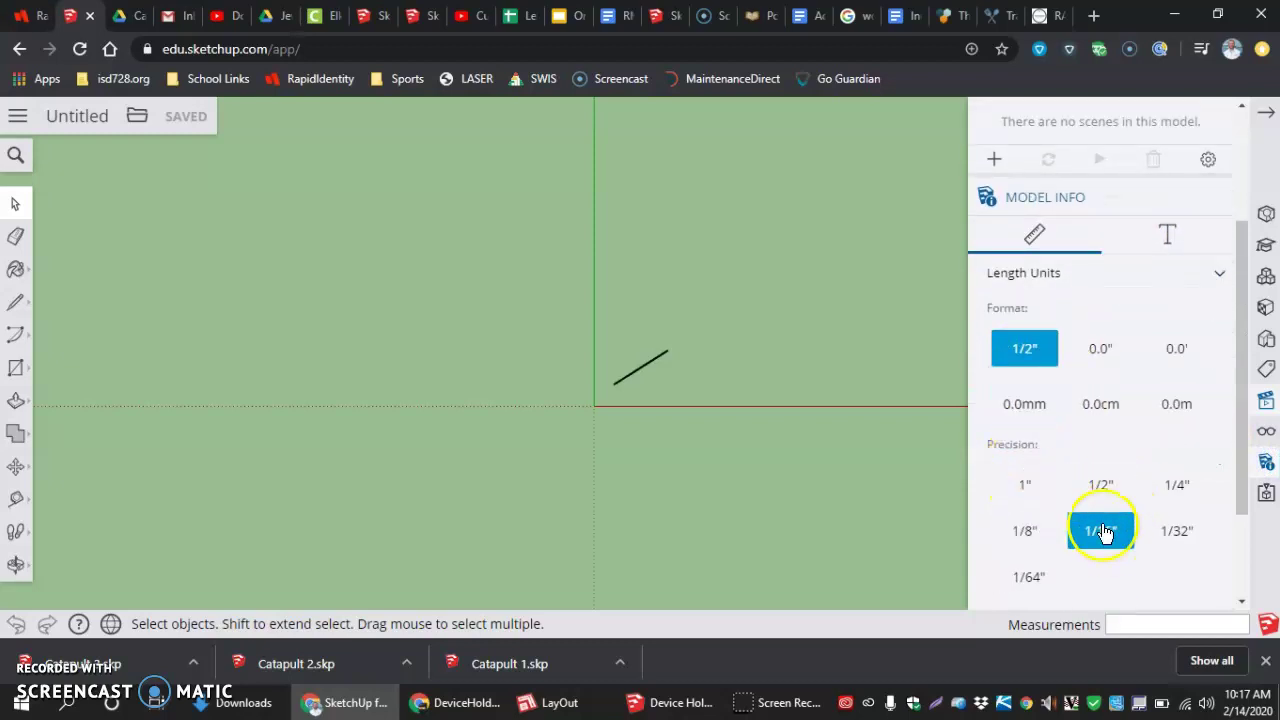
{"action": "scroll", "coordinate": [1105, 520], "scroll_direction": "down", "scroll_amount": 3}
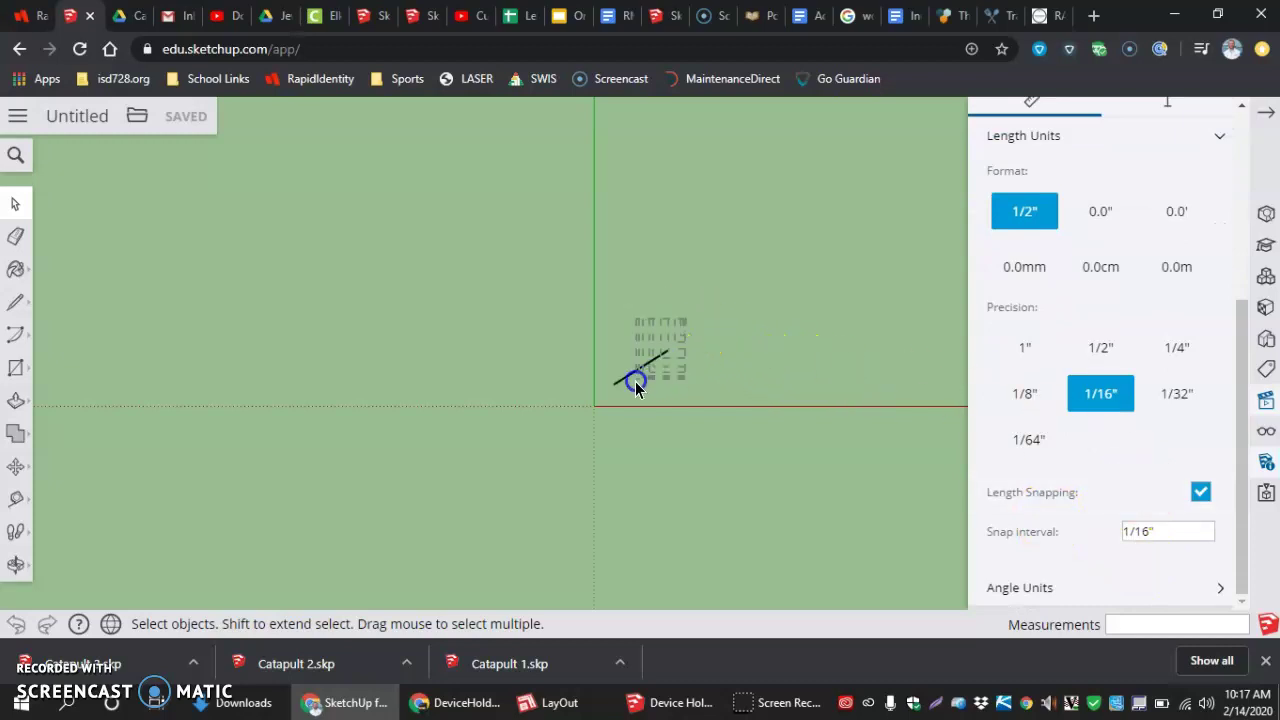
Step: Delete the scale figure beside the origin and close the settings display
{"action": "key", "text": "Delete"}
{"action": "middle_click_drag", "start_coordinate": [620, 391], "coordinate": [693, 393], "text": "shift"}
{"action": "scroll", "coordinate": [867, 370], "scroll_direction": "up", "scroll_amount": 3}
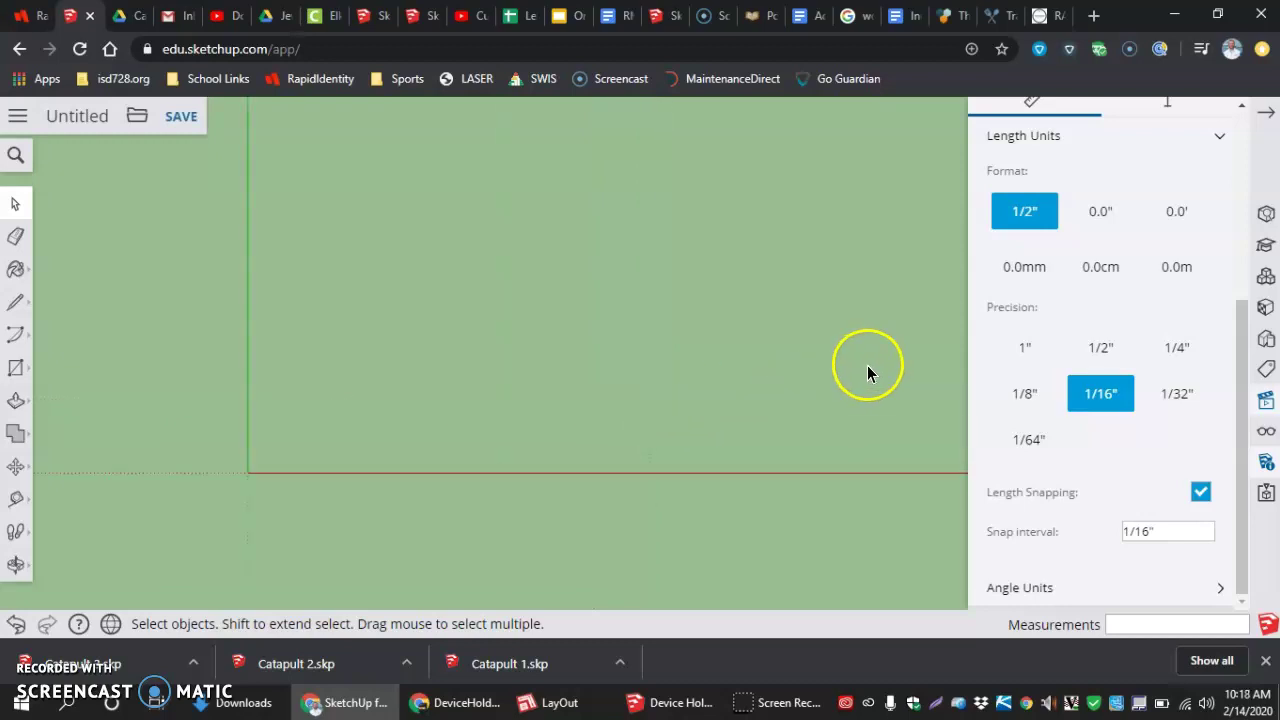
{"action": "left_click", "coordinate": [1265, 119]}
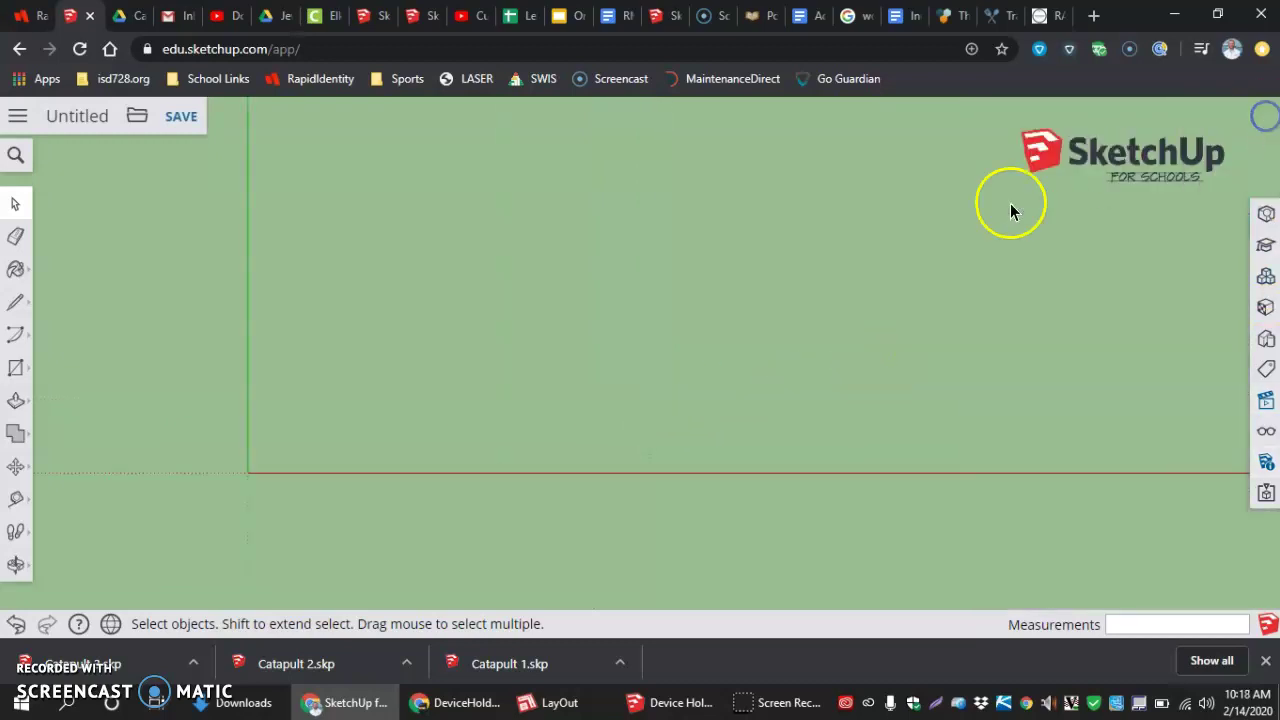
Step: Place a Tape Measure guide parallel to the green axis, 11 7/8" from it along the red axis
{"action": "left_click", "coordinate": [16, 499]}
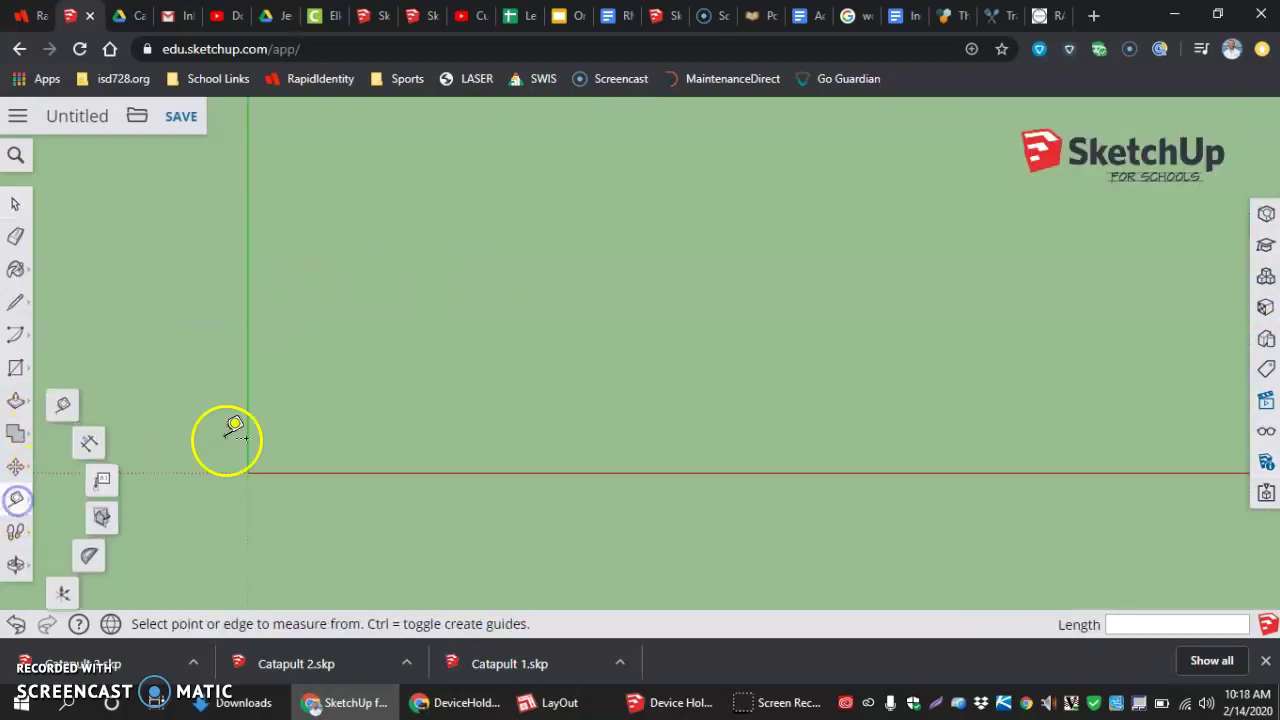
{"action": "left_click", "coordinate": [248, 385]}
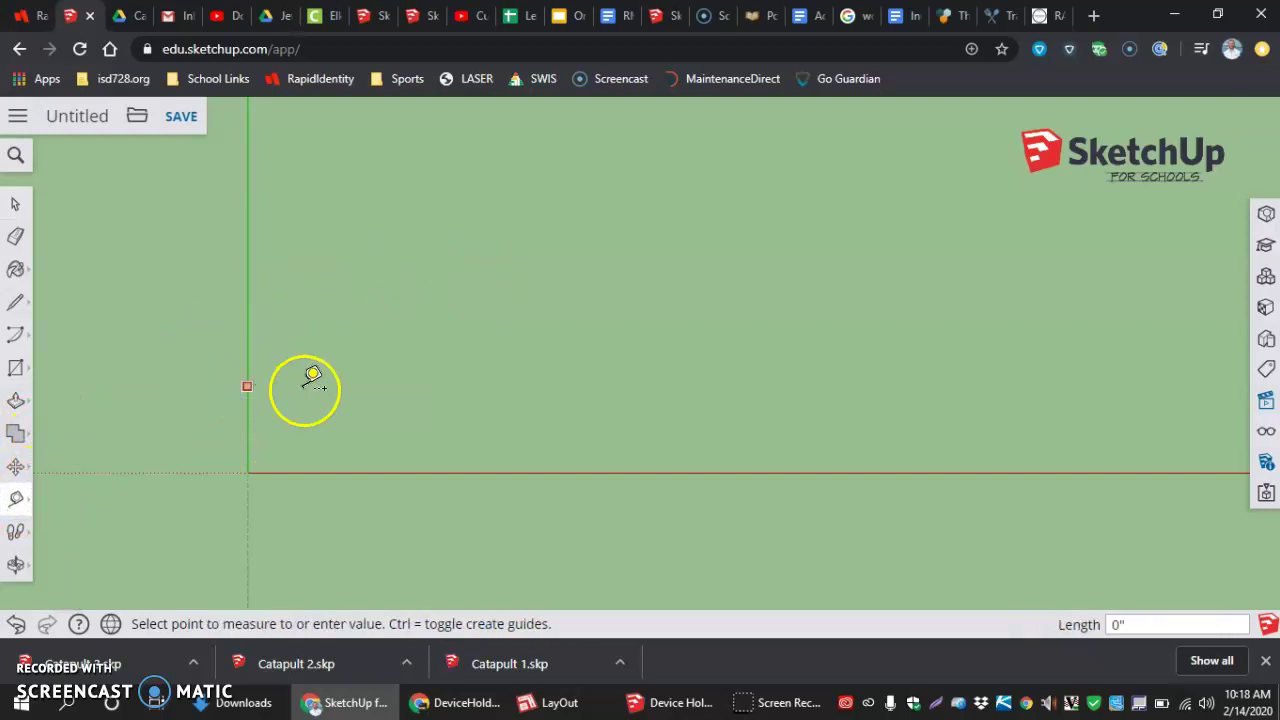
{"action": "left_click", "coordinate": [476, 384]}
{"action": "scroll", "coordinate": [262, 425], "scroll_direction": "down", "scroll_amount": 4}
{"action": "scroll", "coordinate": [265, 420], "scroll_direction": "up", "scroll_amount": 5}
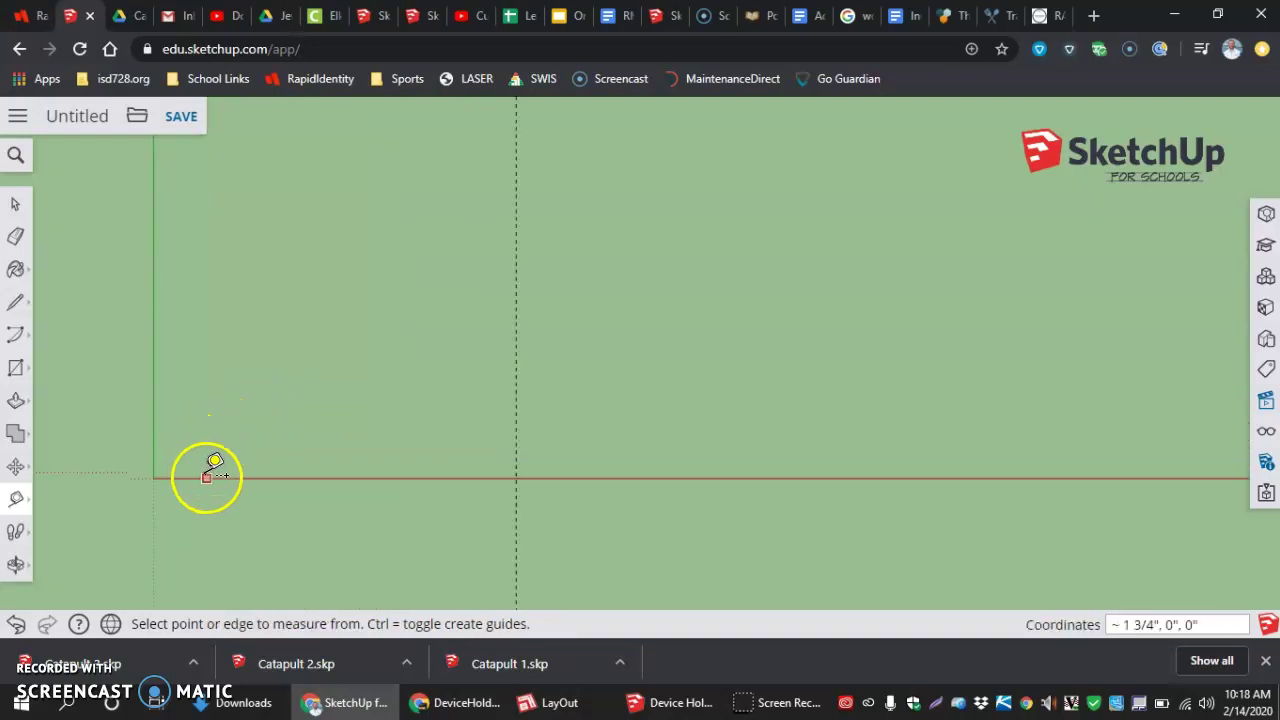
Step: Place a guide parallel to the red axis, 4 7/8" from it along the green axis
{"action": "left_click", "coordinate": [209, 477]}
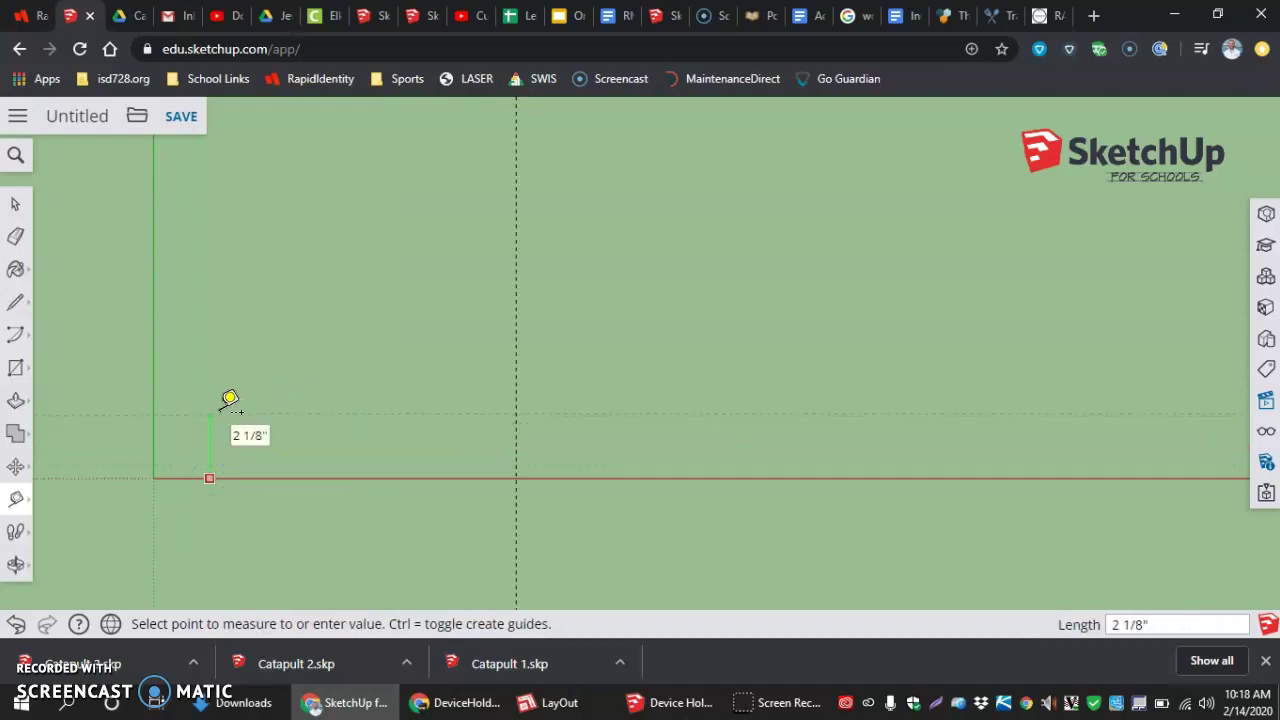
{"action": "type", "text": "4 7/8"}
{"action": "key", "text": "Return"}
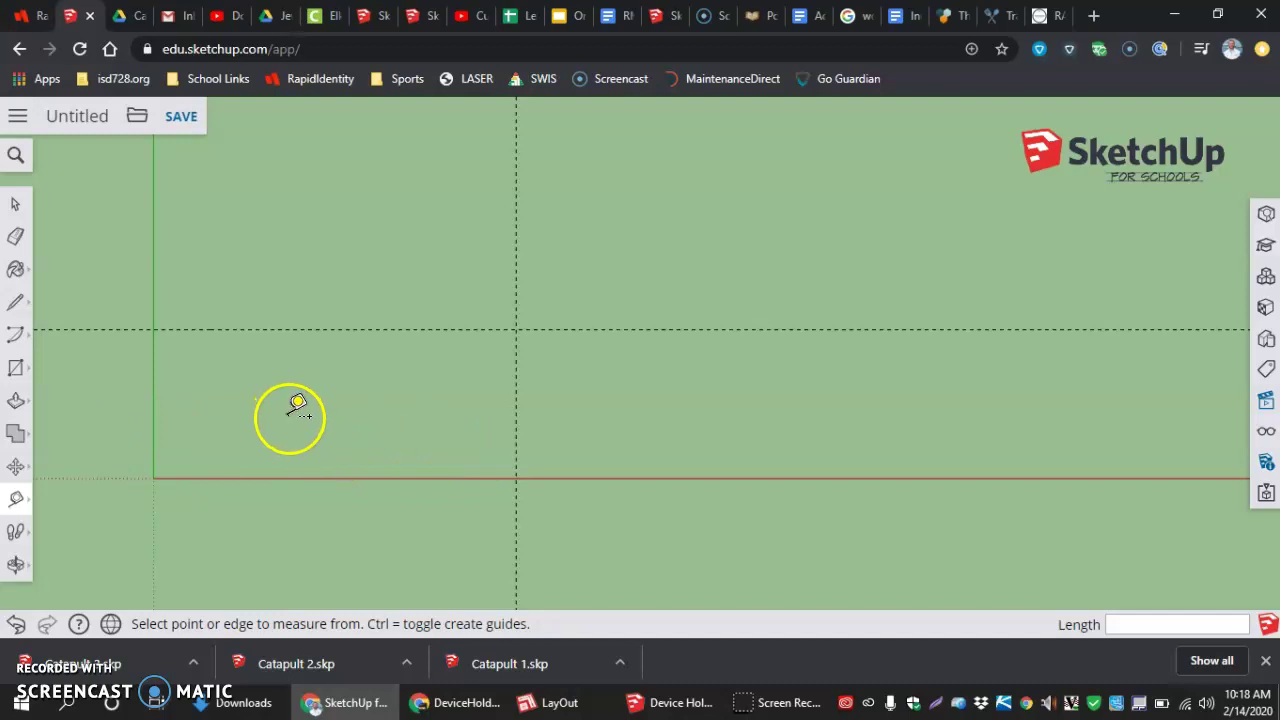
Step: Try to save the model as layoutcatapult in the 8thGradeIT folder on Google Drive
{"action": "left_click", "coordinate": [186, 134]}
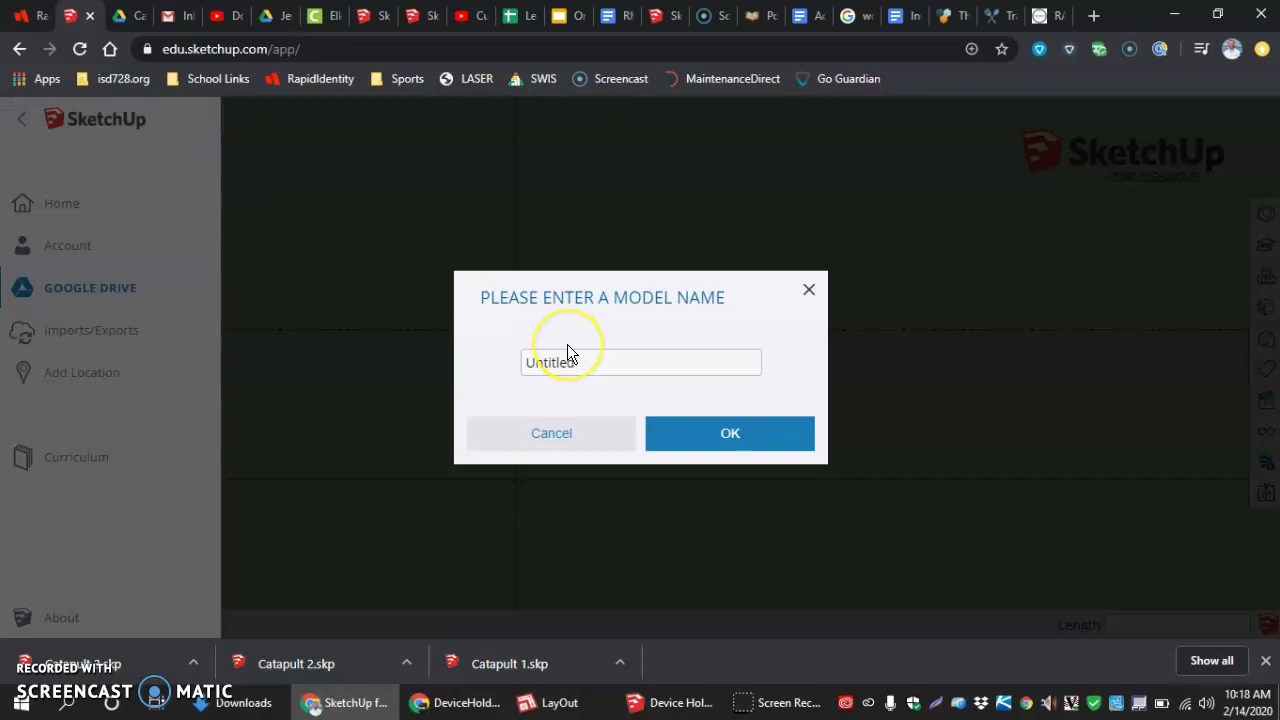
{"action": "left_click", "coordinate": [552, 365]}
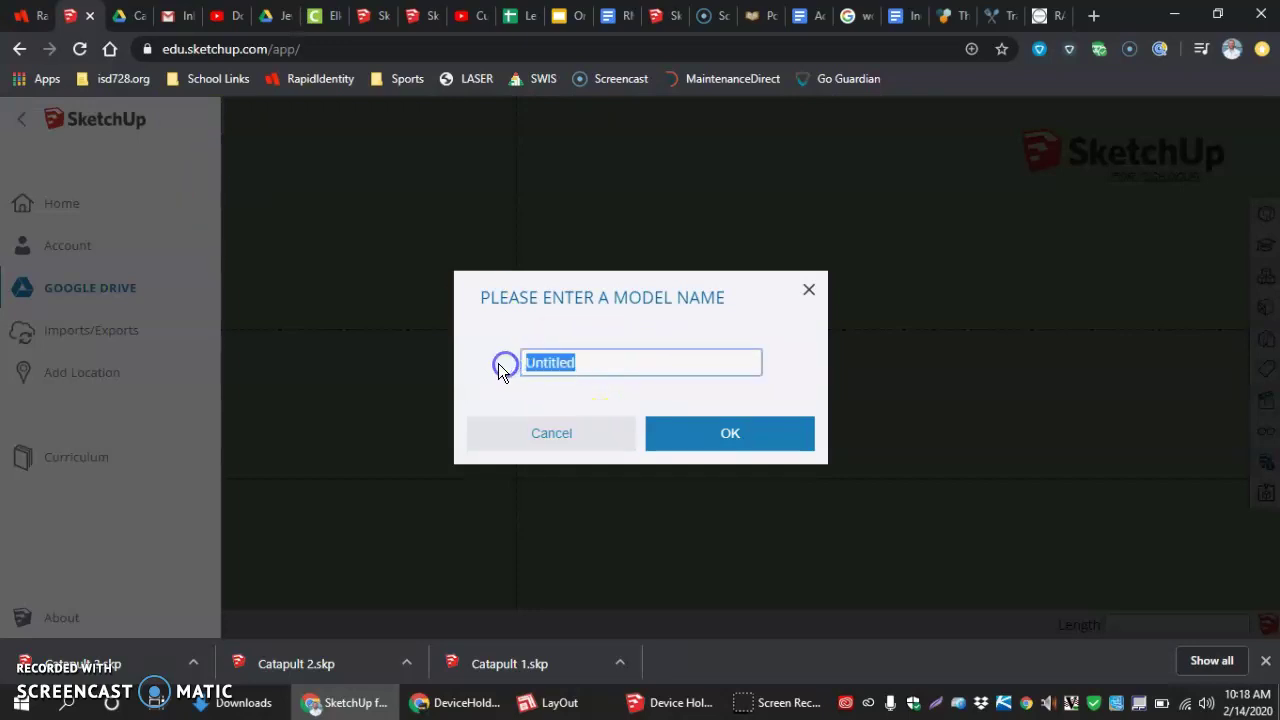
{"action": "type", "text": "layoutcatapult"}
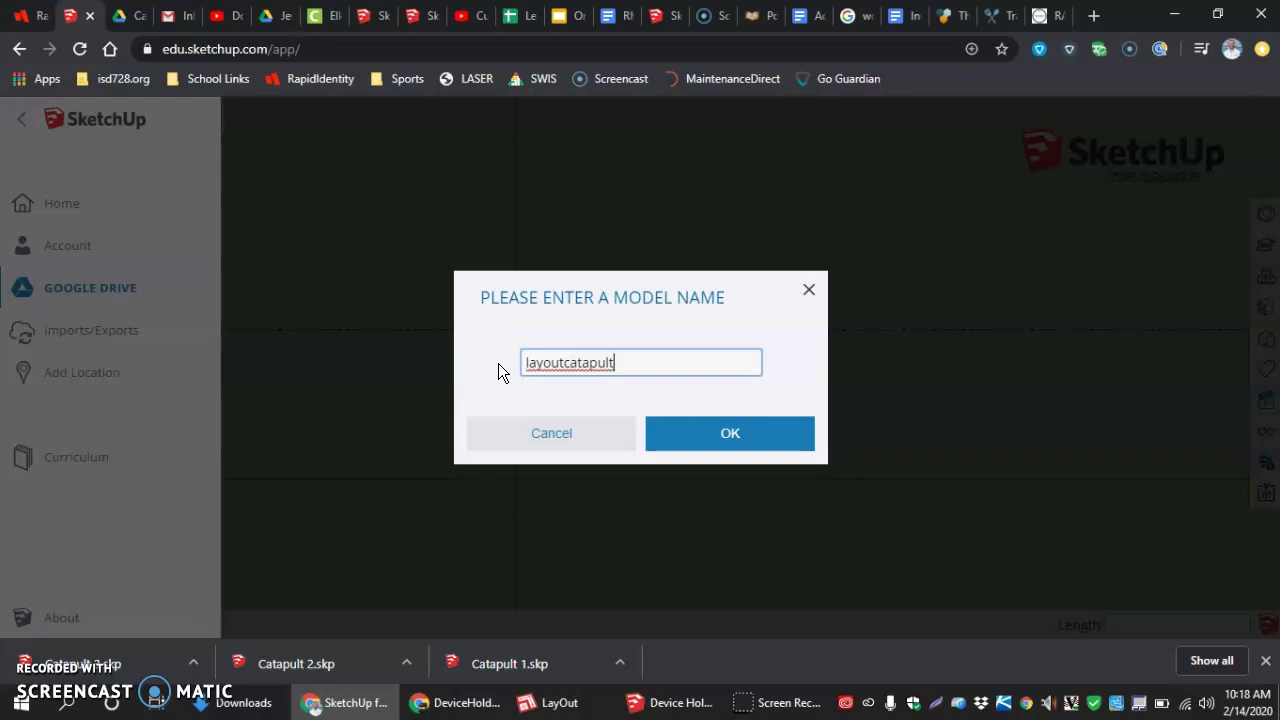
{"action": "left_click", "coordinate": [716, 428]}
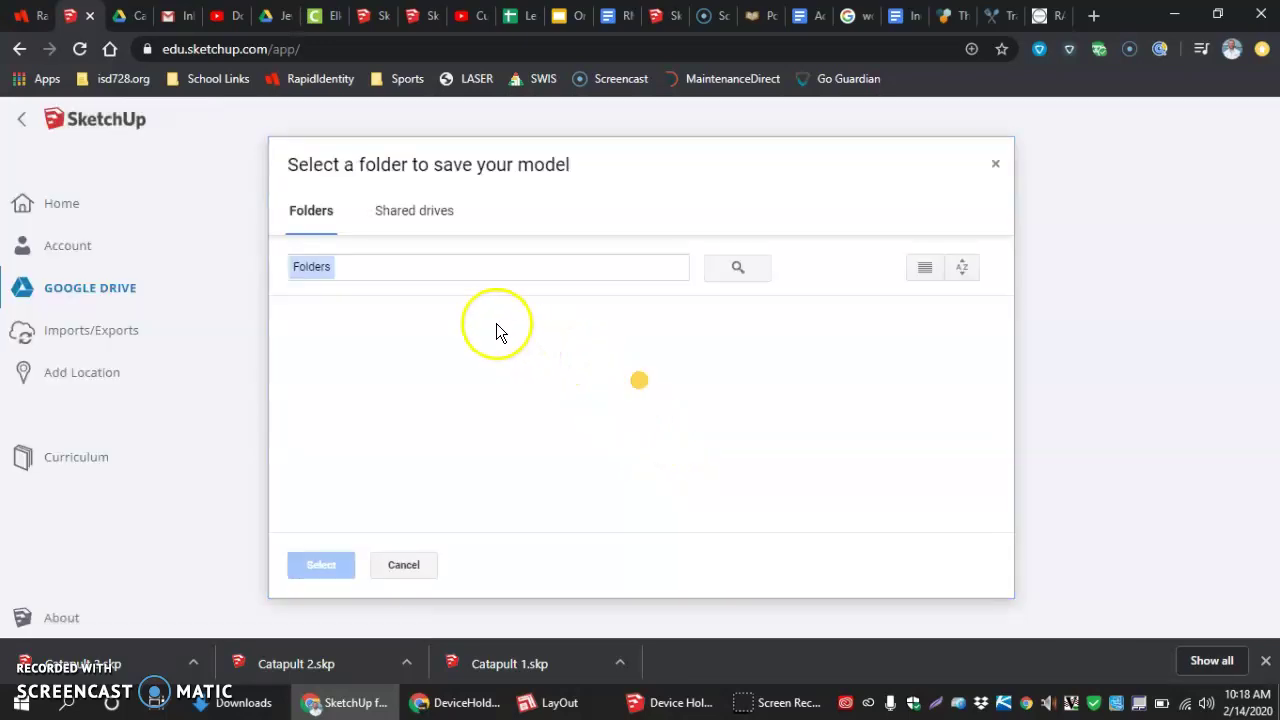
{"action": "left_click", "coordinate": [513, 384]}
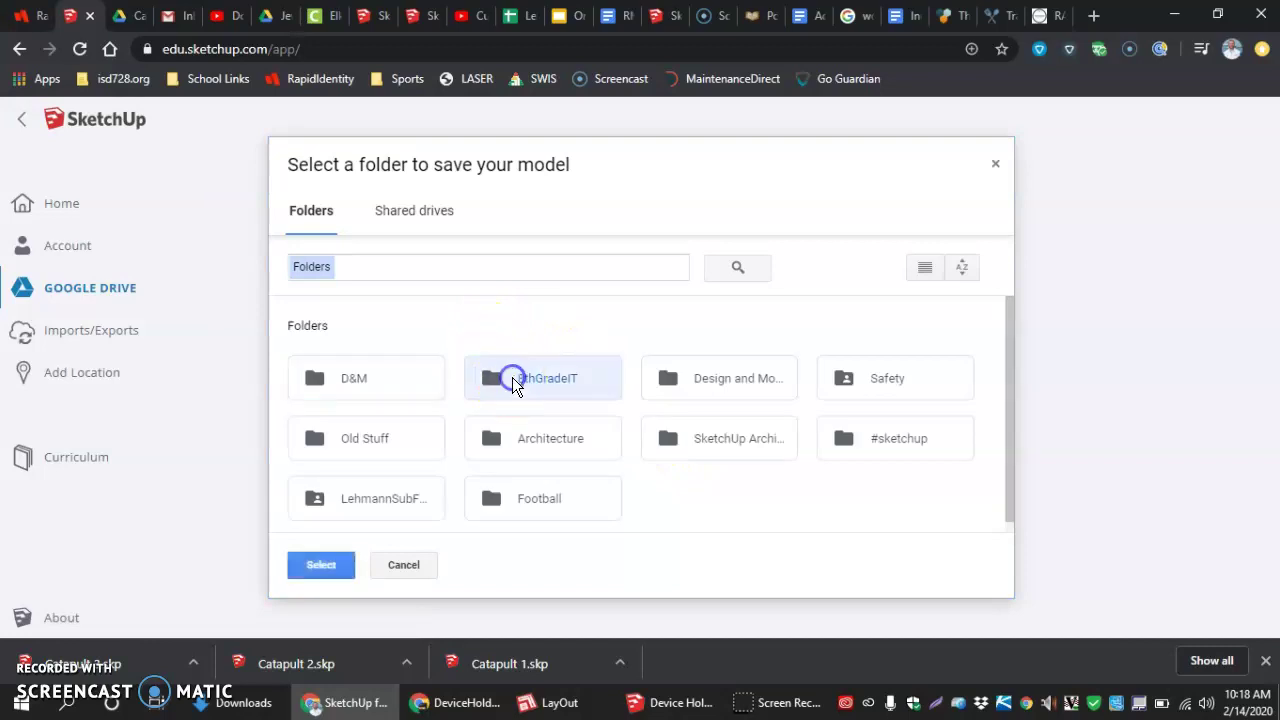
{"action": "left_click", "coordinate": [340, 566]}
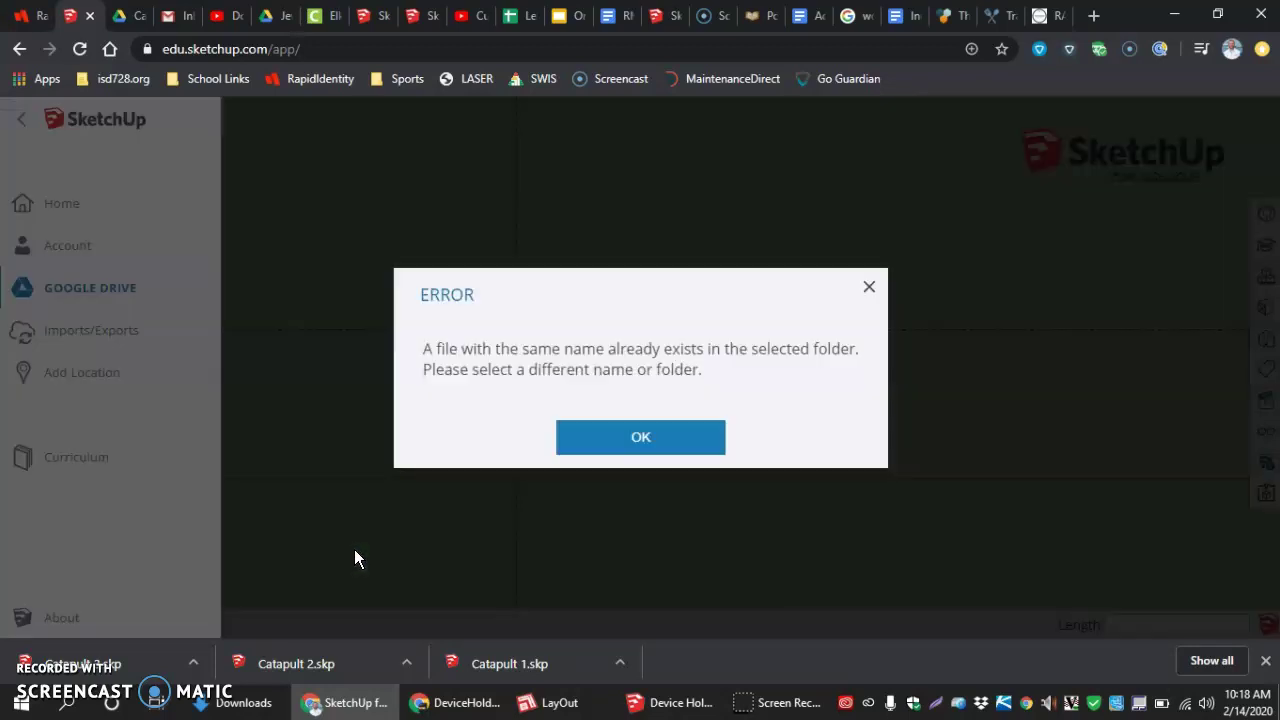
{"action": "left_click", "coordinate": [630, 445]}
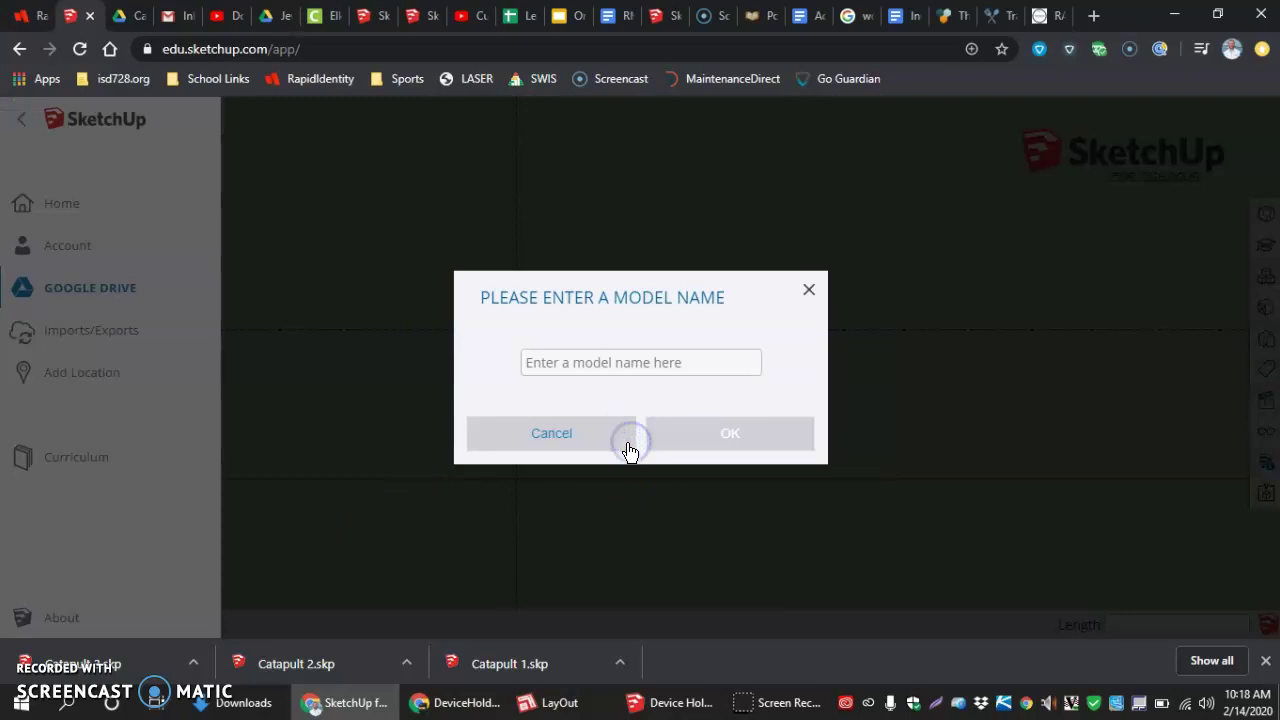
Step: Save the model as layoutcatapult2 in the 8thGradeIT folder on Google Drive
{"action": "left_click", "coordinate": [600, 360]}
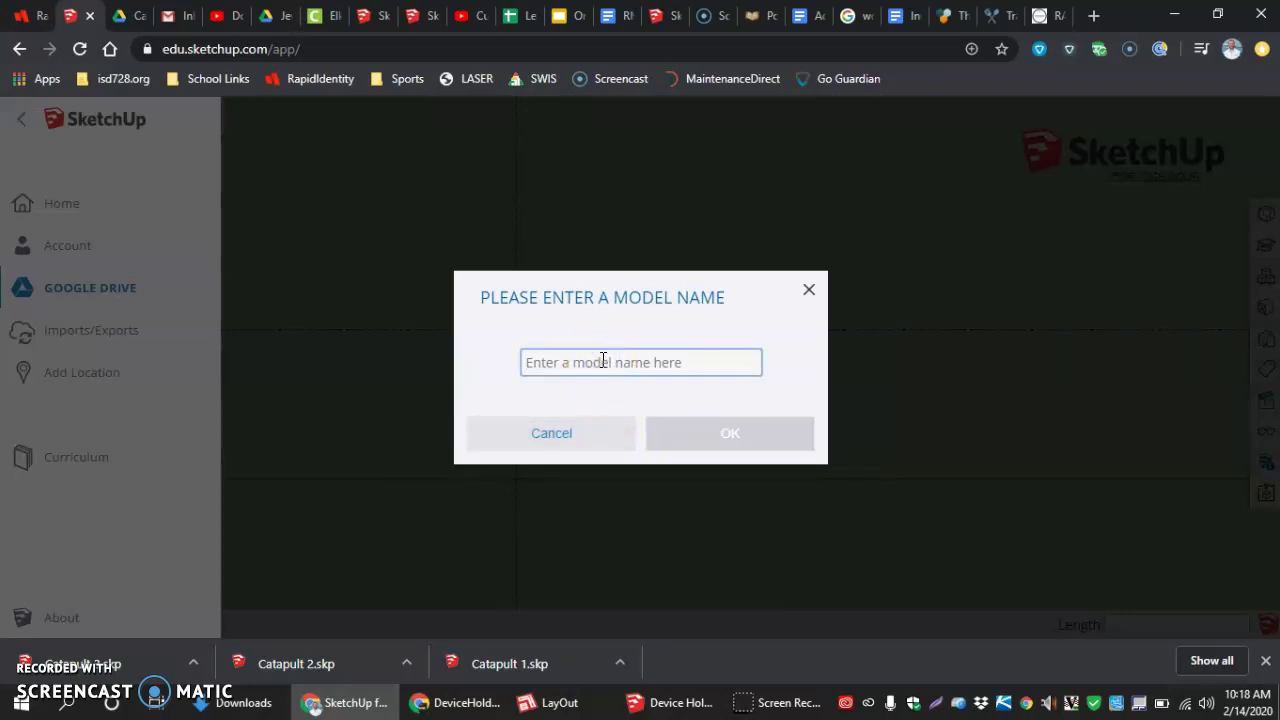
{"action": "type", "text": "cat"}
{"action": "key", "text": "BackSpace"}
{"action": "key", "text": "BackSpace"}
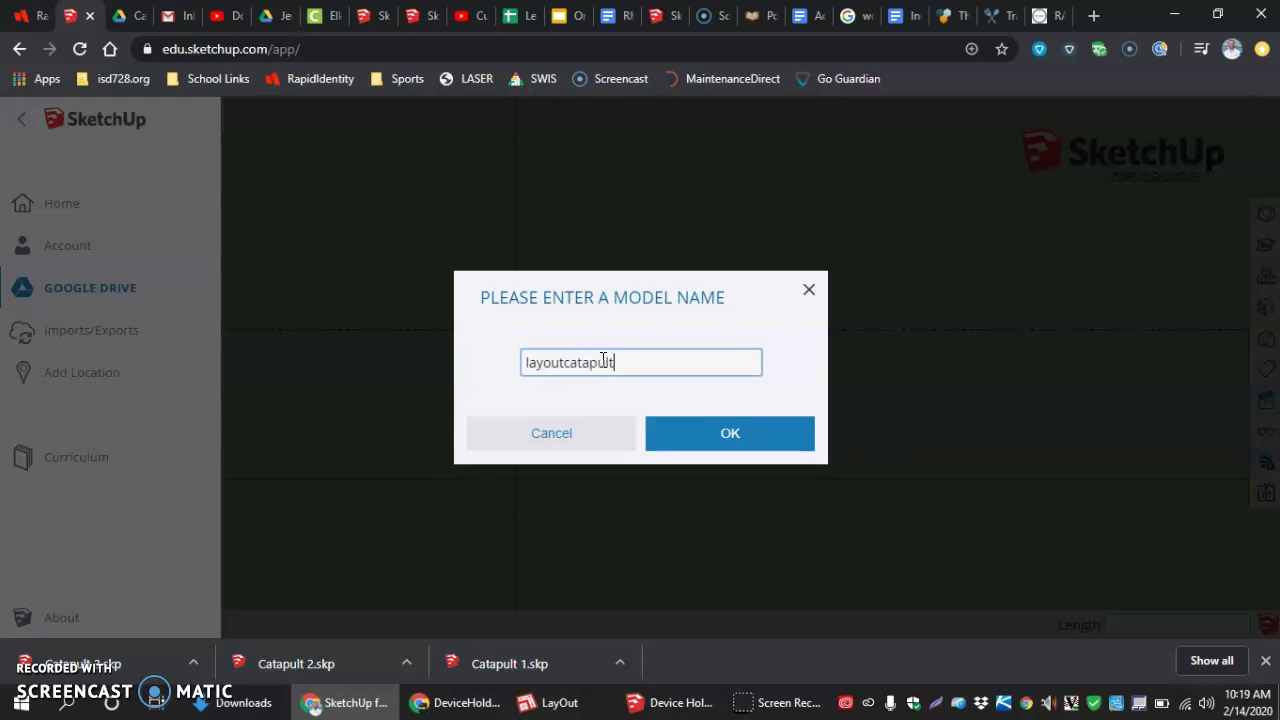
{"action": "left_click", "coordinate": [682, 432]}
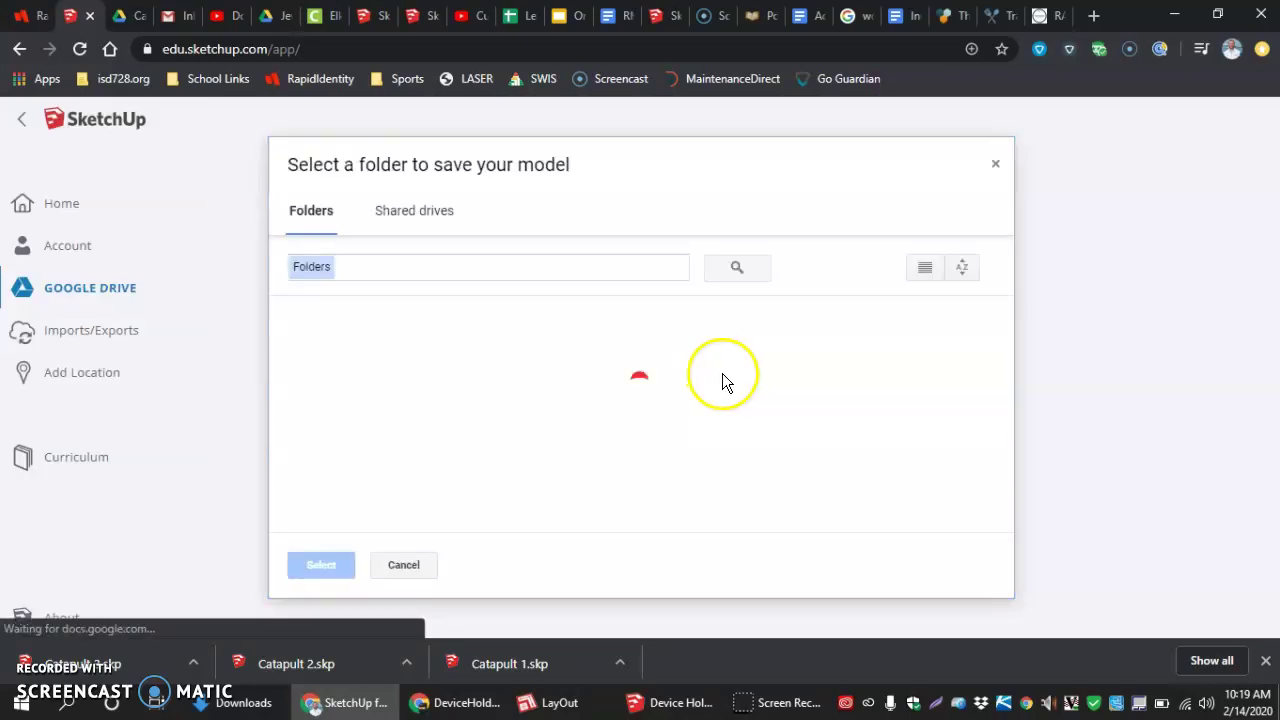
{"action": "left_click", "coordinate": [551, 386]}
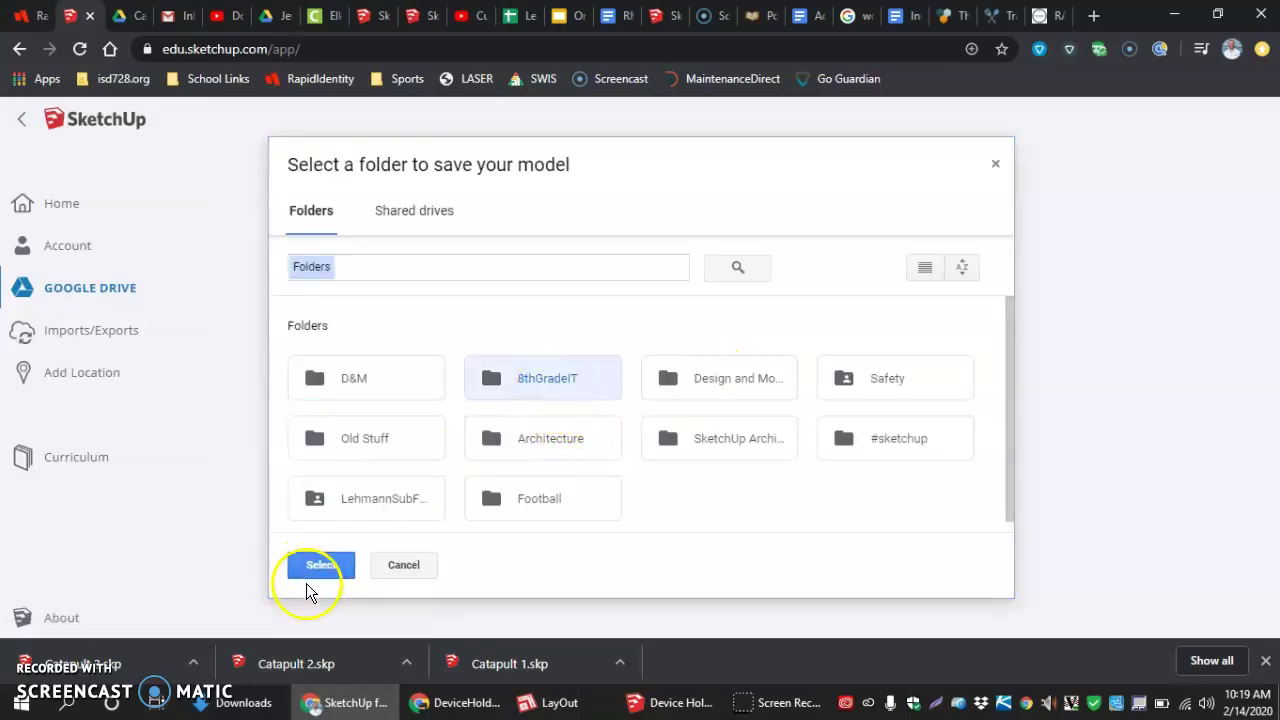
{"action": "left_click", "coordinate": [316, 566]}
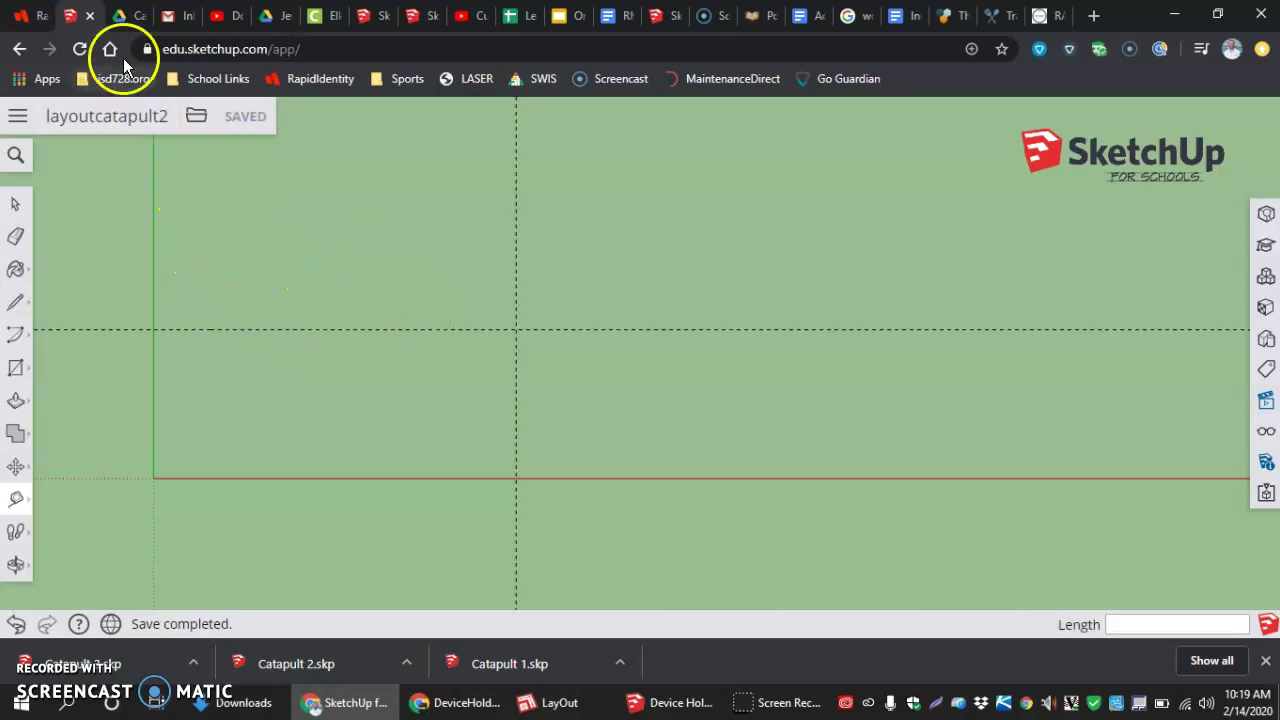
Step: Open the Board Layout(not Required) assignment from the Engineering folder of the Industrial Technology 8 course in Schoology
{"action": "left_click", "coordinate": [38, 18]}
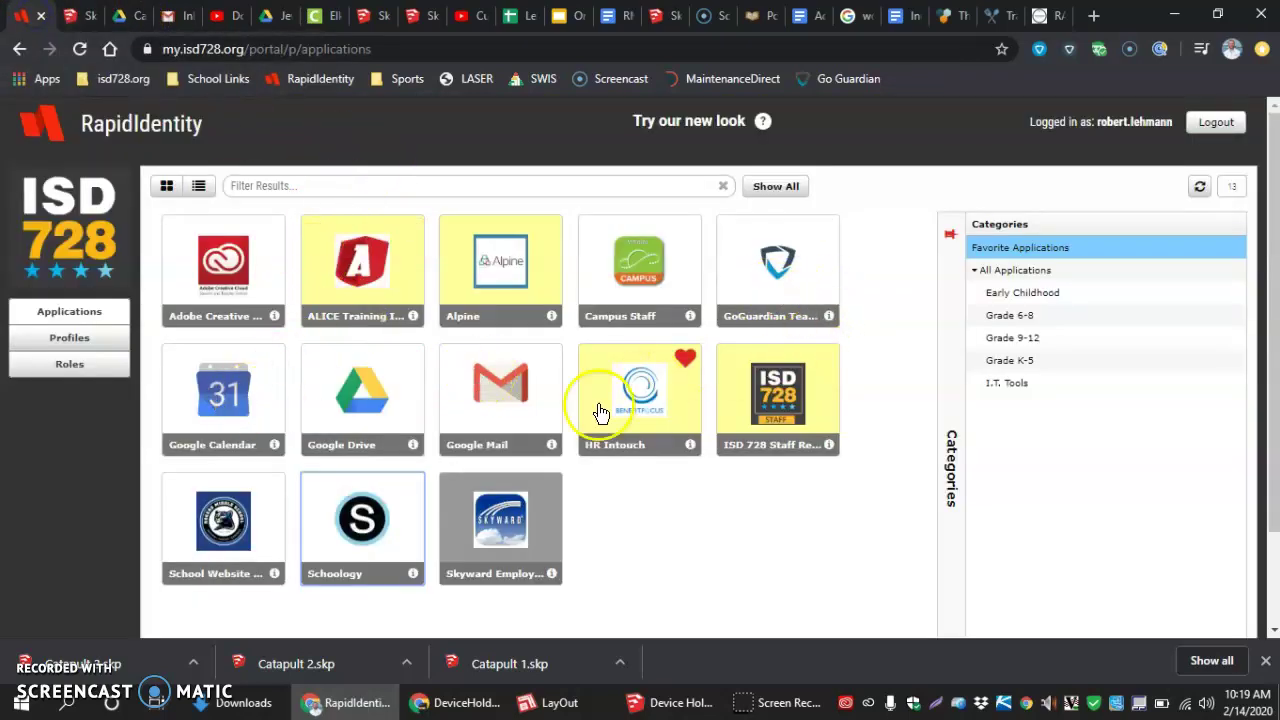
{"action": "left_click", "coordinate": [384, 521]}
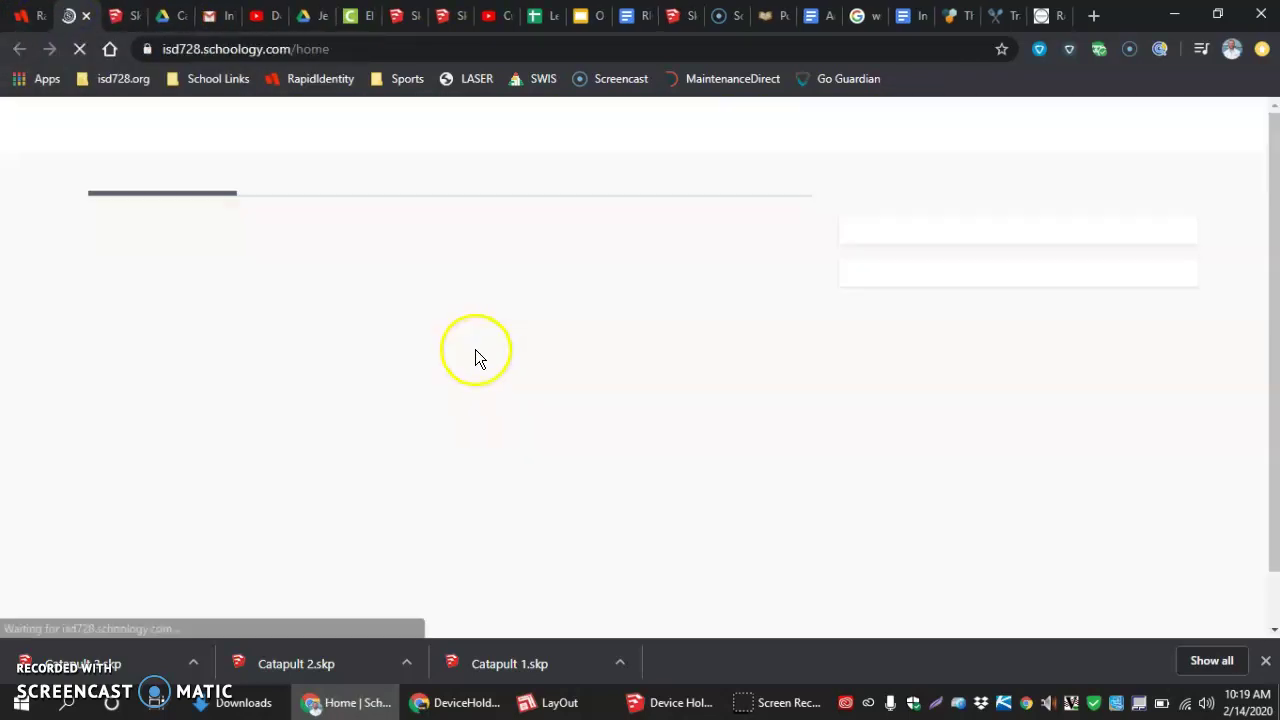
{"action": "left_click", "coordinate": [207, 125]}
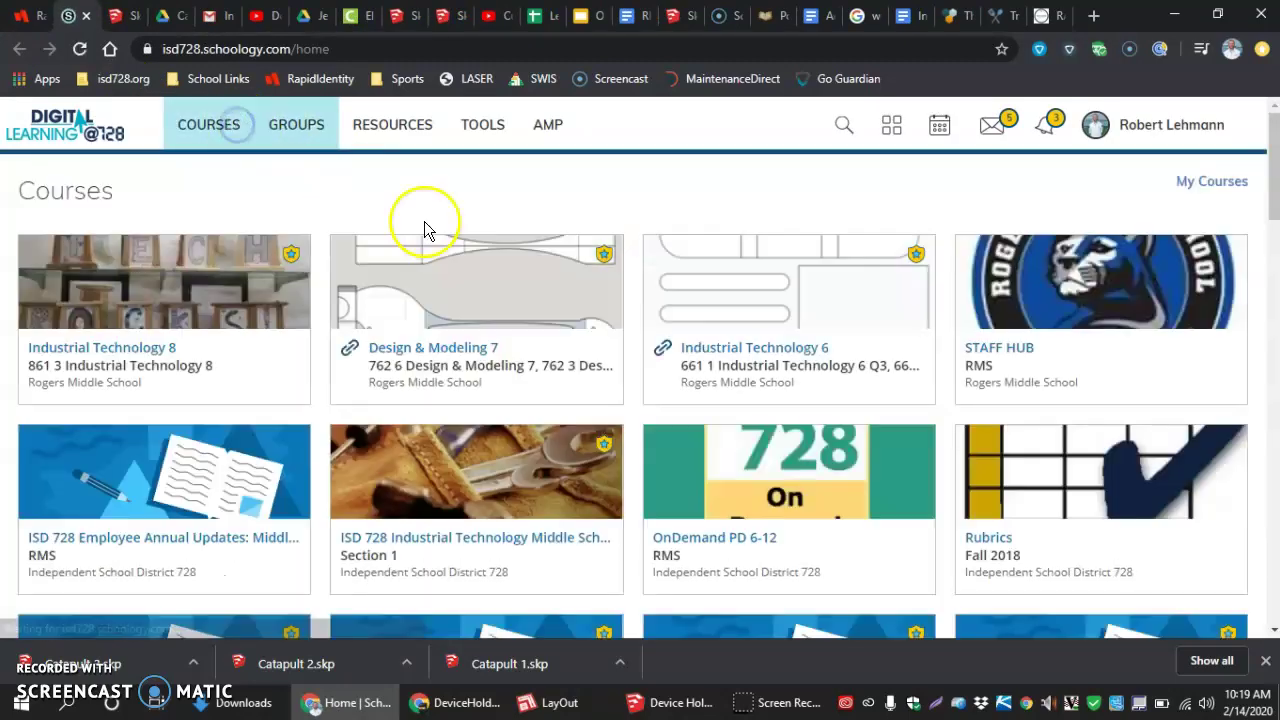
{"action": "left_click", "coordinate": [272, 344]}
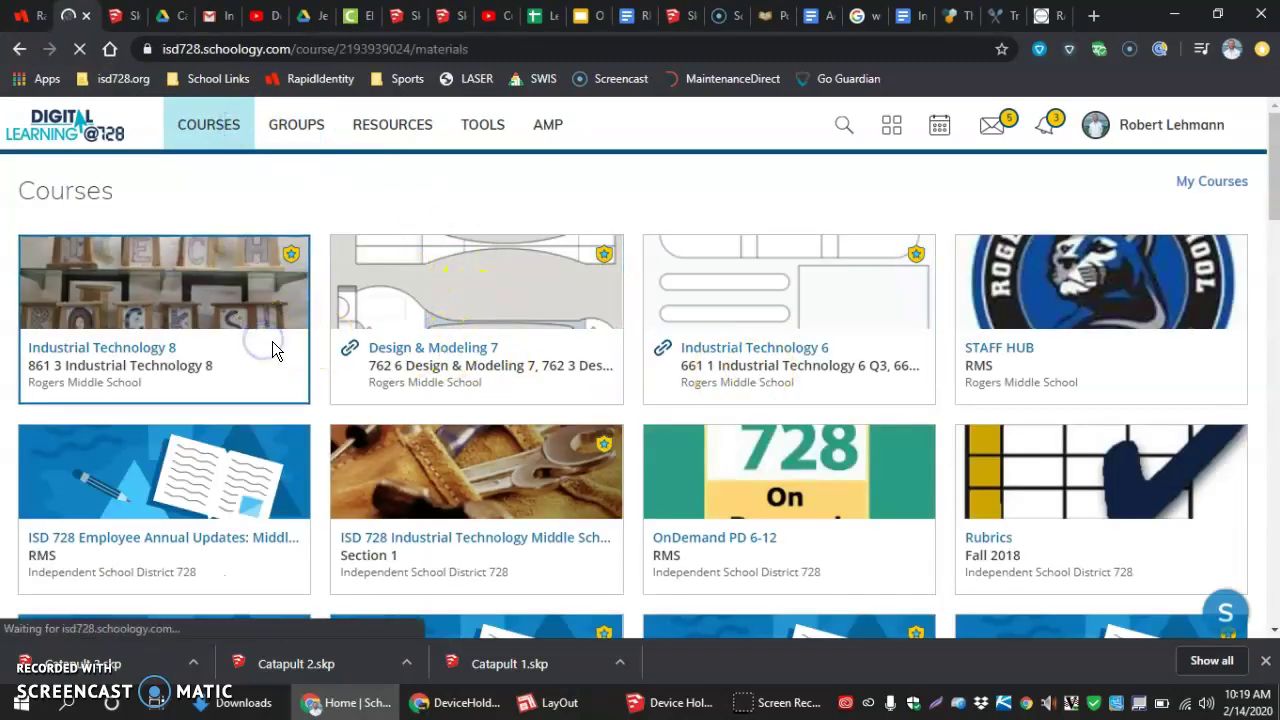
{"action": "left_click", "coordinate": [362, 293]}
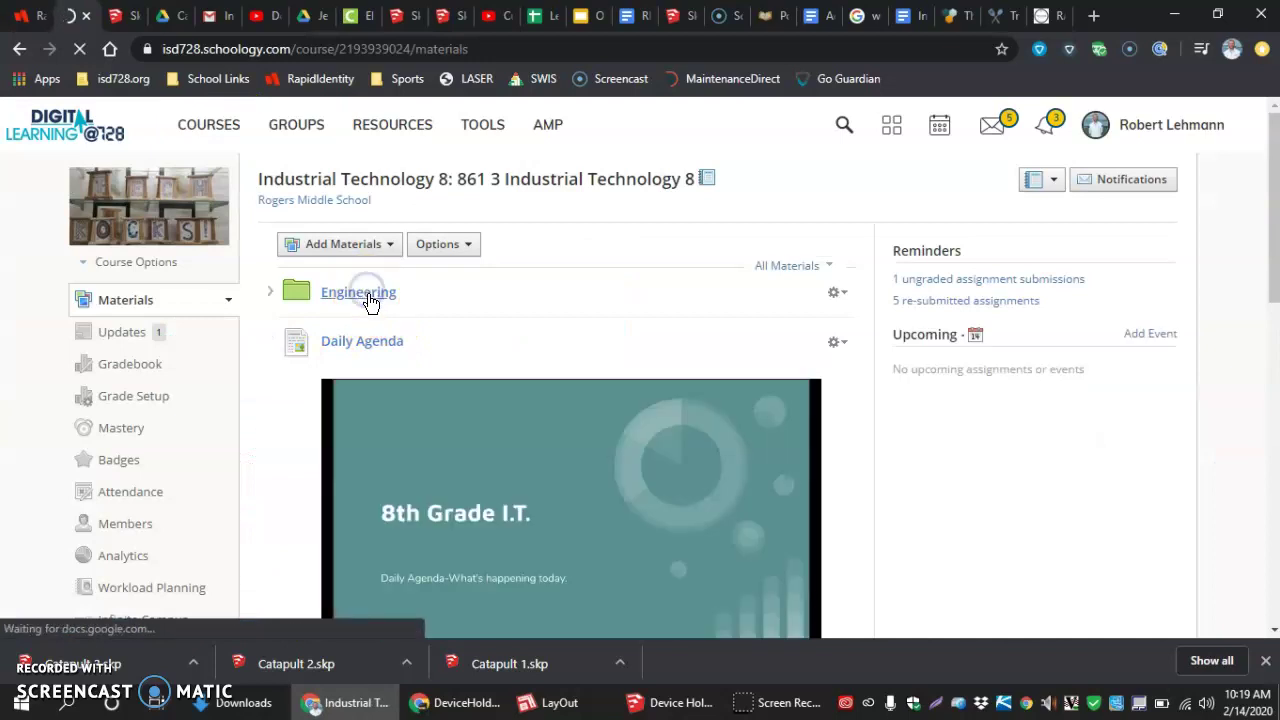
{"action": "scroll", "coordinate": [438, 362], "scroll_direction": "down", "scroll_amount": 4}
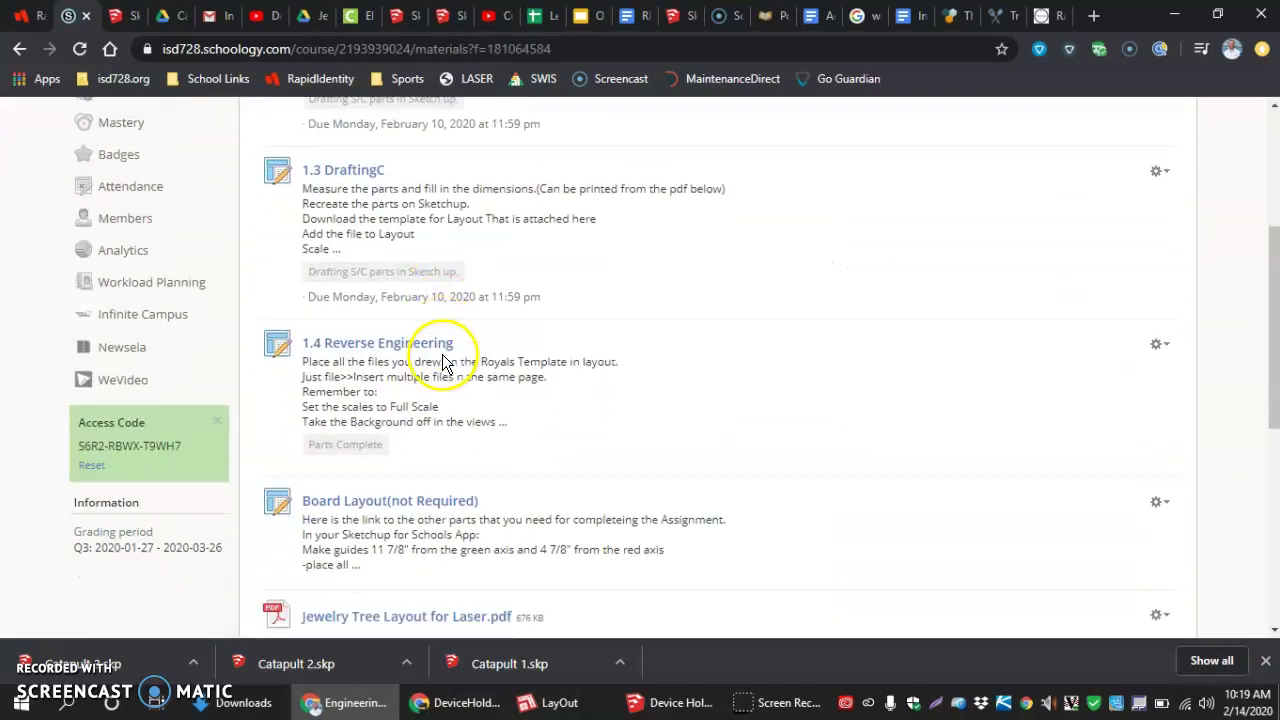
{"action": "left_click", "coordinate": [395, 408]}
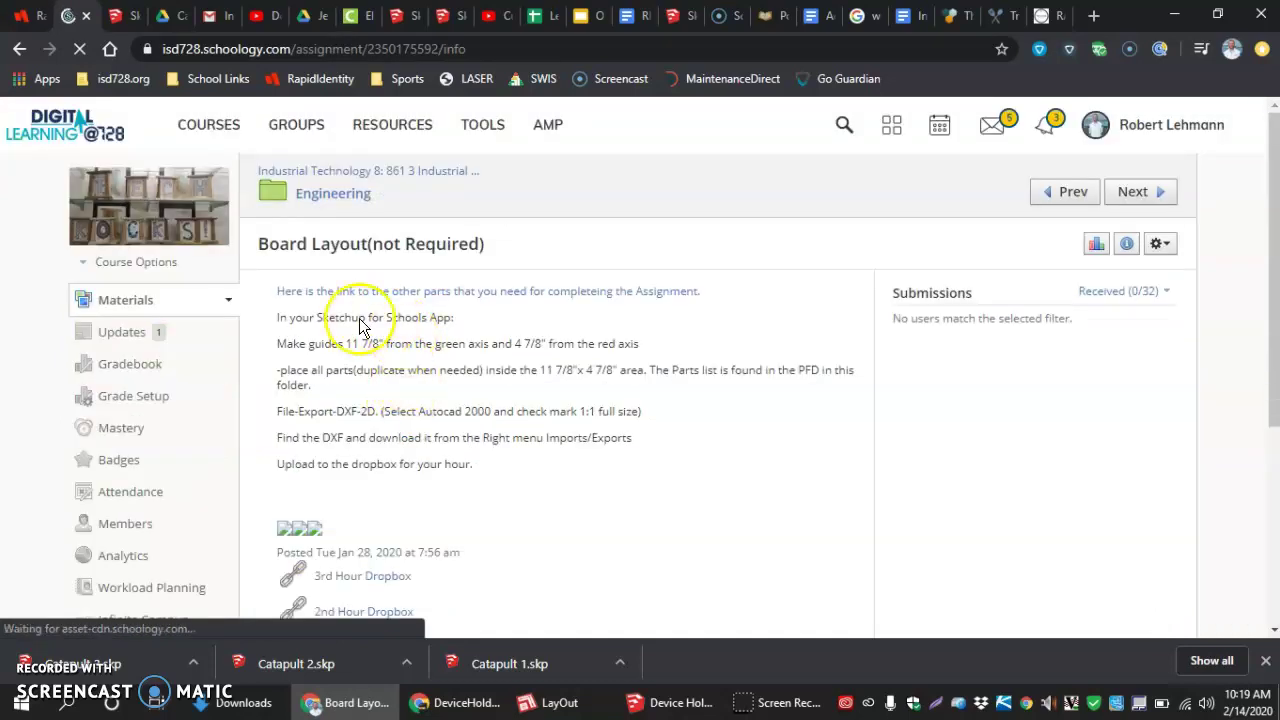
Step: Follow the assignment's link to the other parts and open the Catapult Parts folder in Google Drive
{"action": "left_click", "coordinate": [311, 296]}
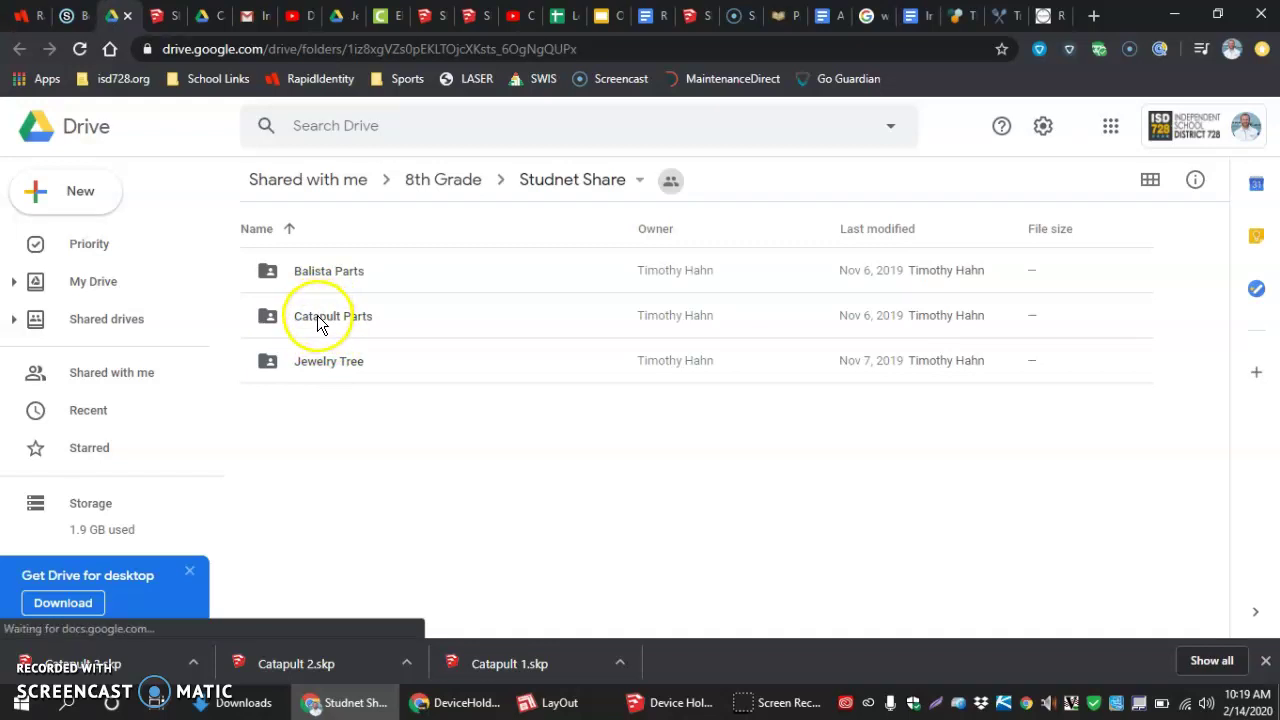
{"action": "left_click", "coordinate": [318, 322]}
{"action": "double_click", "coordinate": [320, 322]}
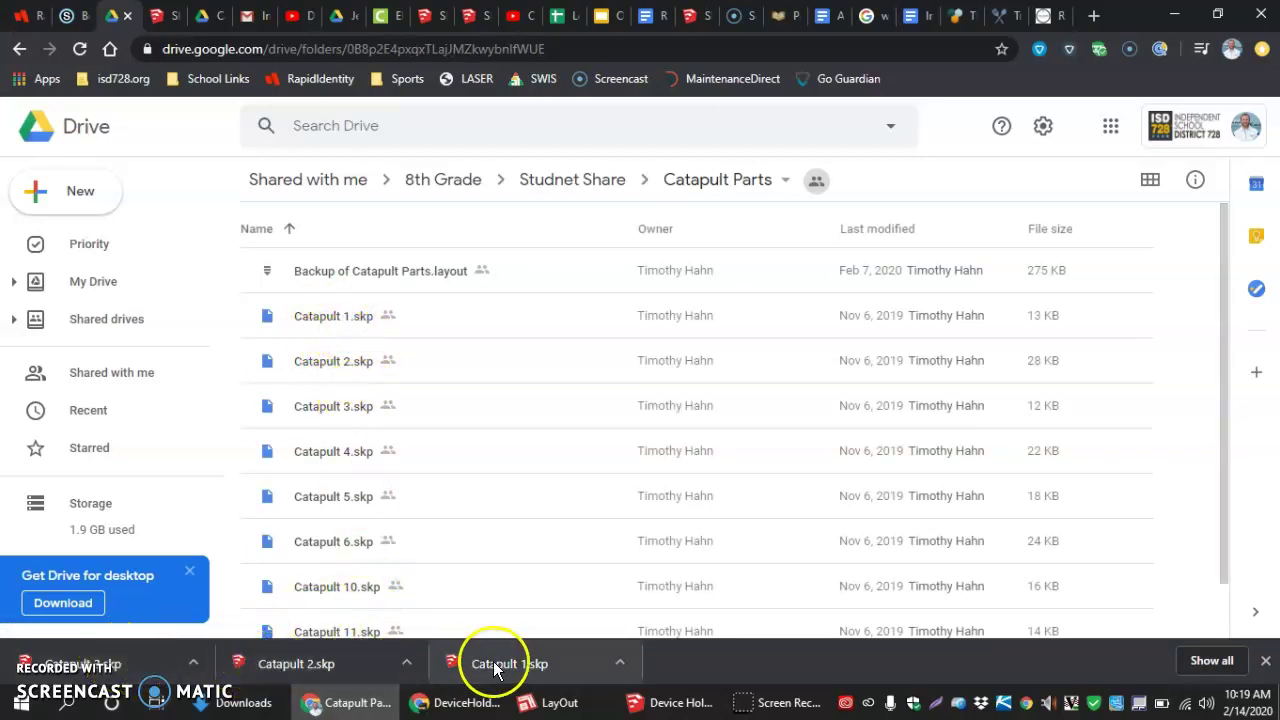
Step: Download Catapult 4.skp and Catapult 5.skp from the Catapult Parts folder
{"action": "double_click", "coordinate": [334, 451]}
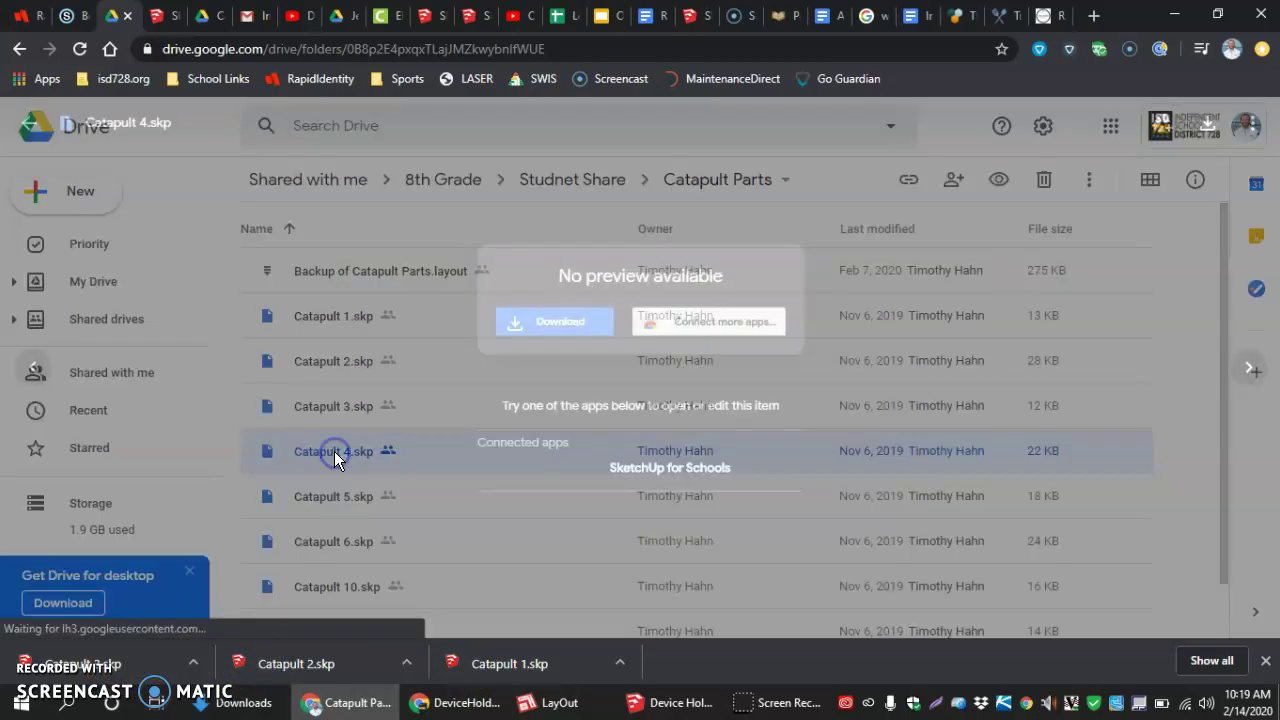
{"action": "left_click", "coordinate": [549, 326]}
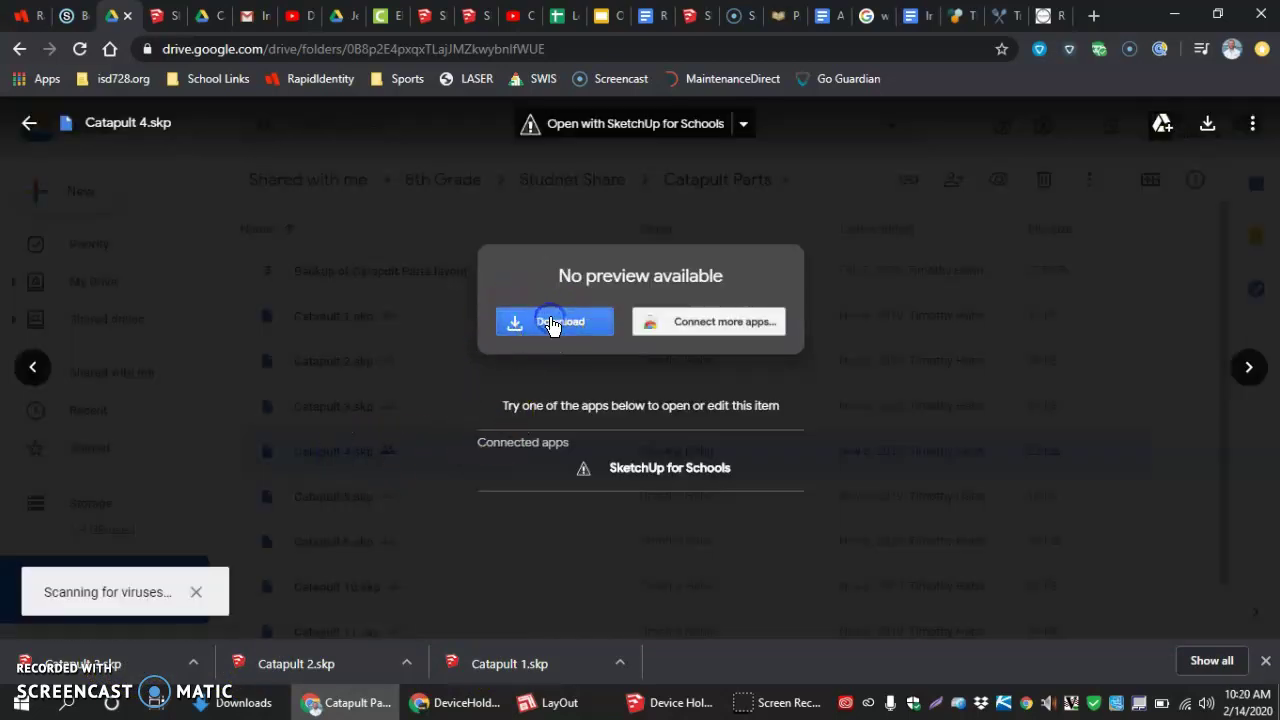
{"action": "left_click", "coordinate": [373, 492]}
{"action": "double_click", "coordinate": [349, 494]}
{"action": "left_click", "coordinate": [543, 324]}
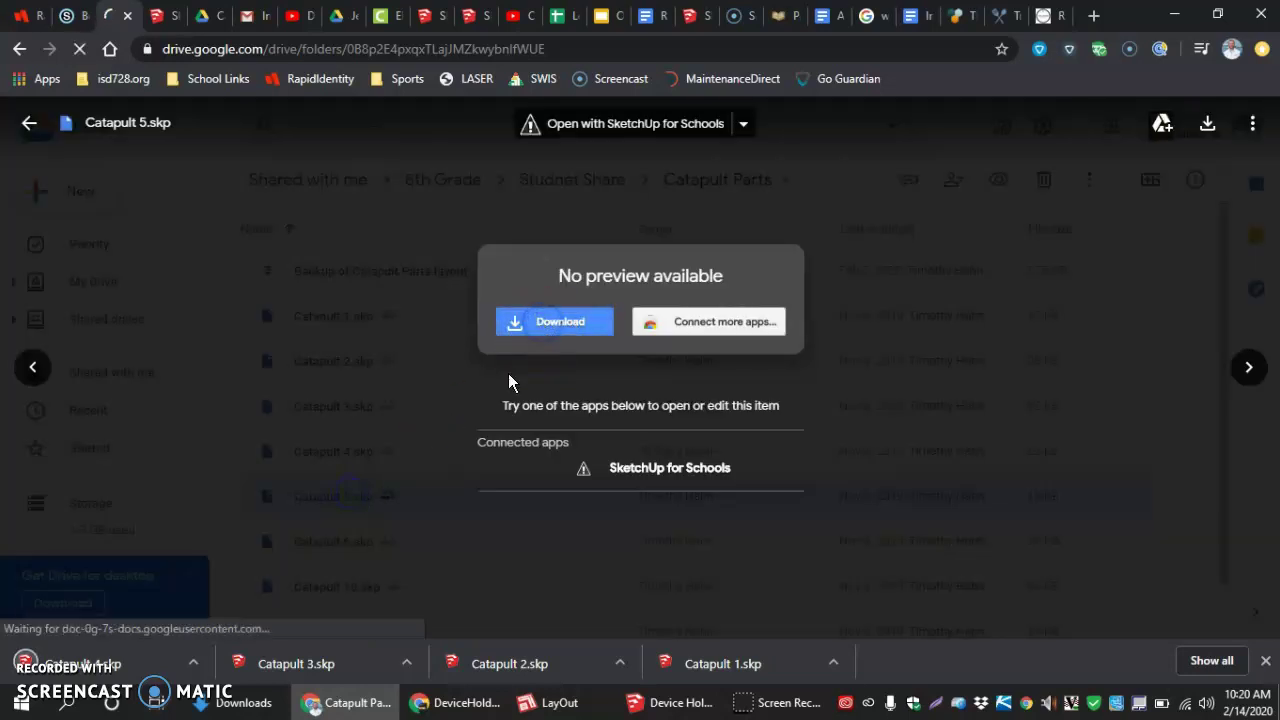
Step: Try to open Catapult 6.skp for download, and close the Drive tab
{"action": "left_click", "coordinate": [357, 537]}
{"action": "double_click", "coordinate": [345, 540]}
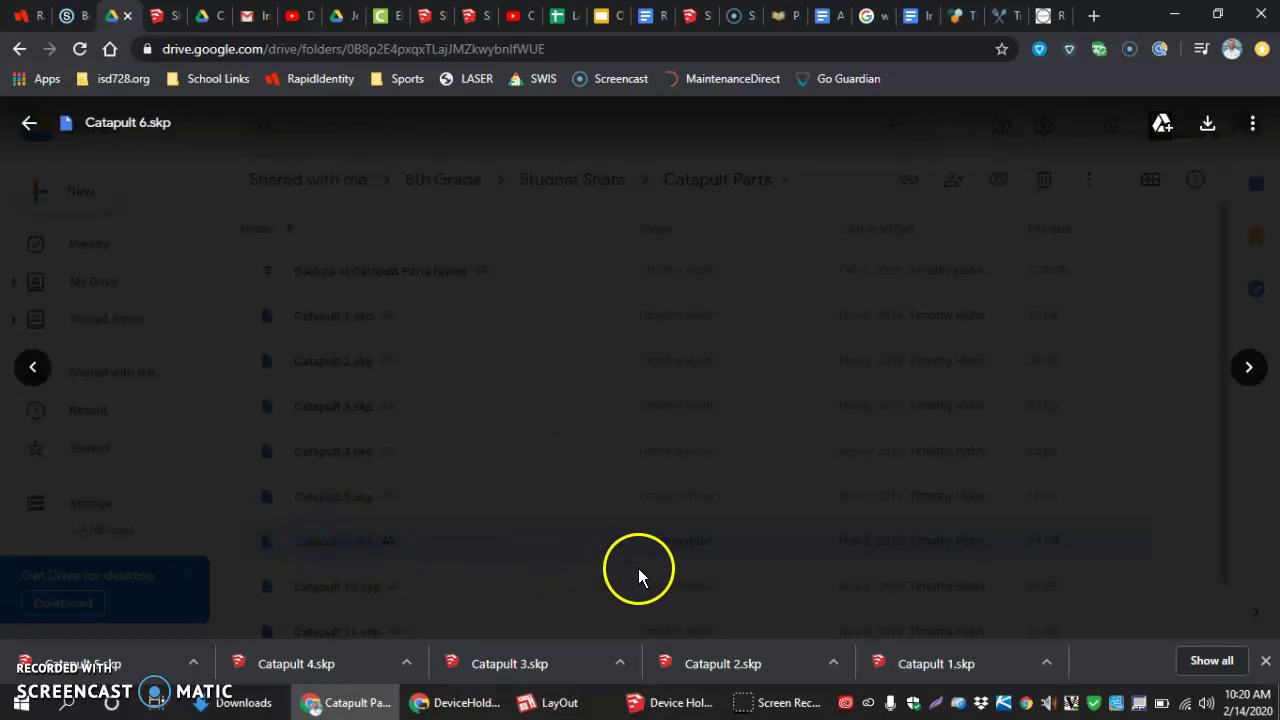
{"action": "left_click", "coordinate": [31, 123]}
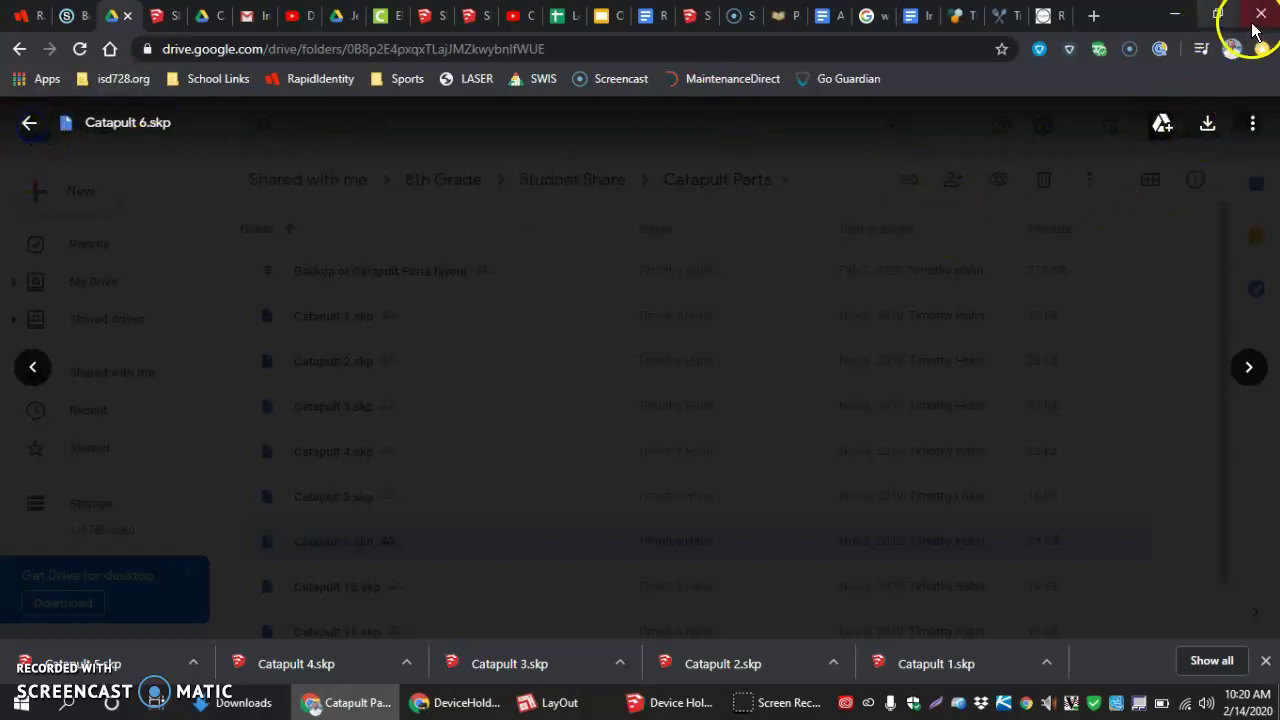
{"action": "left_click", "coordinate": [20, 48]}
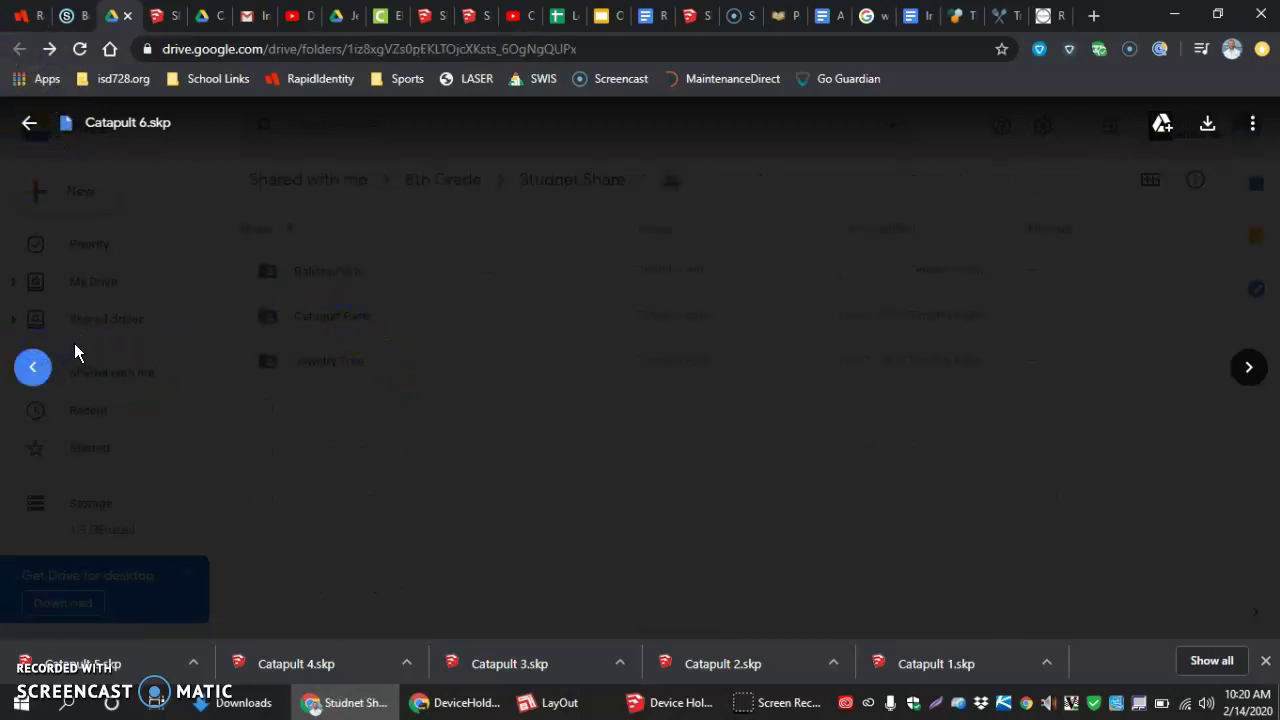
{"action": "left_click", "coordinate": [127, 16]}
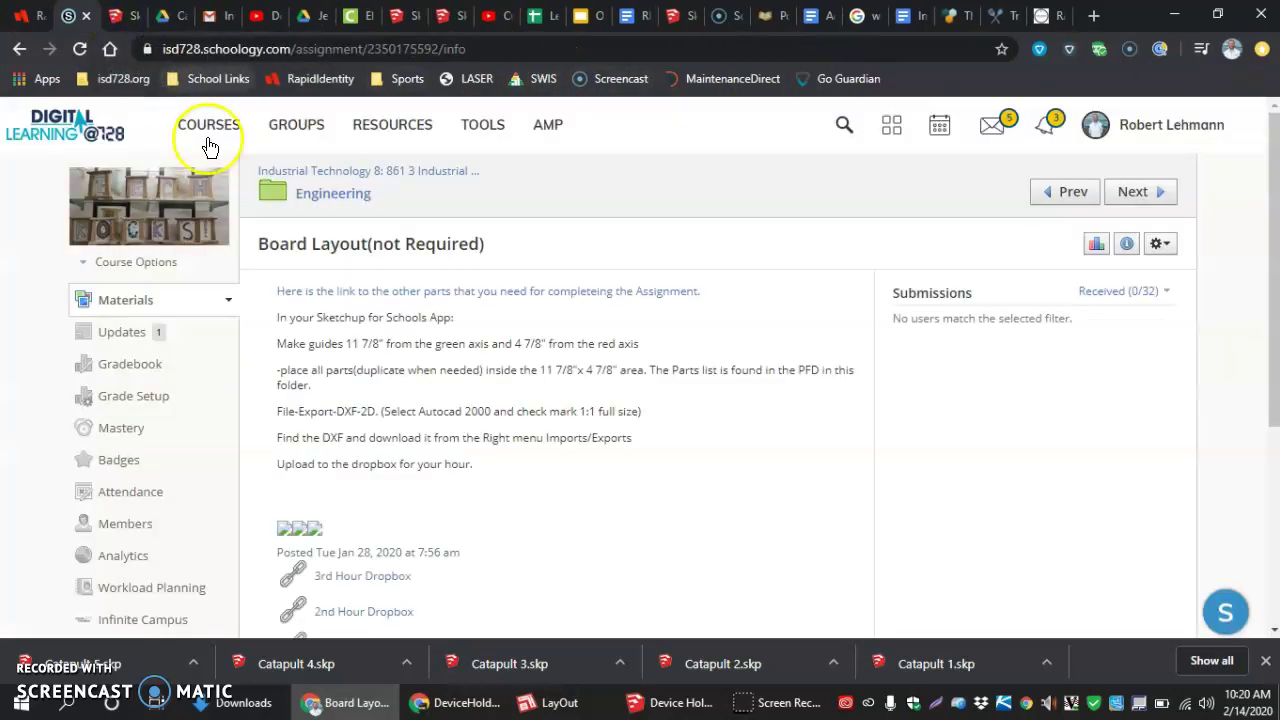
Step: Reopen the Catapult Parts folder through the assignment's parts link and download Catapult 6.skp
{"action": "left_click", "coordinate": [377, 293]}
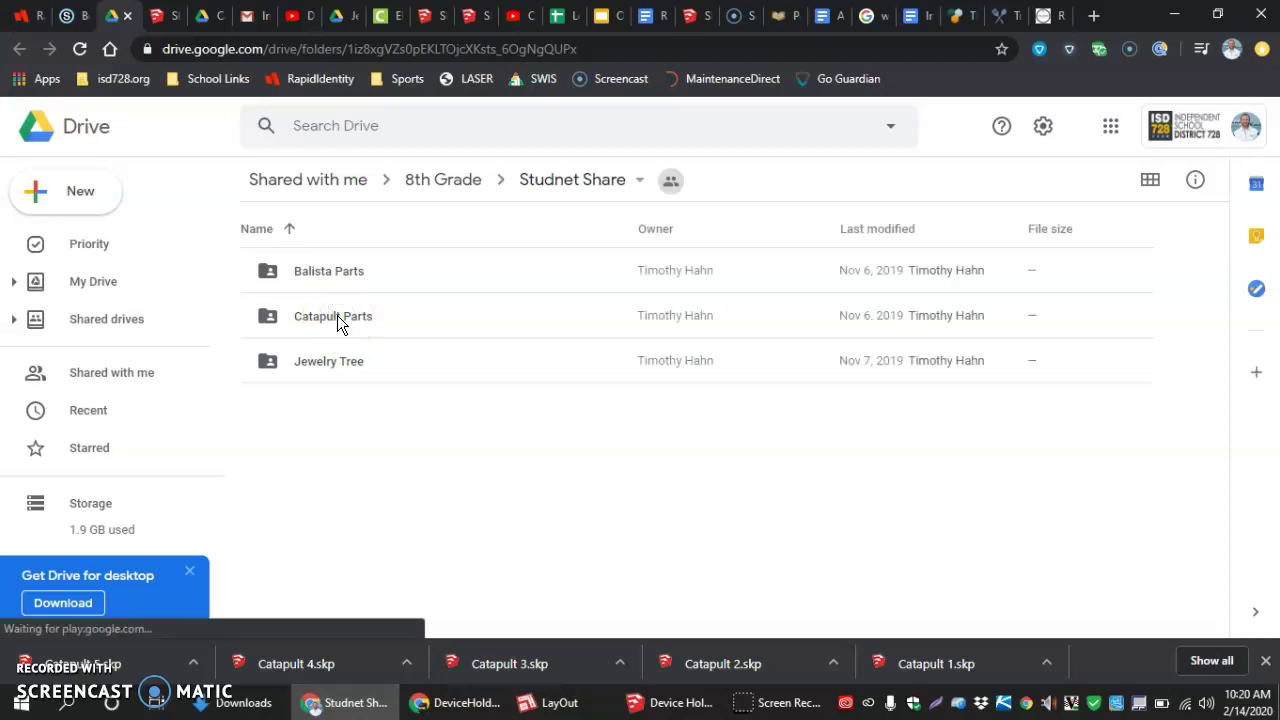
{"action": "double_click", "coordinate": [337, 316]}
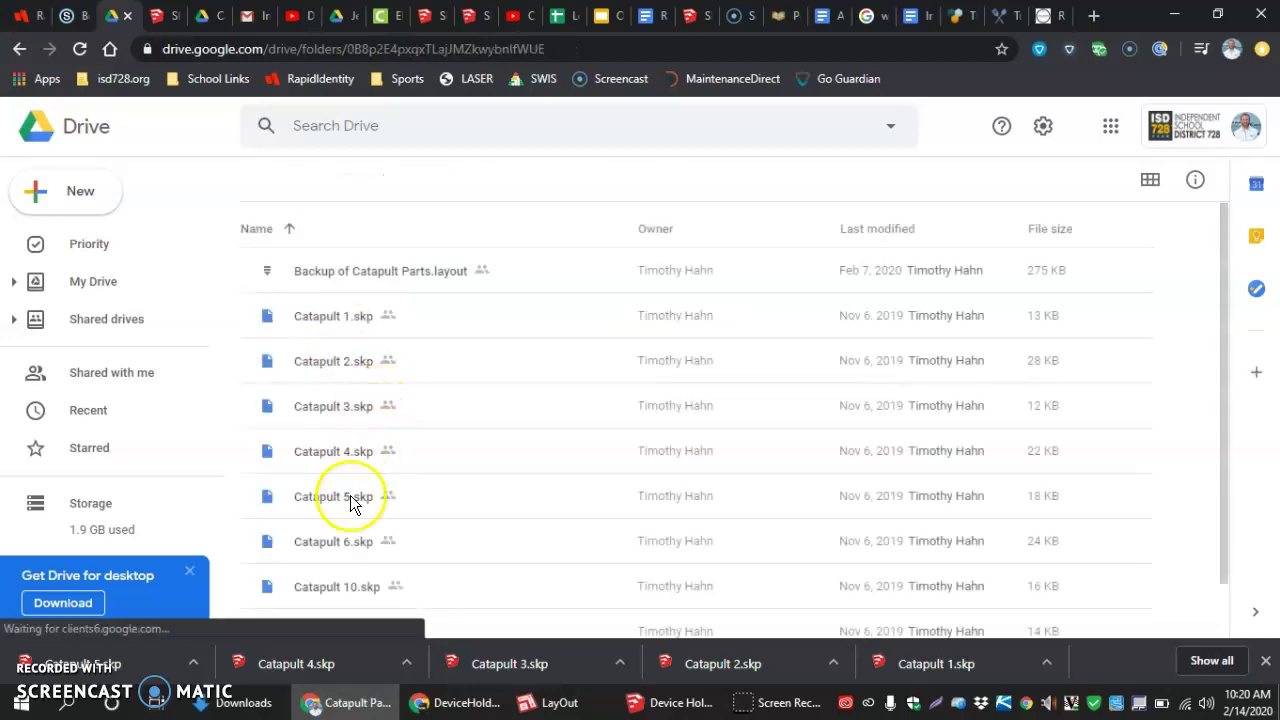
{"action": "double_click", "coordinate": [342, 537]}
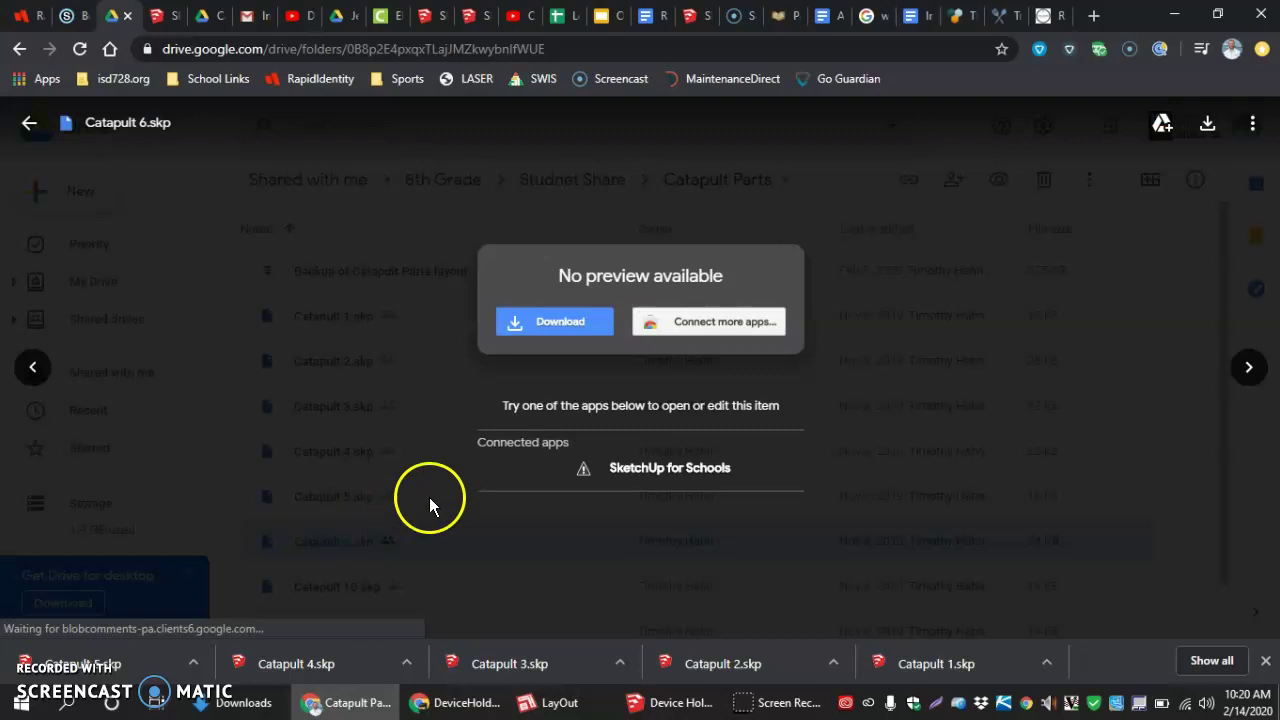
{"action": "left_click", "coordinate": [539, 330]}
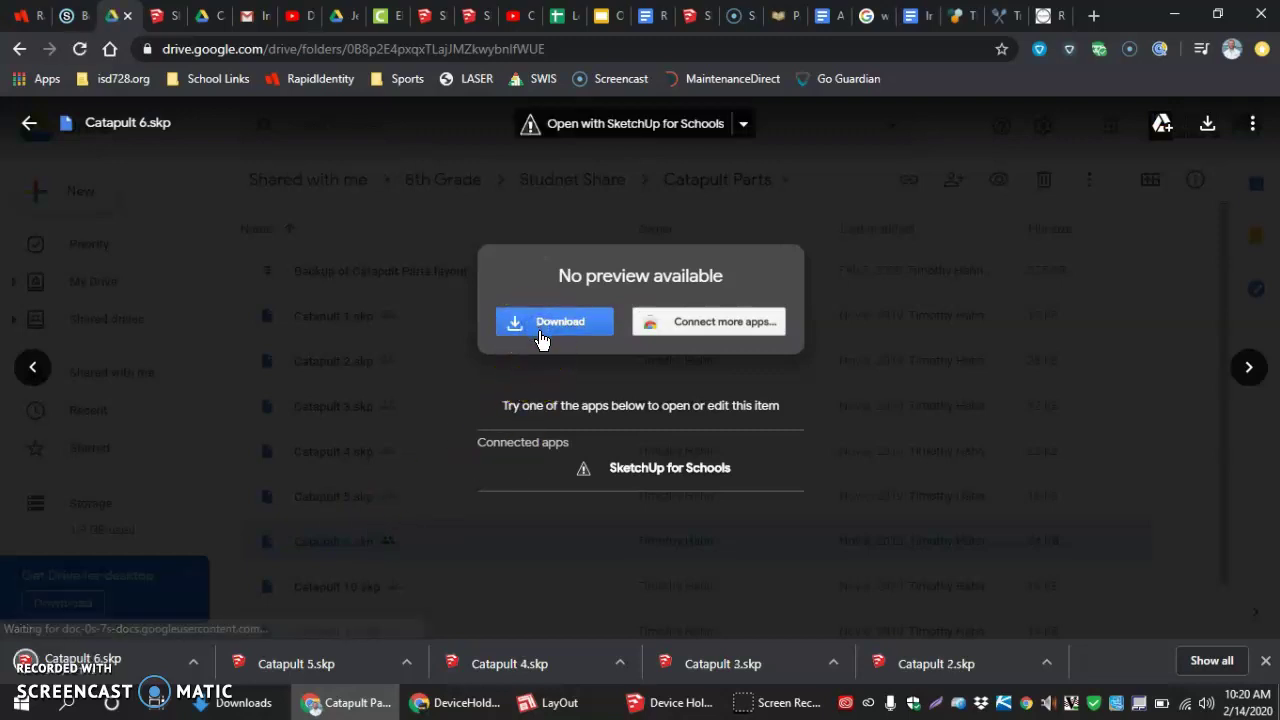
{"action": "left_click", "coordinate": [30, 123]}
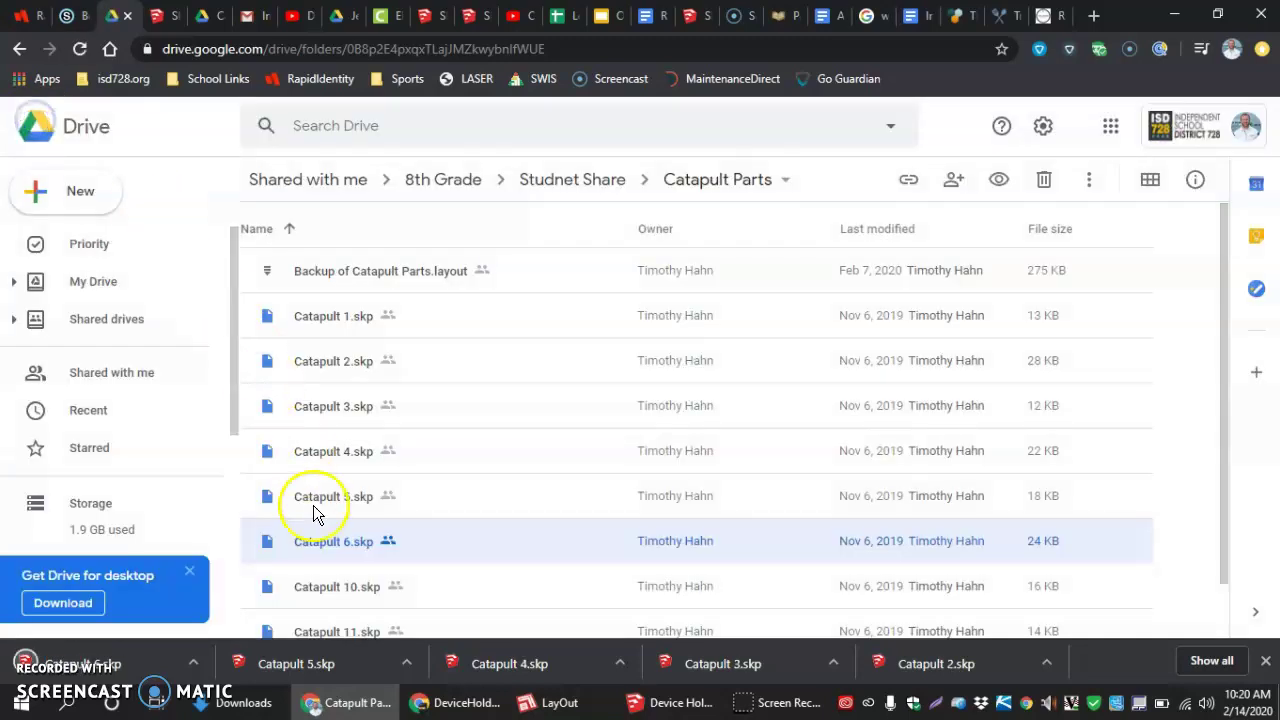
Step: Download Catapult 10.skp and Catapult 11.skp from the Catapult Parts folder
{"action": "double_click", "coordinate": [345, 586]}
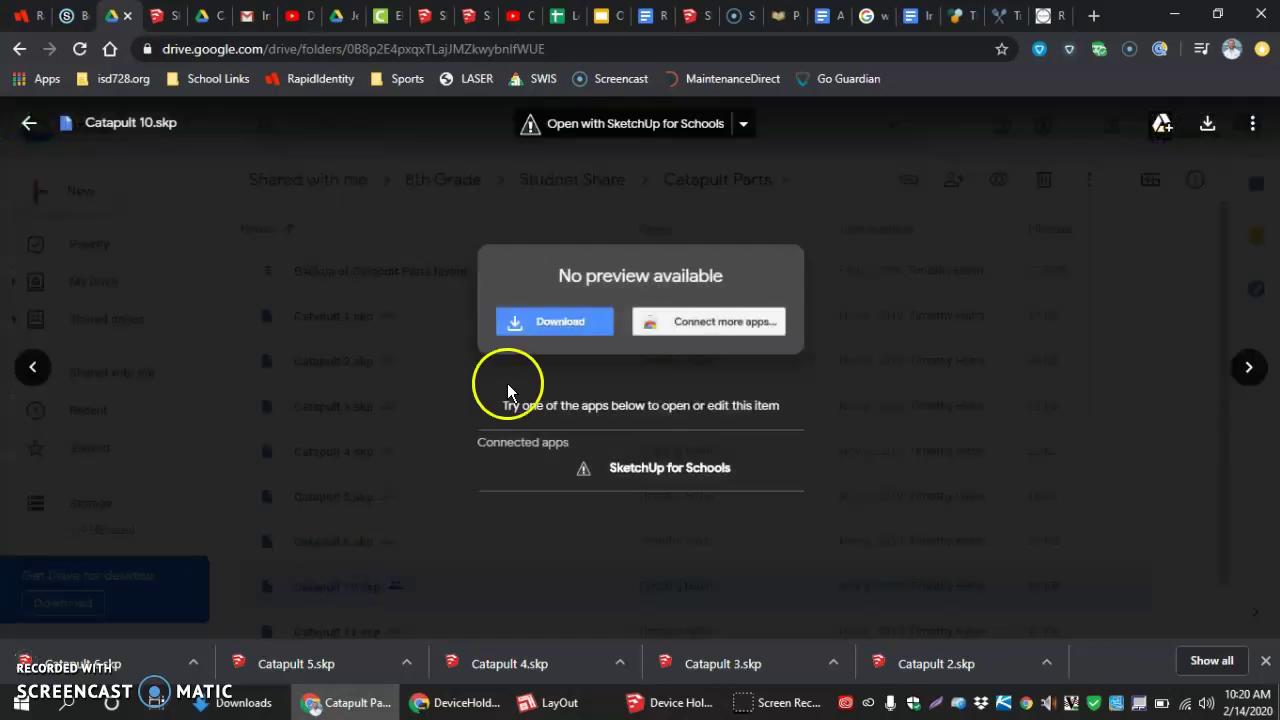
{"action": "left_click", "coordinate": [557, 328]}
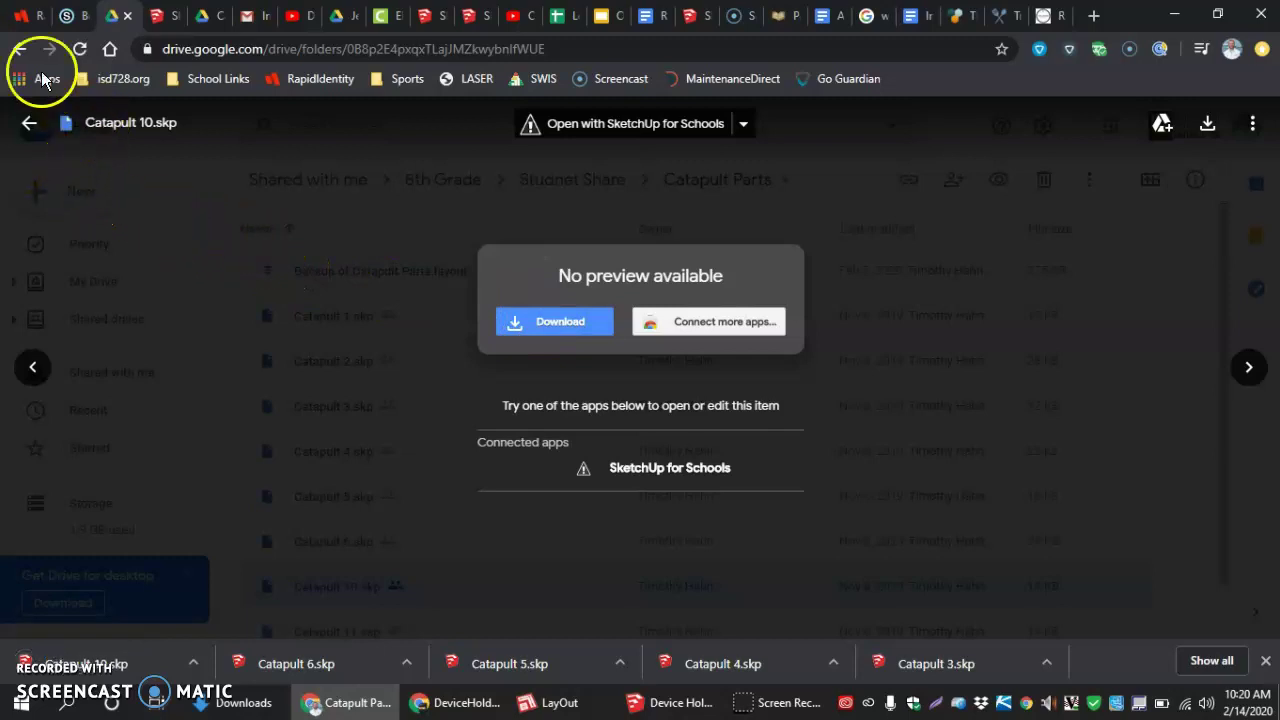
{"action": "left_click", "coordinate": [20, 49]}
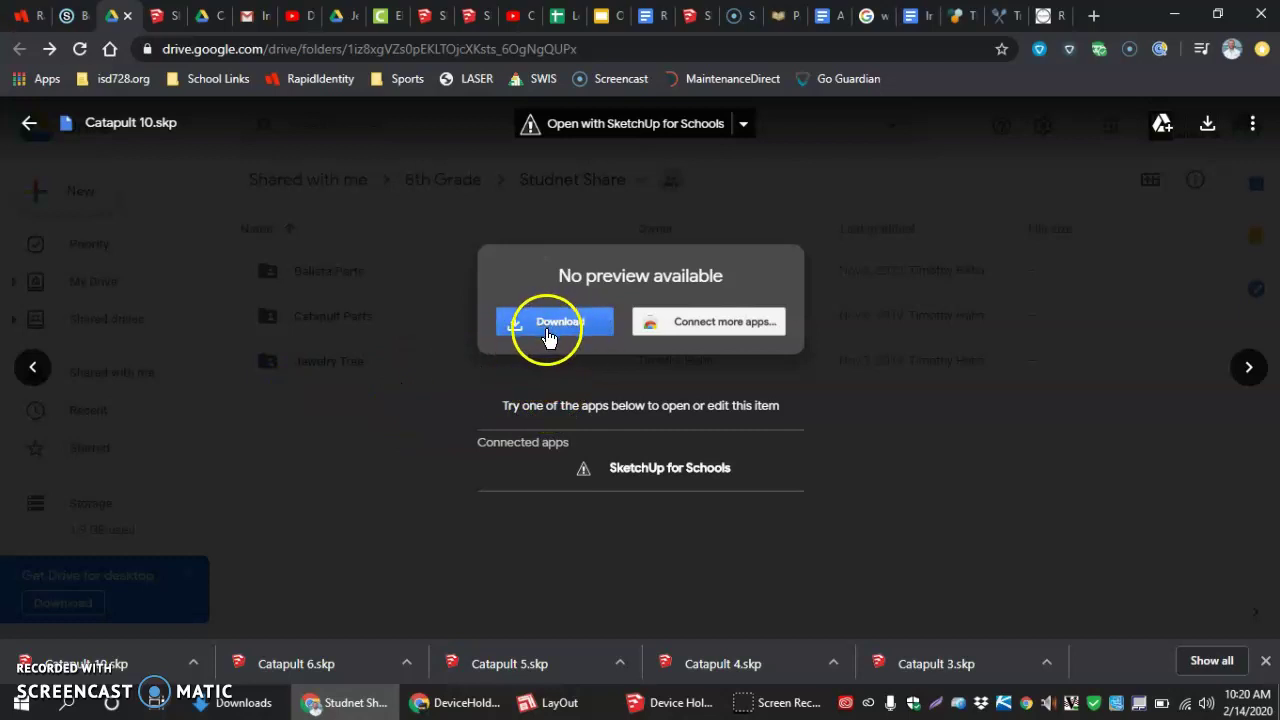
{"action": "left_click", "coordinate": [360, 327]}
{"action": "double_click", "coordinate": [360, 320]}
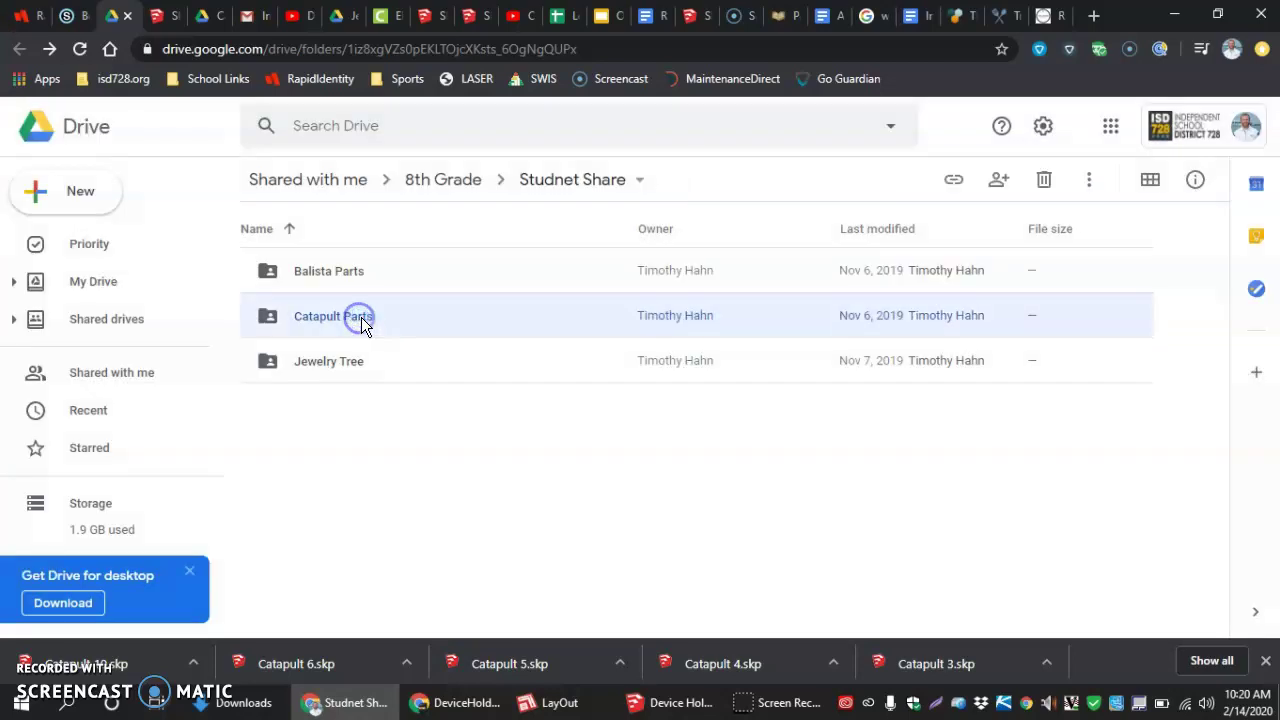
{"action": "scroll", "coordinate": [348, 484], "scroll_direction": "down", "scroll_amount": 1}
{"action": "double_click", "coordinate": [347, 565]}
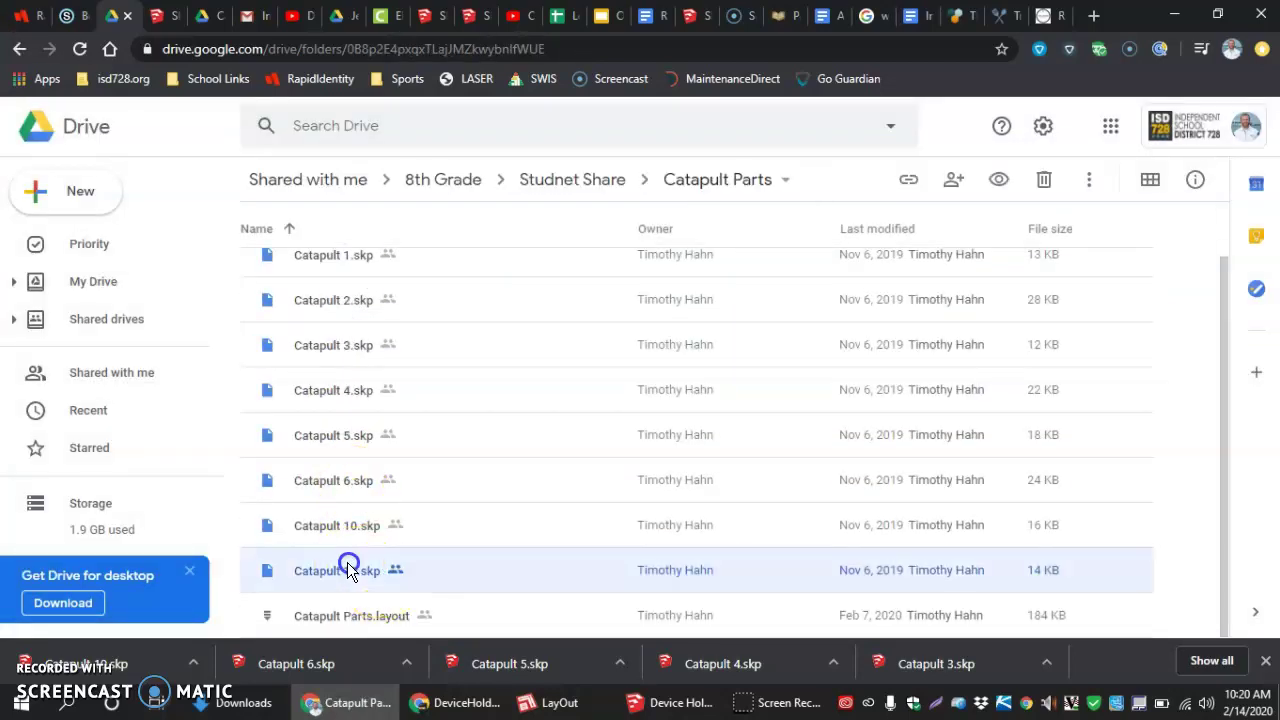
{"action": "left_click", "coordinate": [516, 323]}
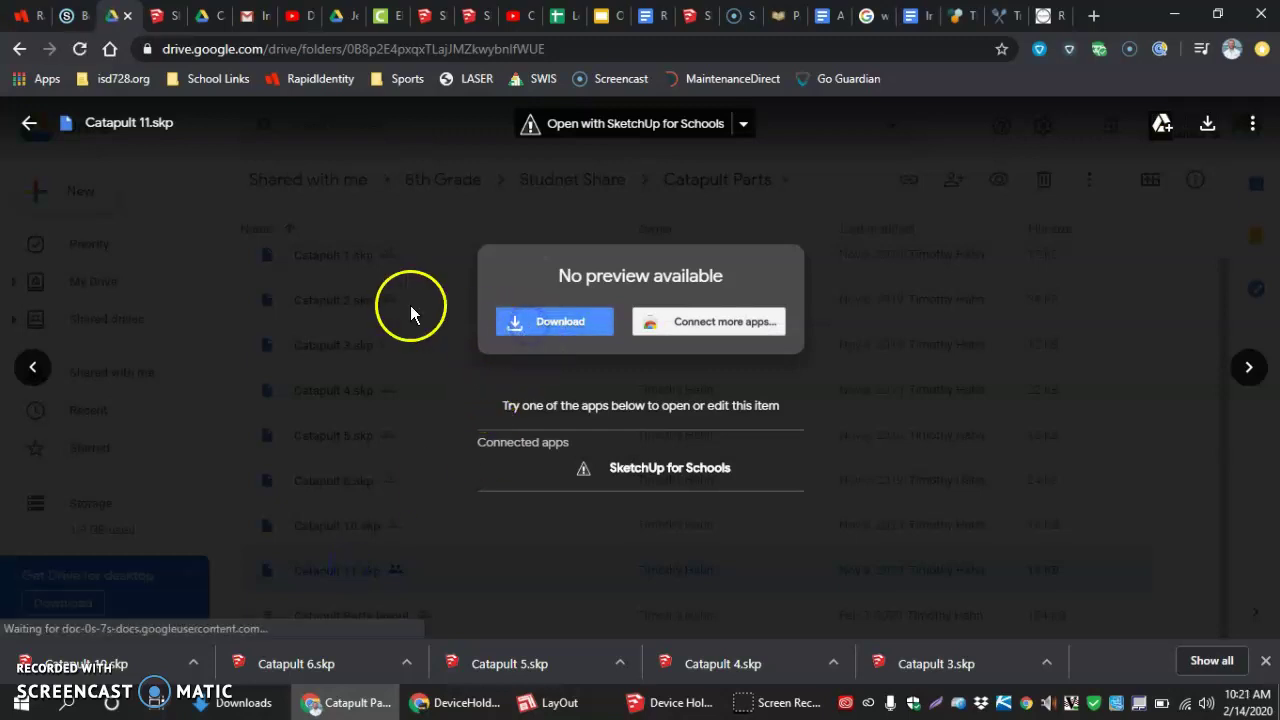
Step: Open Torsion Catapult.pdf from the Engineering folder in Schoology and examine the part sheets on page 2
{"action": "left_click", "coordinate": [83, 18]}
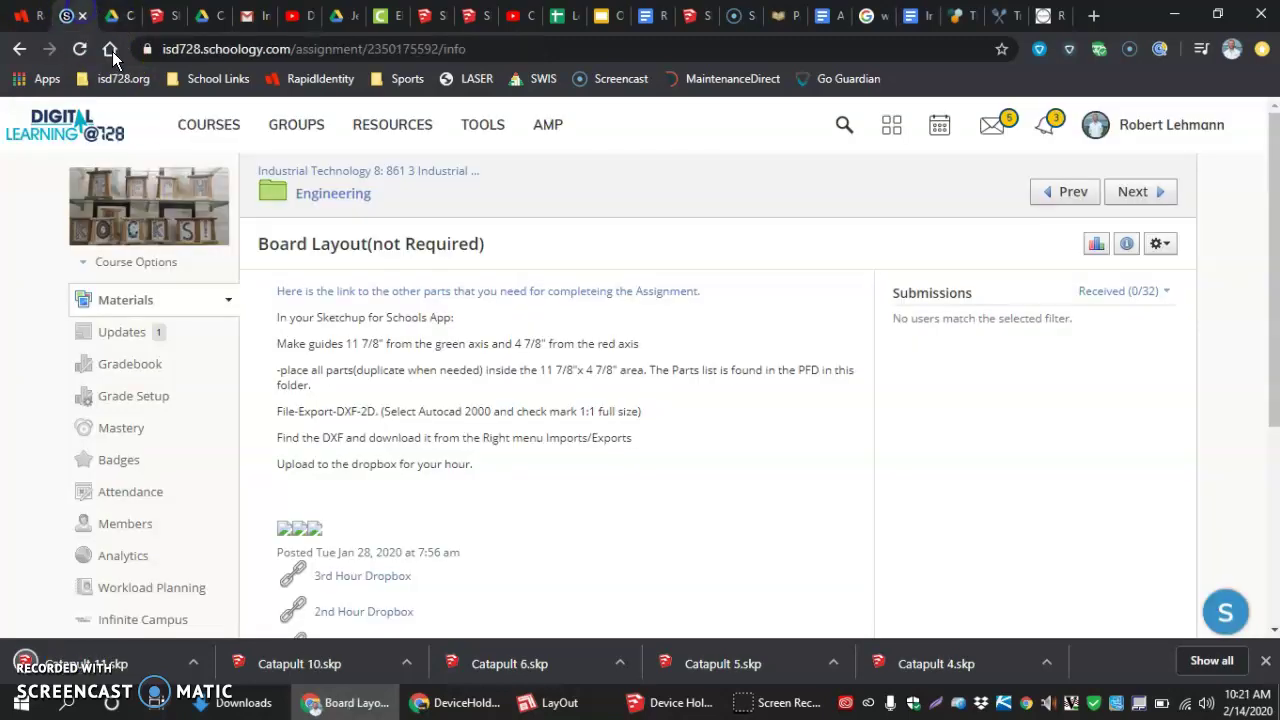
{"action": "left_click", "coordinate": [335, 197]}
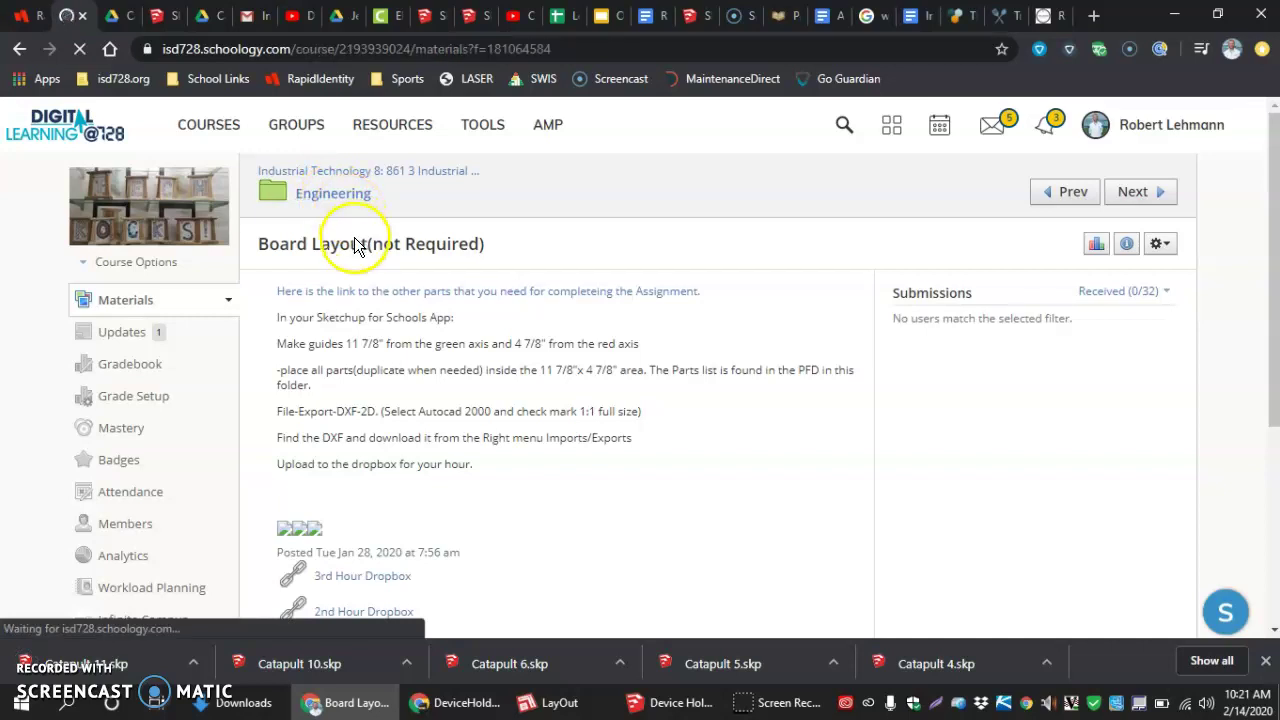
{"action": "scroll", "coordinate": [370, 325], "scroll_direction": "down", "scroll_amount": 6}
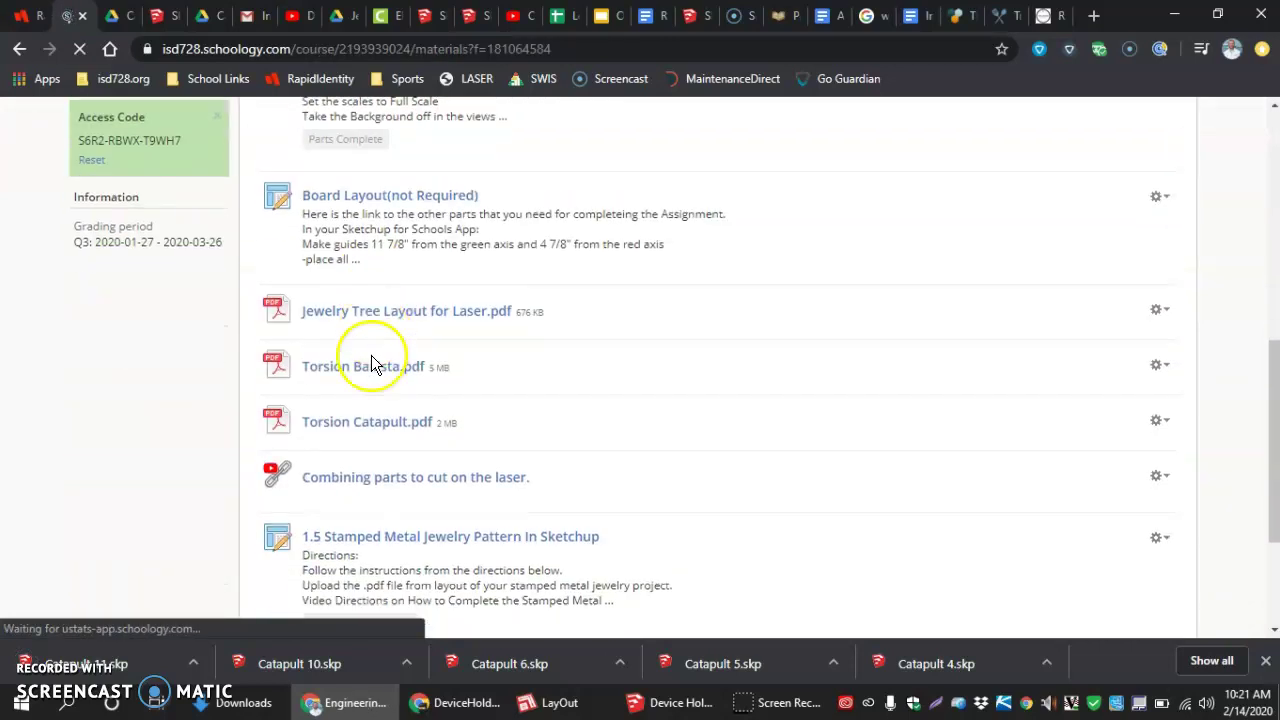
{"action": "left_click", "coordinate": [388, 424]}
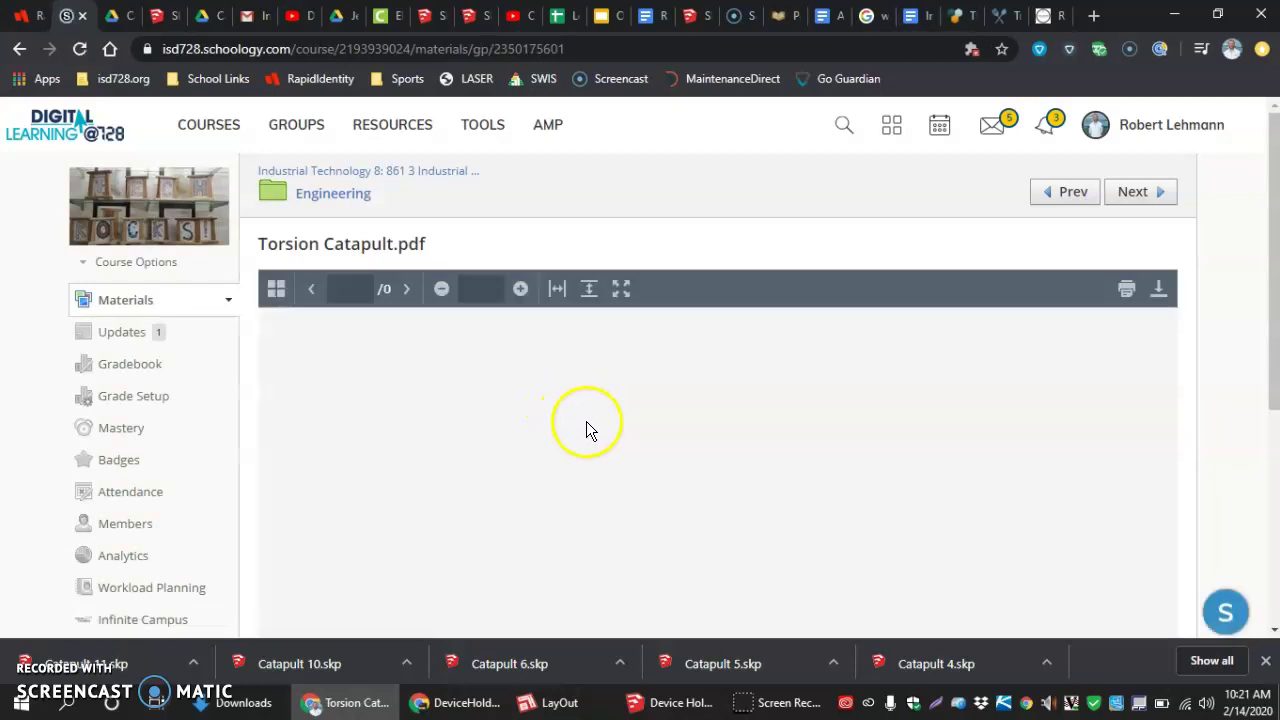
{"action": "scroll", "coordinate": [1266, 329], "scroll_direction": "down", "scroll_amount": 1}
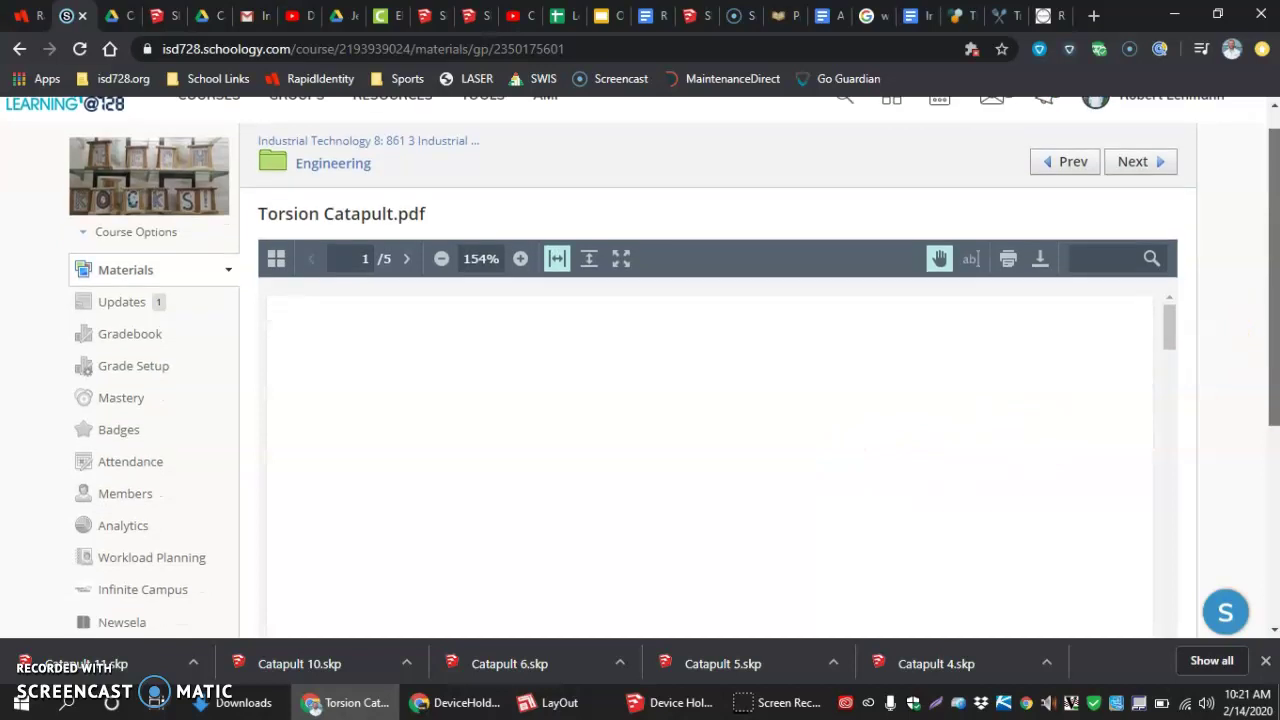
{"action": "scroll", "coordinate": [898, 384], "scroll_direction": "down", "scroll_amount": 1}
{"action": "scroll", "coordinate": [898, 384], "scroll_direction": "down", "scroll_amount": 10}
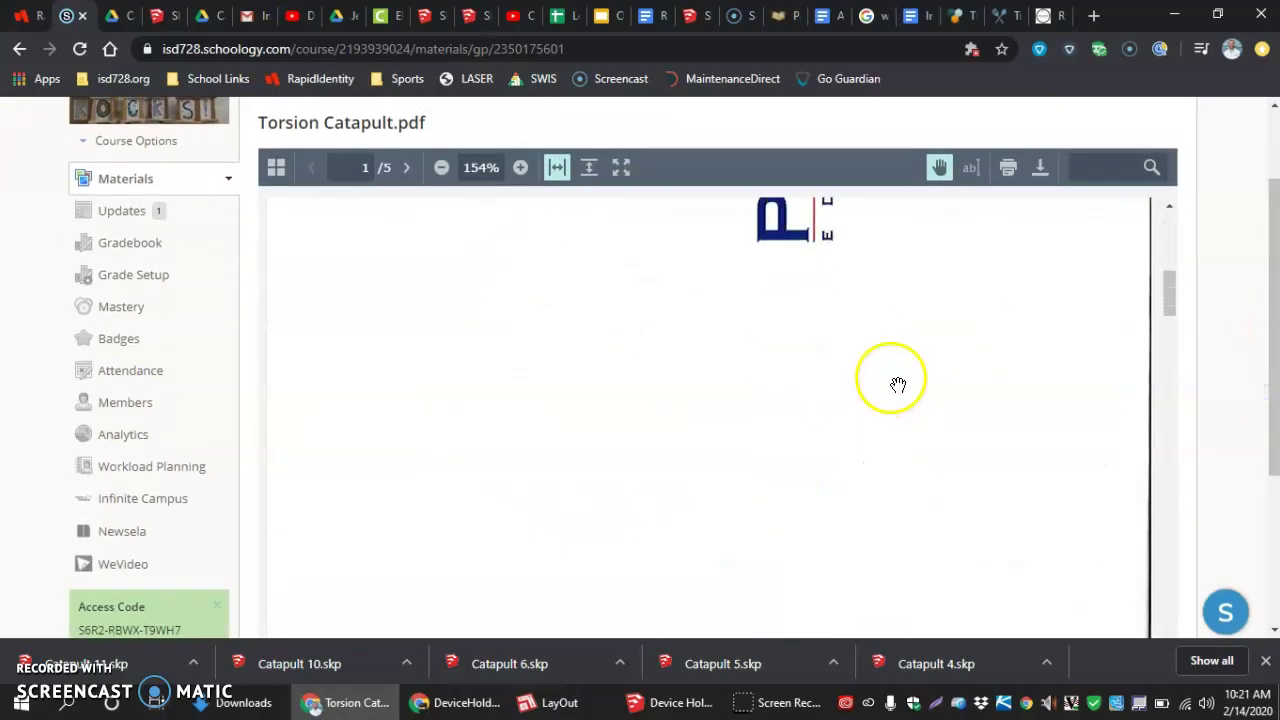
{"action": "scroll", "coordinate": [898, 384], "scroll_direction": "down", "scroll_amount": 10}
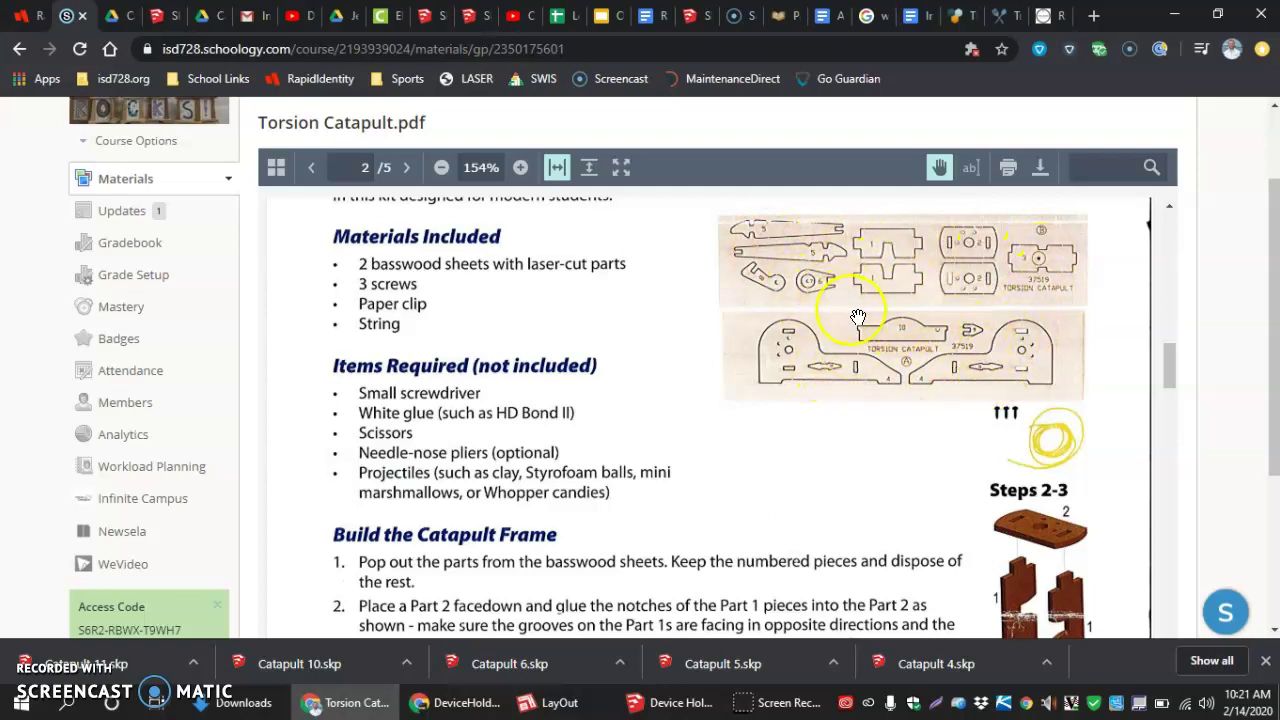
Step: Switch back to the layoutcatapult2 model and insert Catapult 11.skp from Downloads as a component, placed just below the horizontal guide near the green axis
{"action": "left_click", "coordinate": [160, 15]}
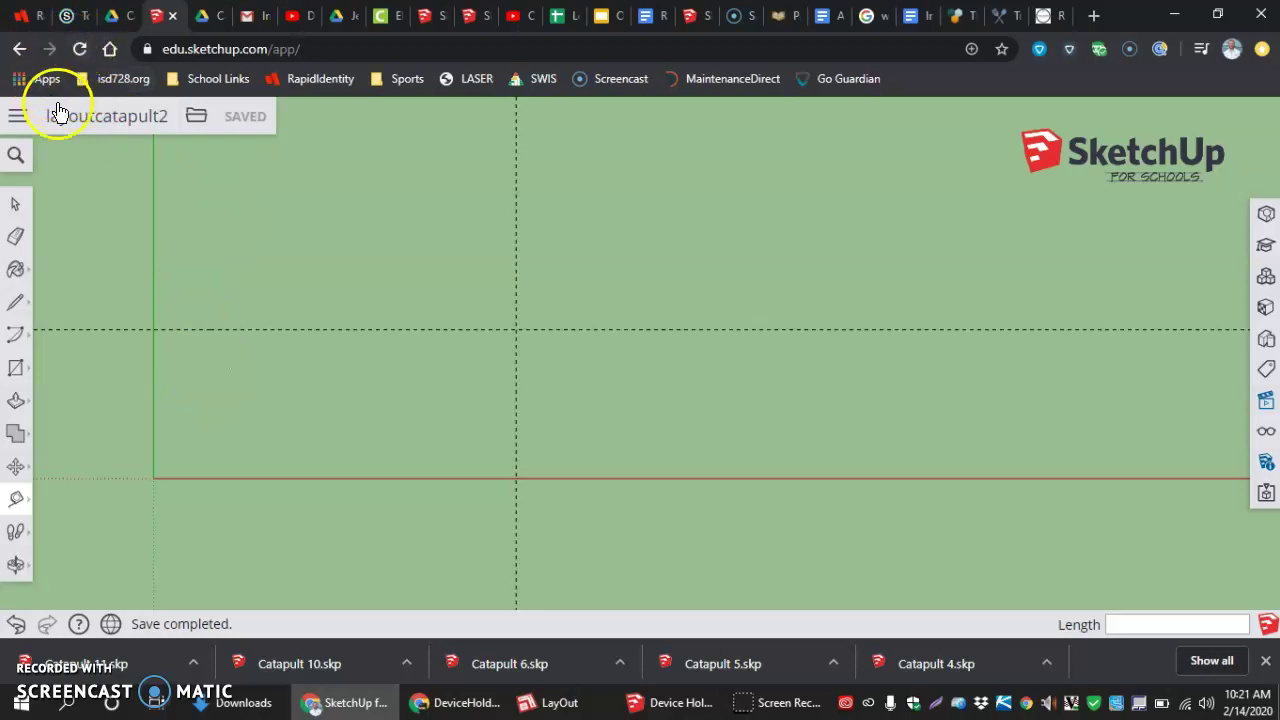
{"action": "left_click", "coordinate": [194, 116]}
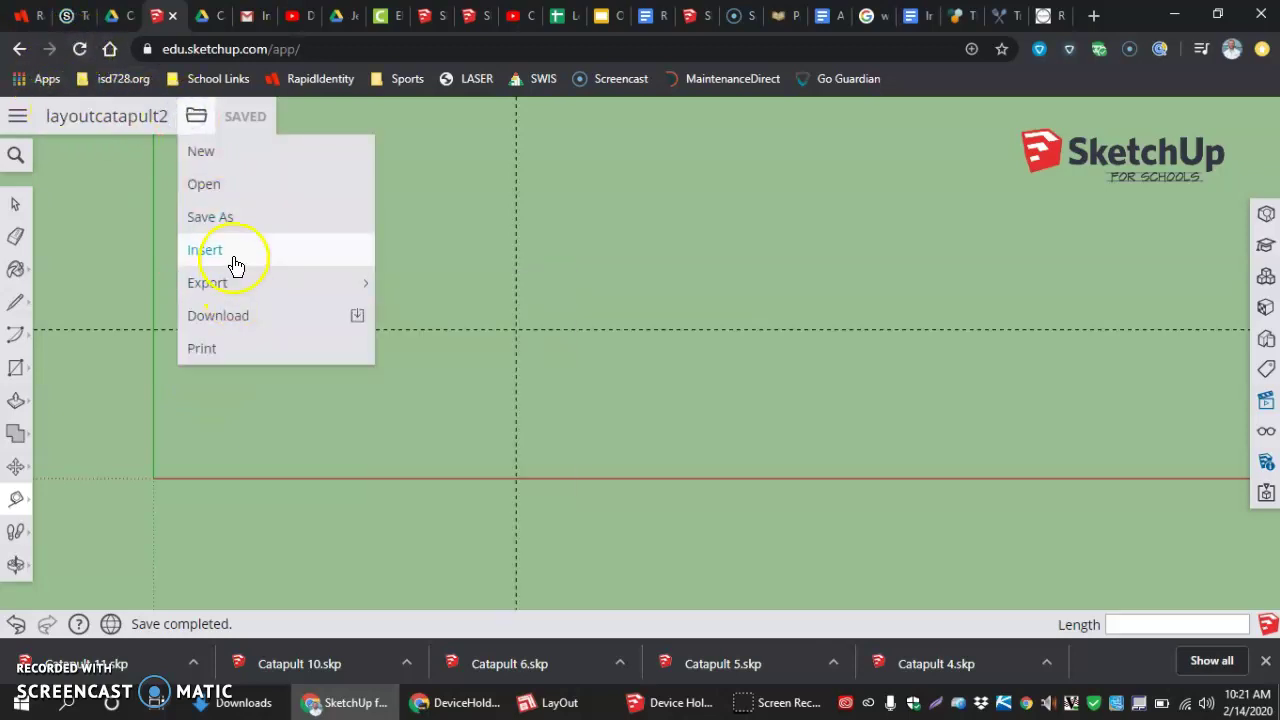
{"action": "left_click", "coordinate": [235, 262]}
{"action": "left_click", "coordinate": [702, 402]}
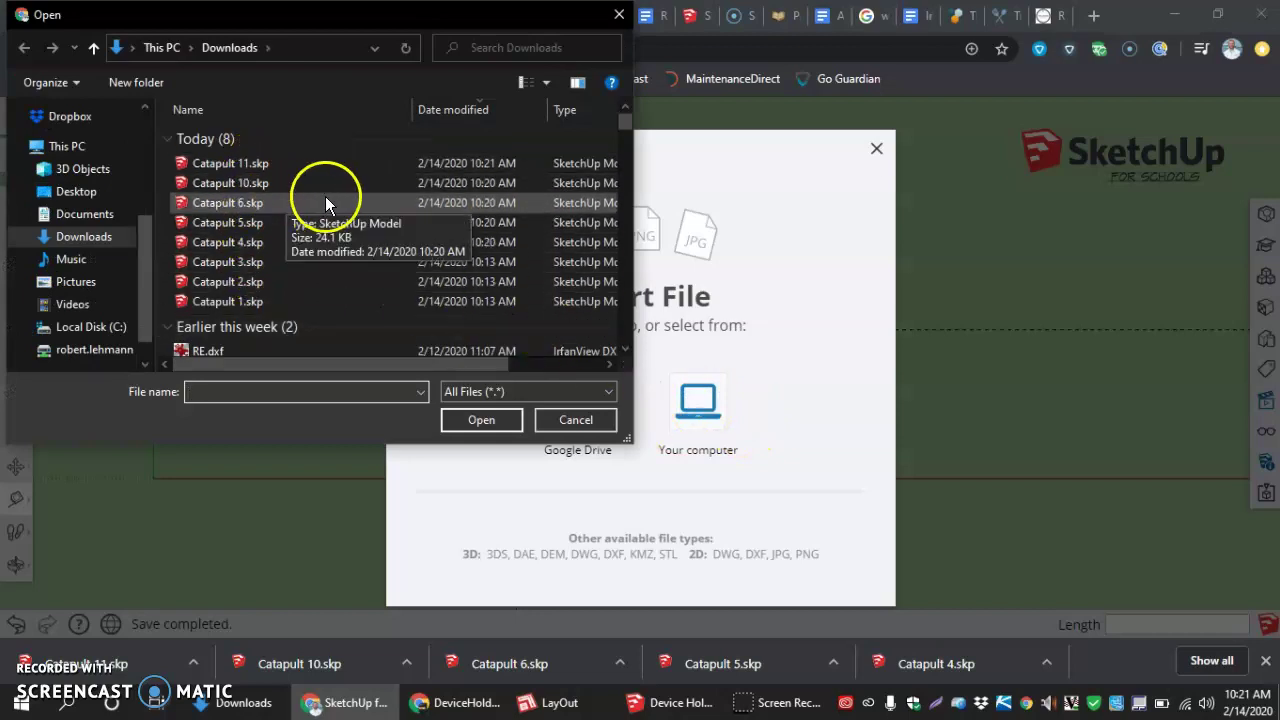
{"action": "left_click", "coordinate": [453, 108]}
{"action": "left_click", "coordinate": [453, 108]}
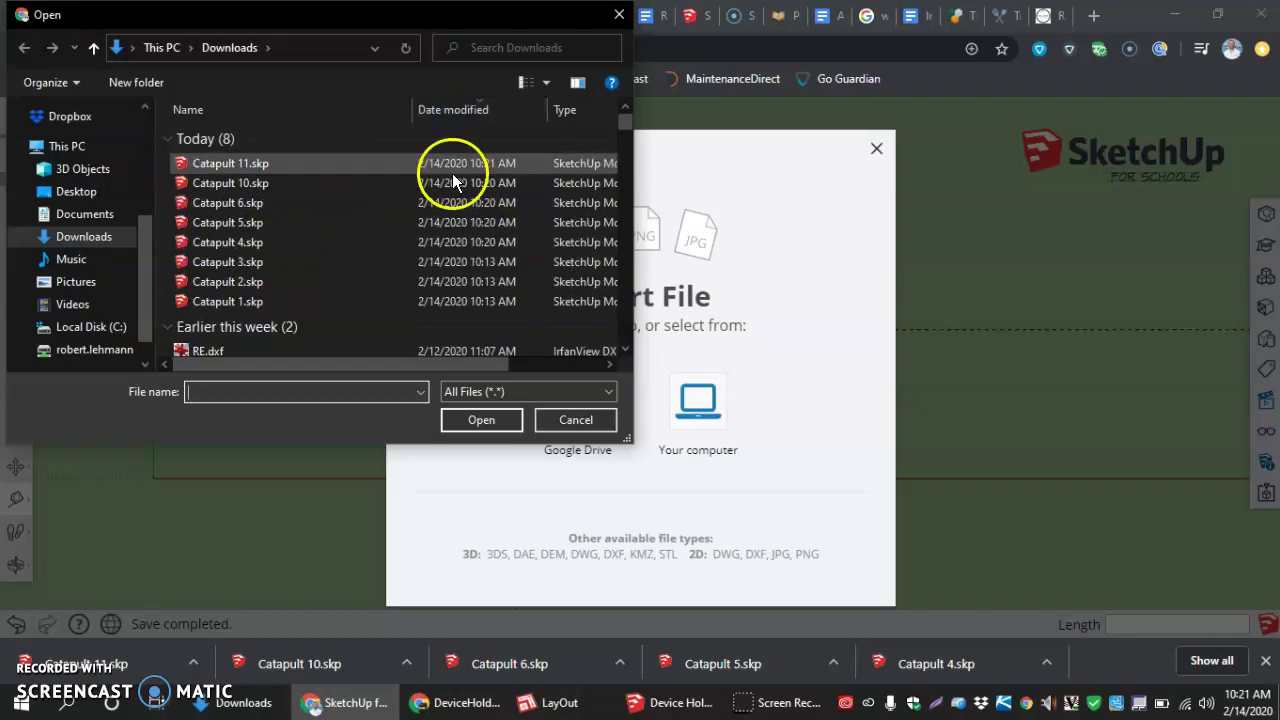
{"action": "left_click", "coordinate": [248, 170]}
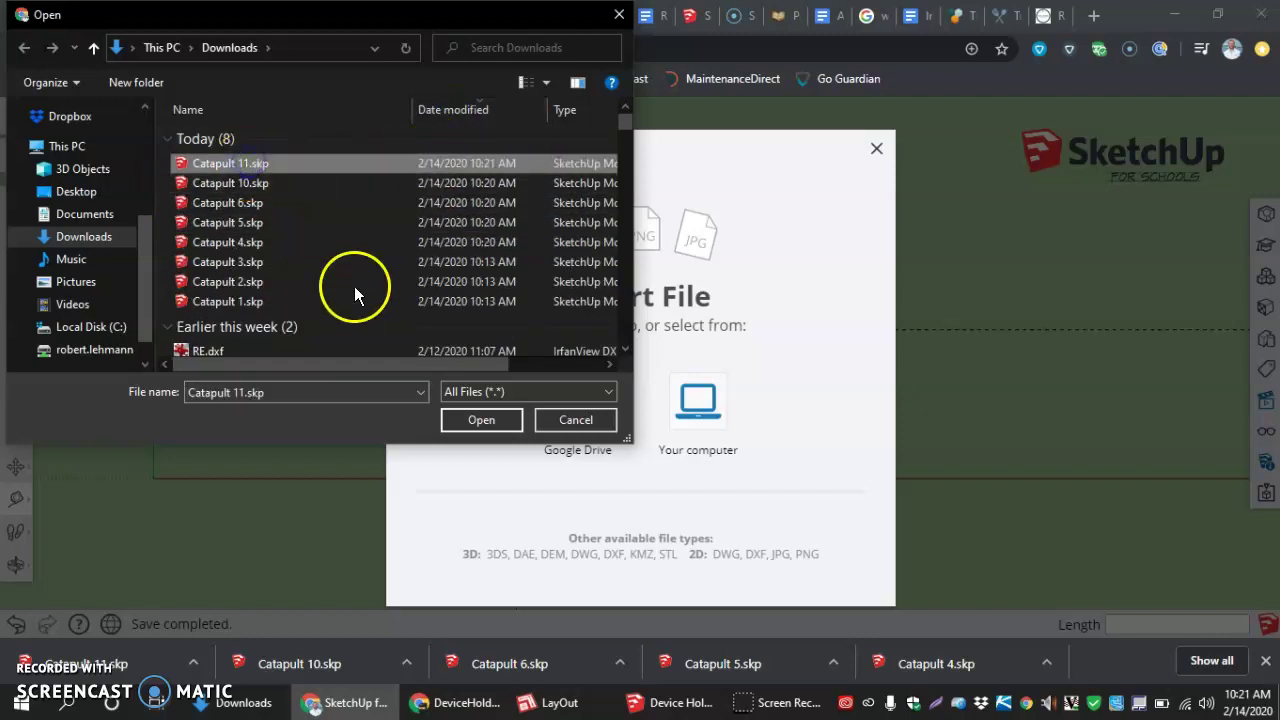
{"action": "left_click", "coordinate": [472, 416]}
{"action": "left_click", "coordinate": [620, 549]}
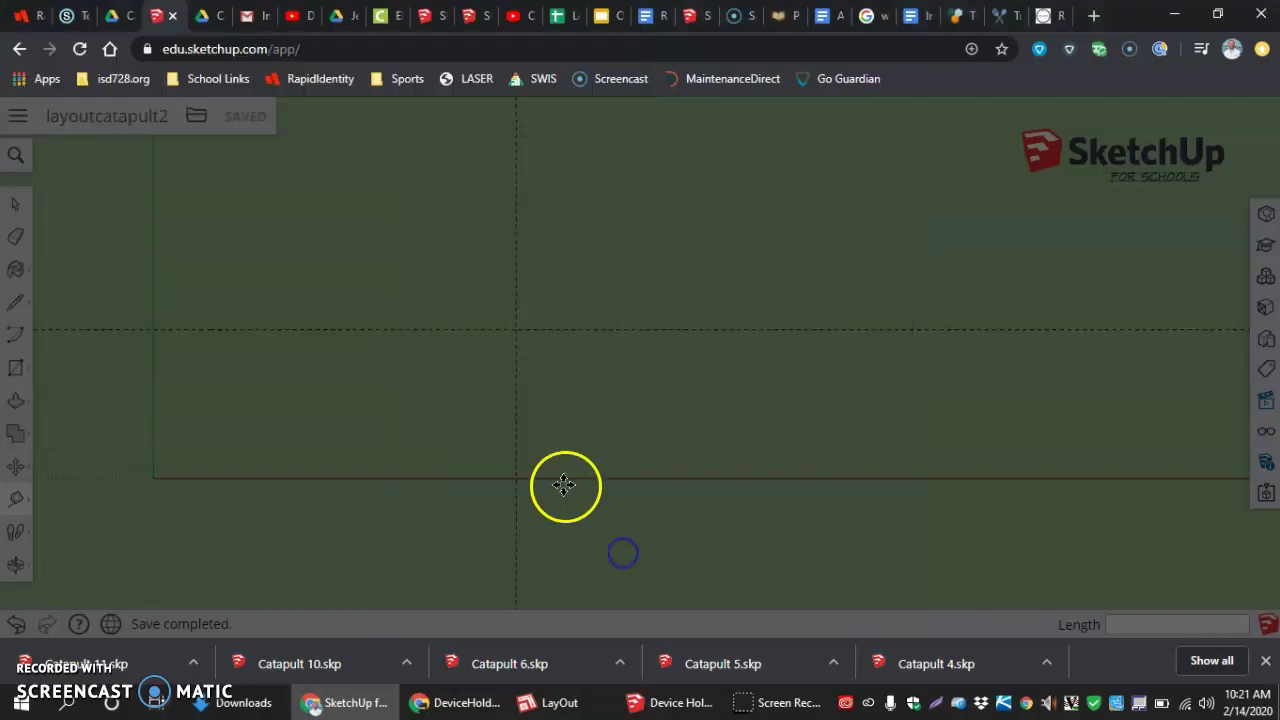
{"action": "left_click", "coordinate": [183, 355]}
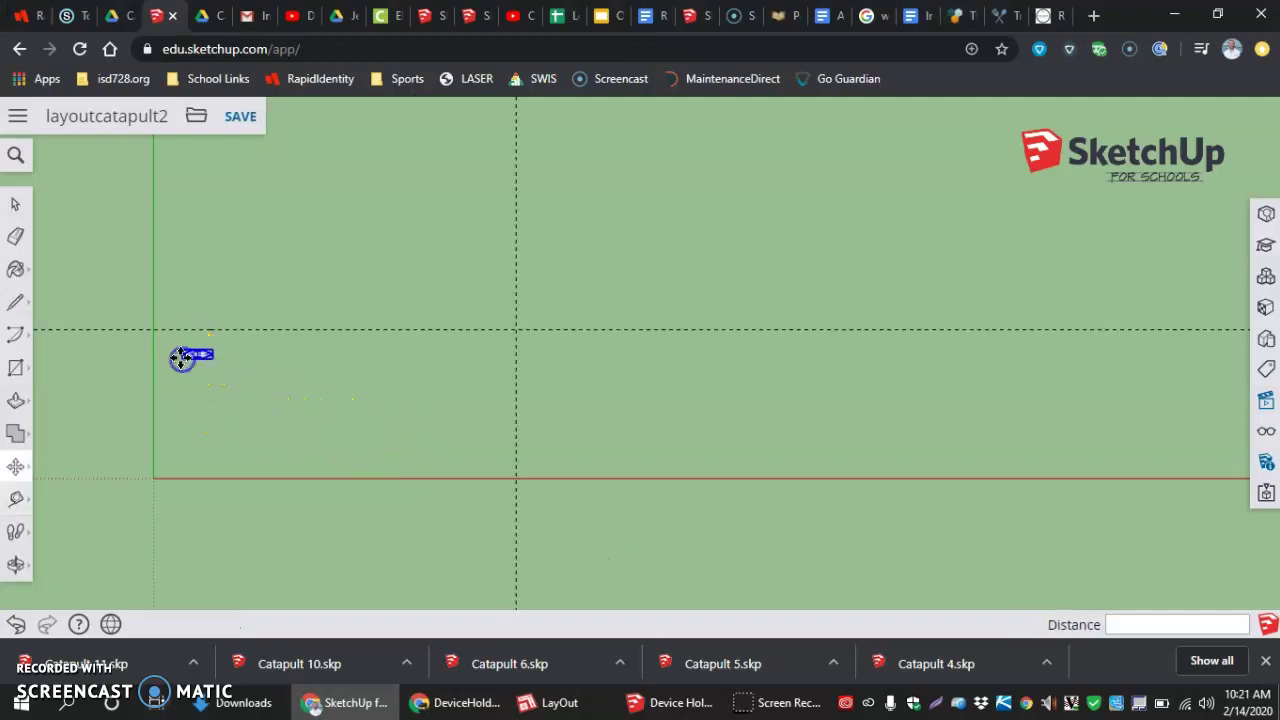
Step: Insert Catapult 10.skp from Downloads as a component, placed just right of the small double-arrow part
{"action": "left_click", "coordinate": [196, 116]}
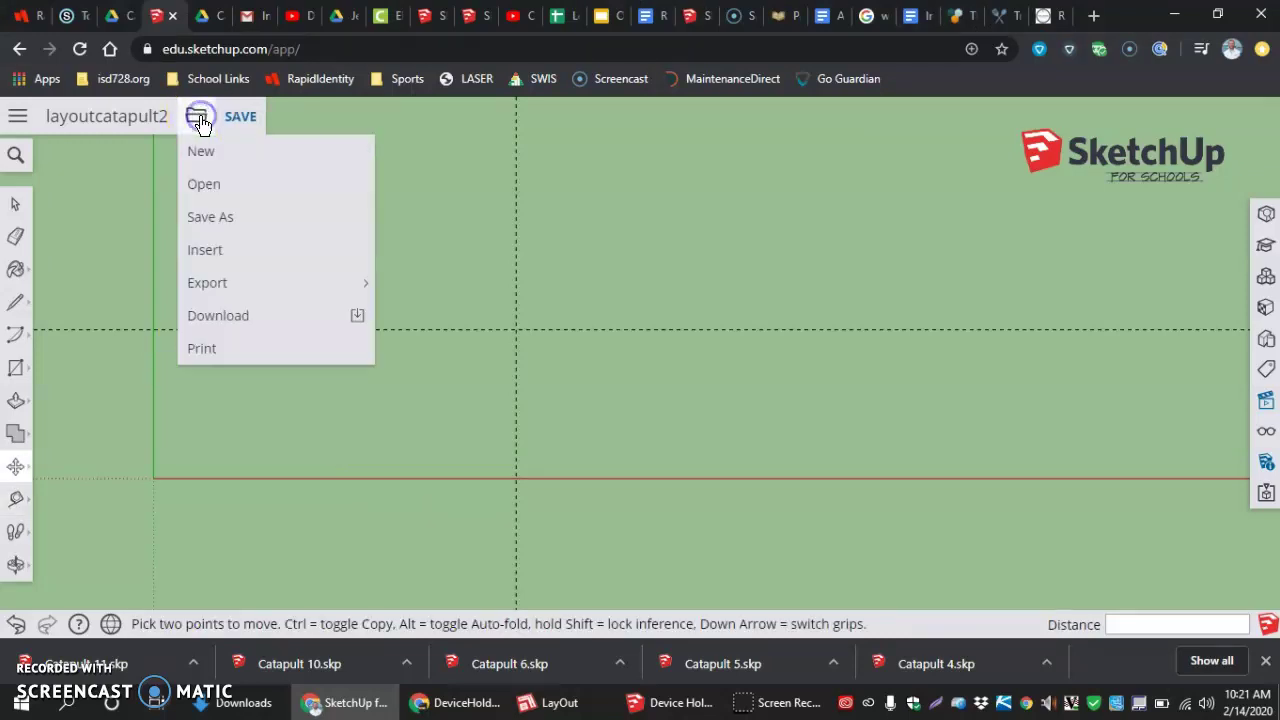
{"action": "left_click", "coordinate": [226, 251]}
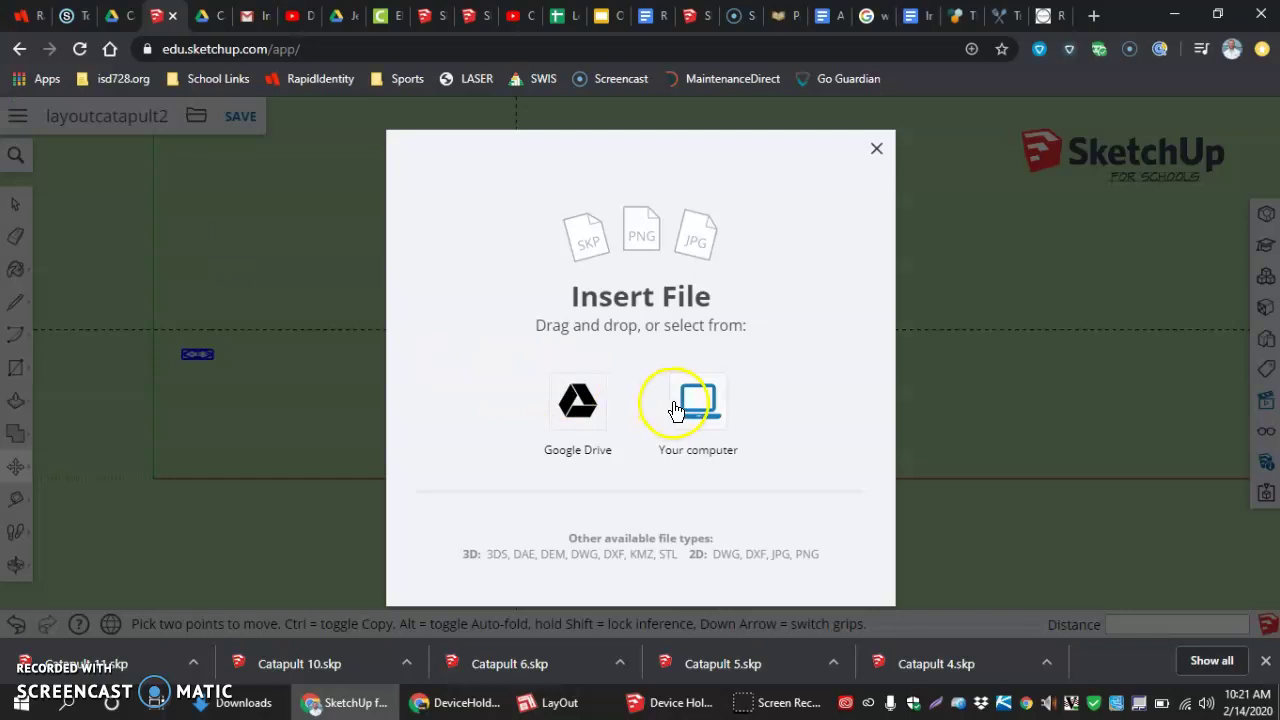
{"action": "left_click", "coordinate": [676, 405]}
{"action": "left_click", "coordinate": [320, 183]}
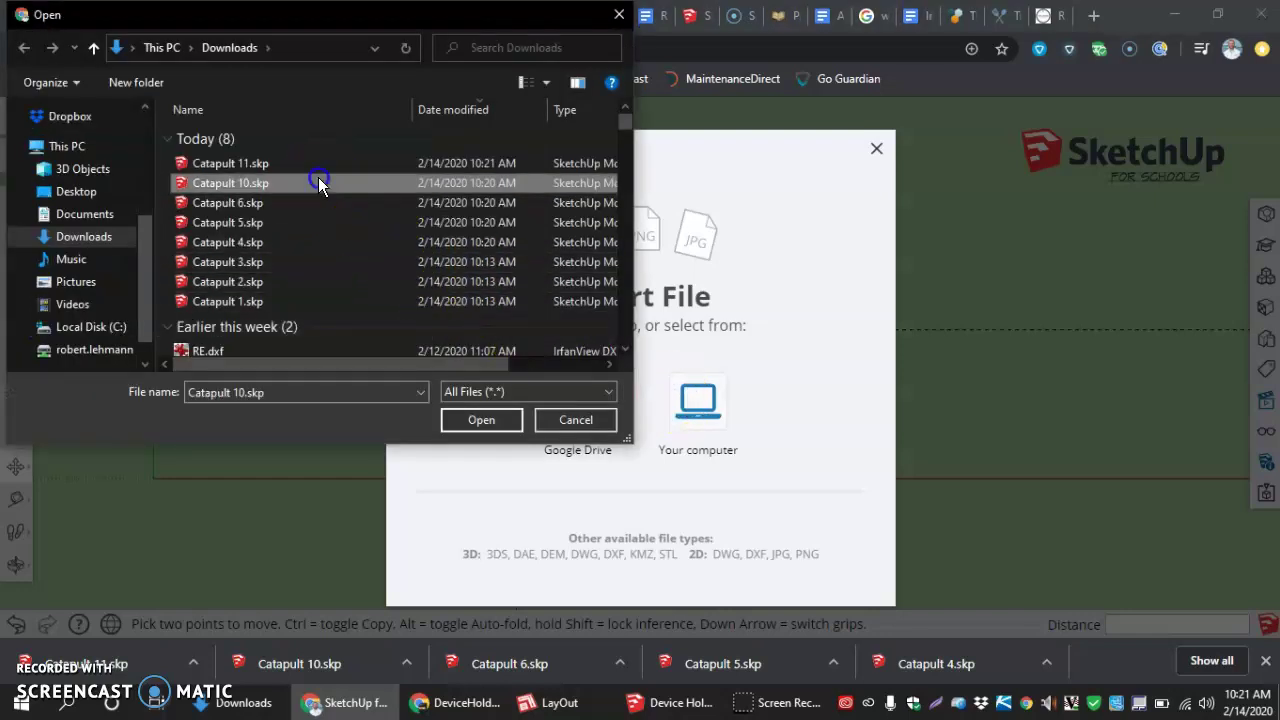
{"action": "left_click", "coordinate": [481, 416]}
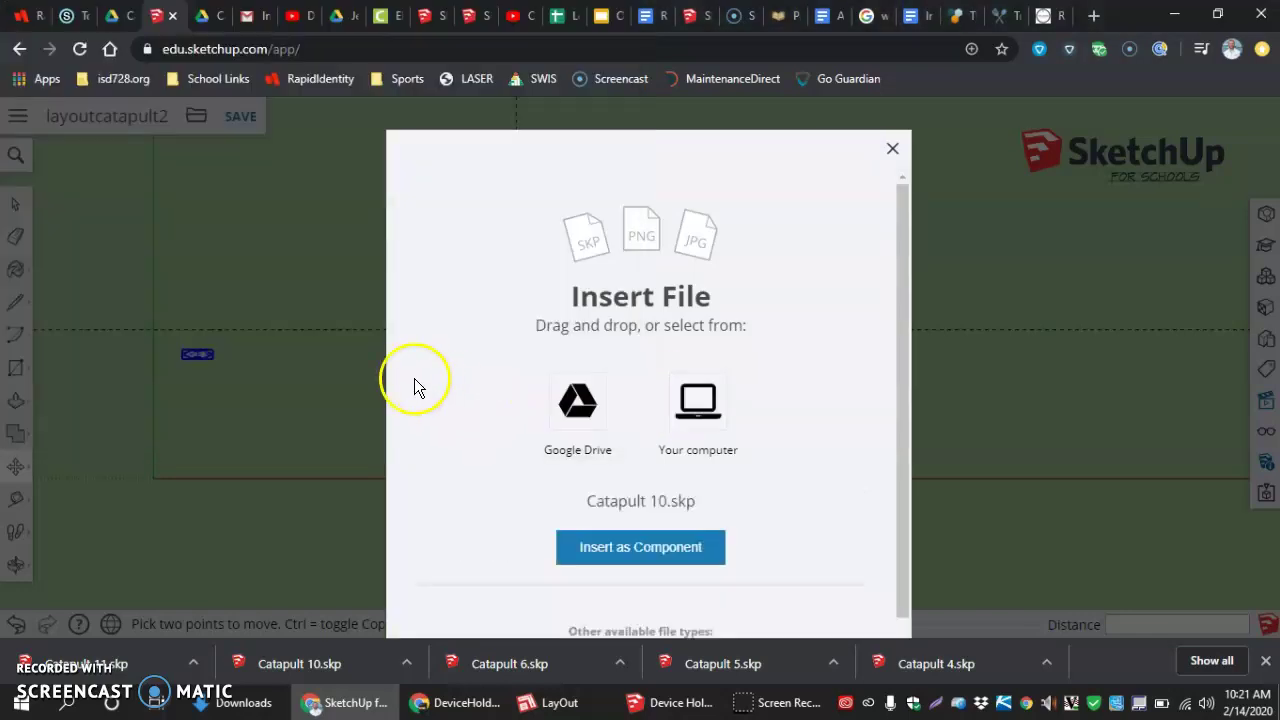
{"action": "left_click", "coordinate": [616, 556]}
{"action": "left_click", "coordinate": [260, 371]}
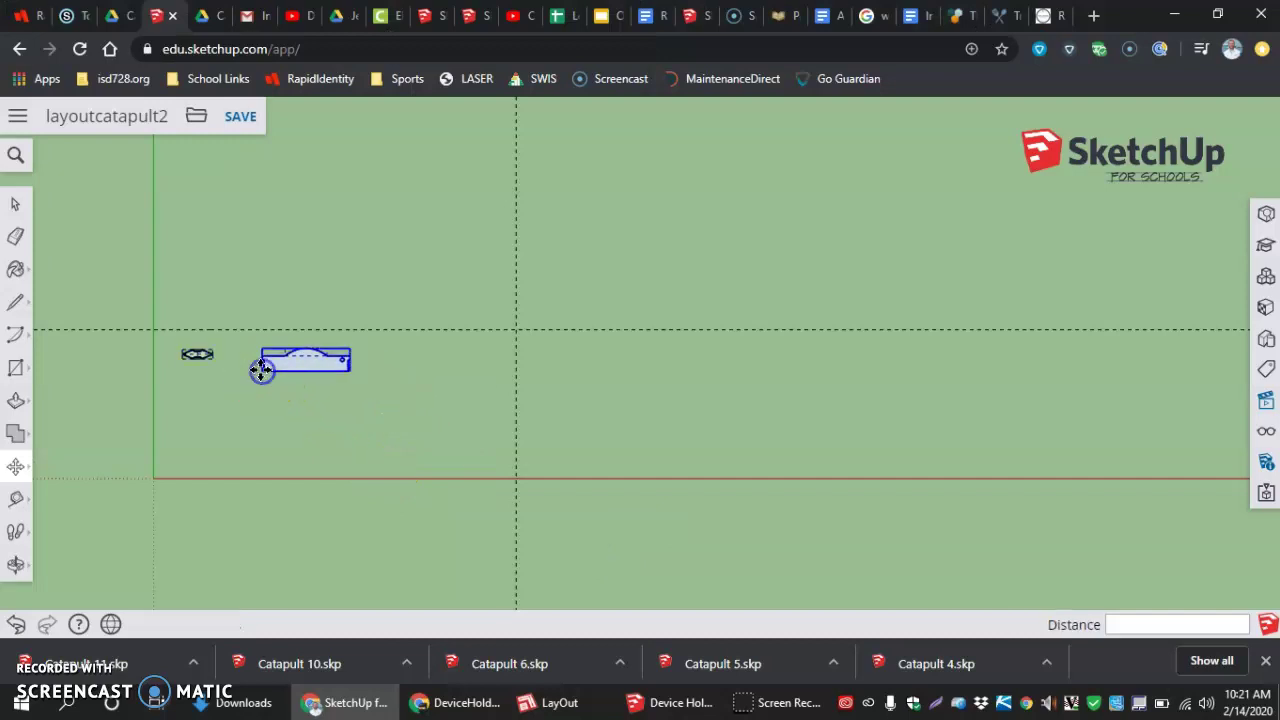
Step: Move the Catapult 10 part by its lower-left corner about 4 15/16" into the corner just inside the origin
{"action": "scroll", "coordinate": [243, 390], "scroll_direction": "up", "scroll_amount": 4}
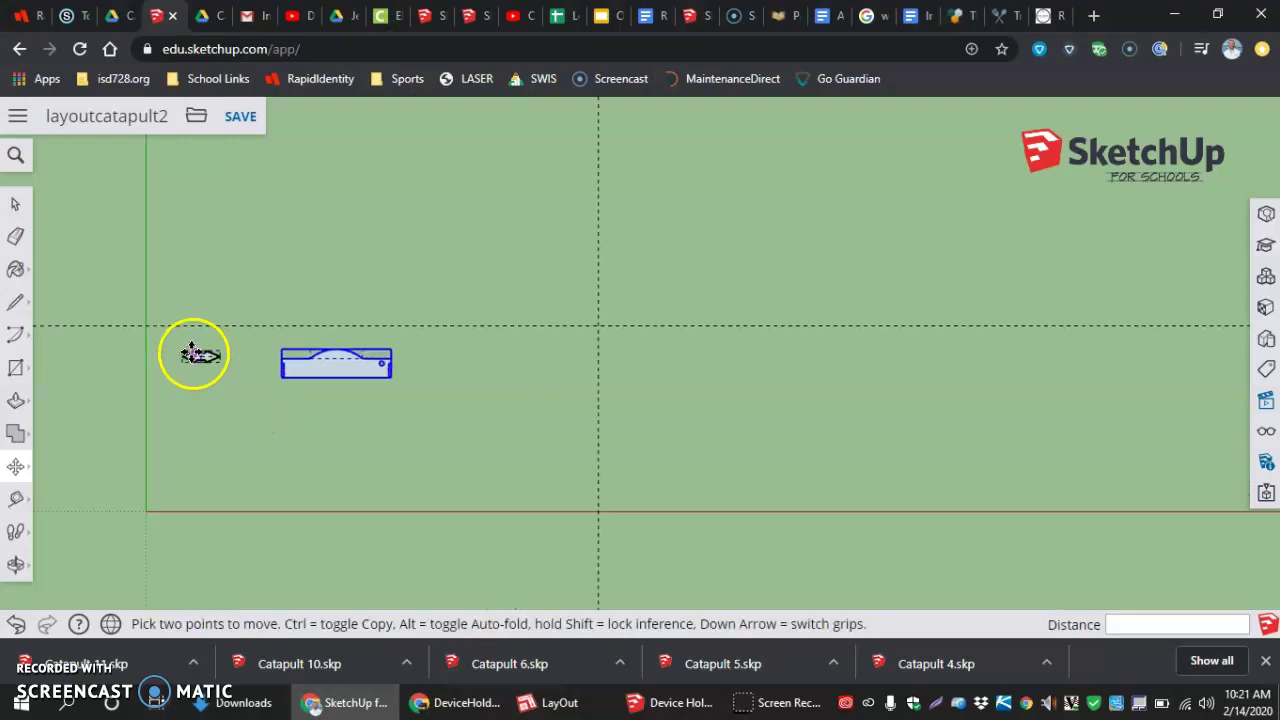
{"action": "scroll", "coordinate": [210, 365], "scroll_direction": "down", "scroll_amount": 2}
{"action": "scroll", "coordinate": [230, 390], "scroll_direction": "up", "scroll_amount": 2}
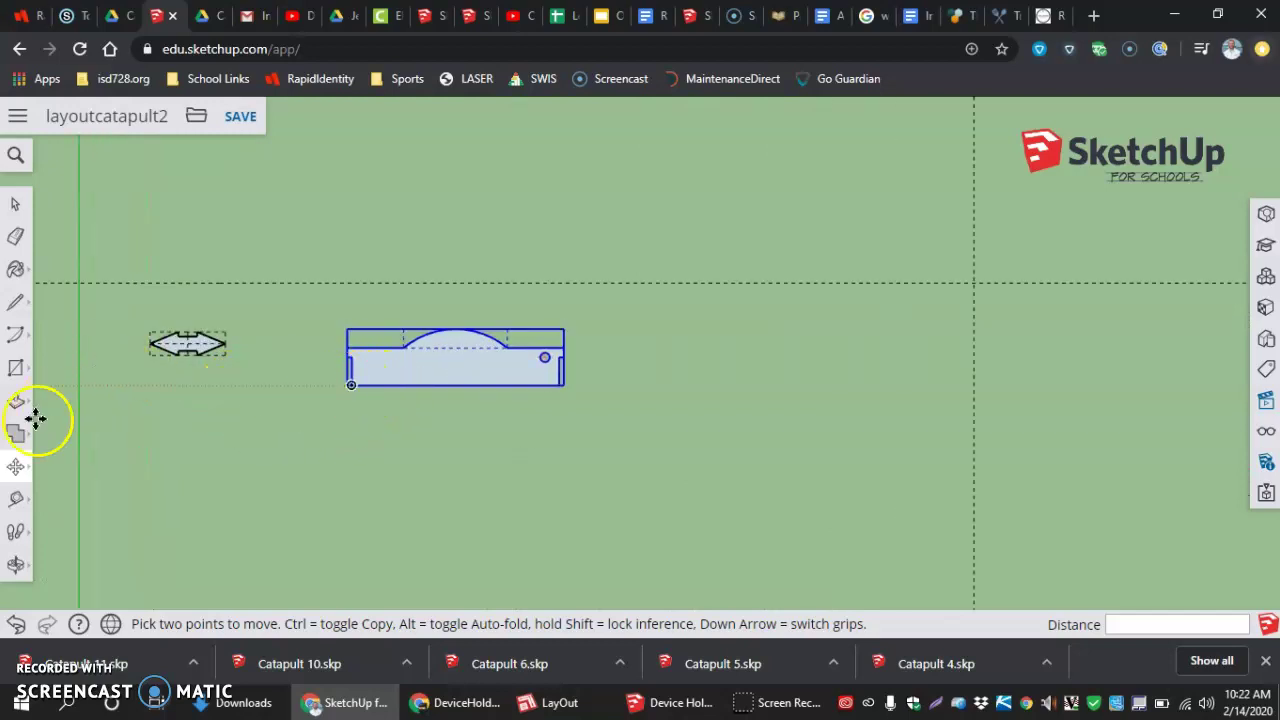
{"action": "left_click", "coordinate": [17, 468]}
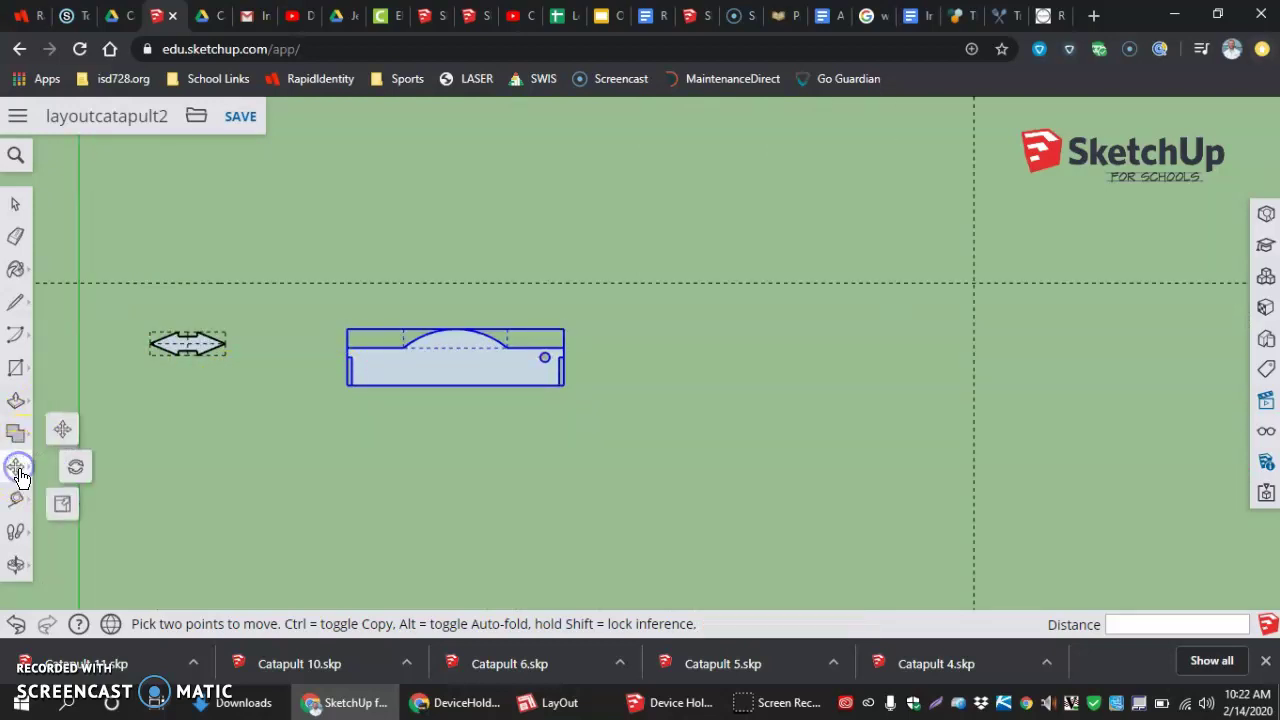
{"action": "left_click", "coordinate": [62, 430]}
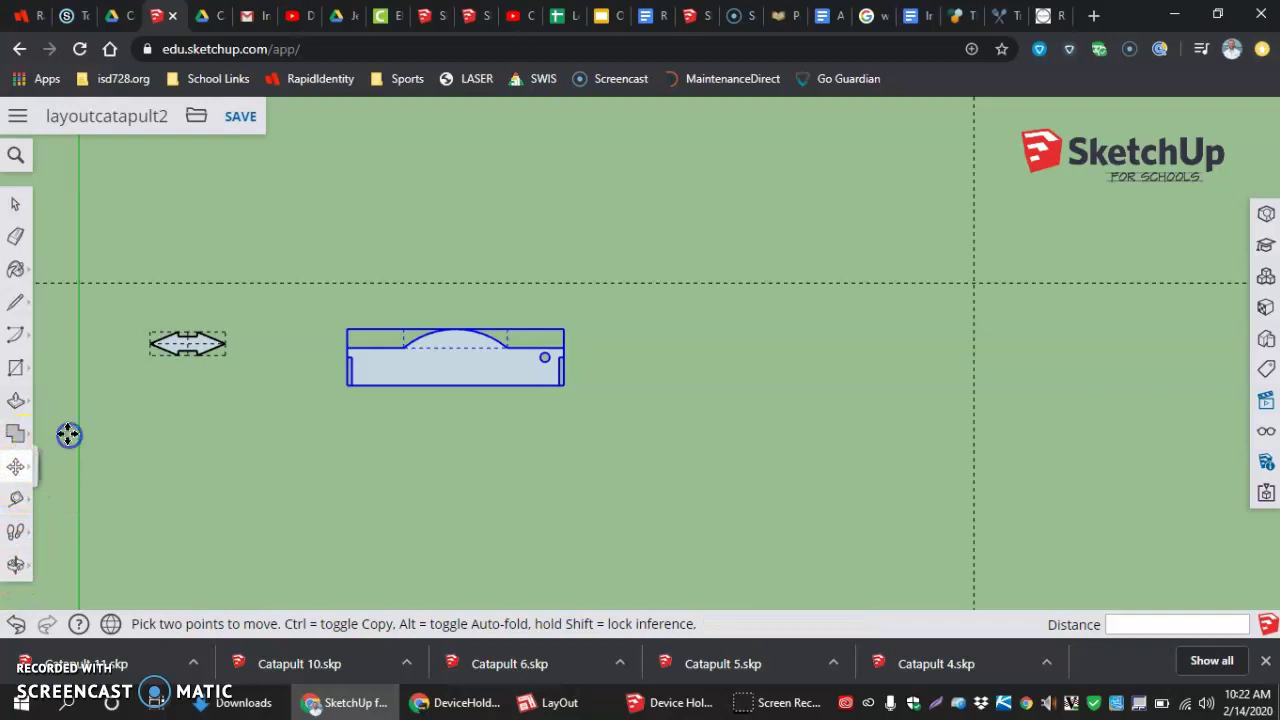
{"action": "scroll", "coordinate": [350, 385], "scroll_direction": "up", "scroll_amount": 5}
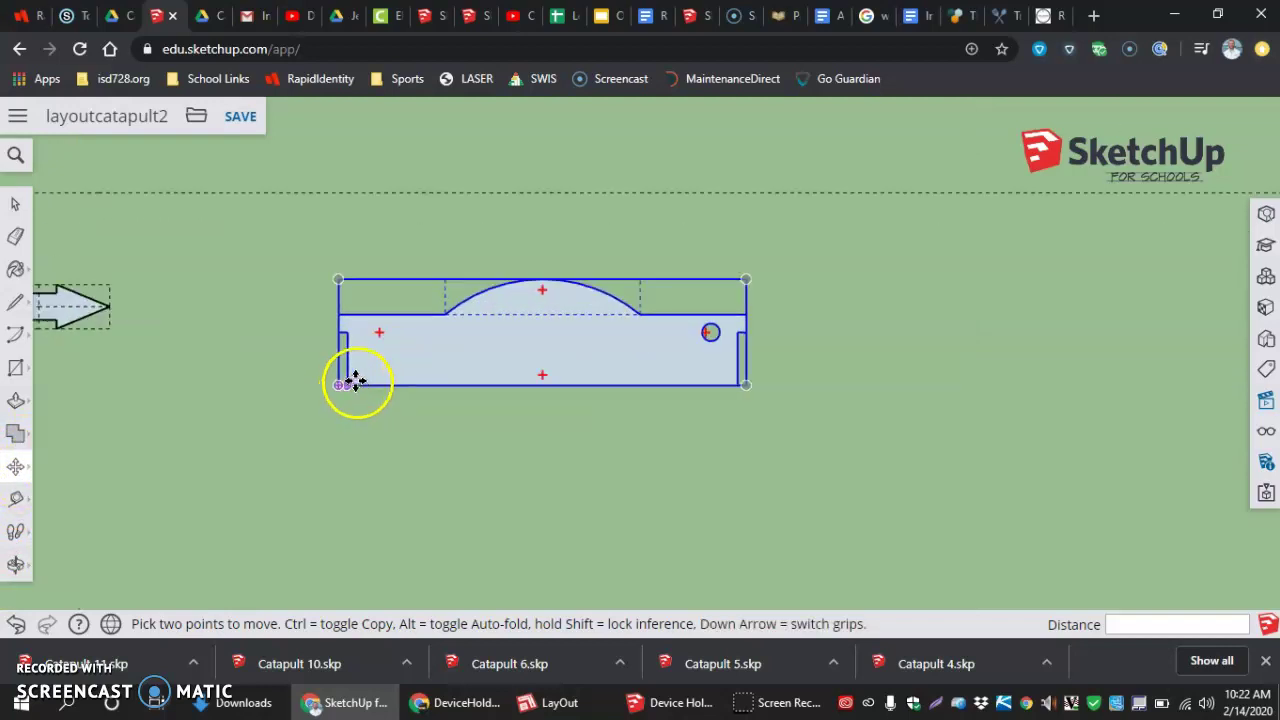
{"action": "left_click", "coordinate": [313, 392]}
{"action": "scroll", "coordinate": [311, 401], "scroll_direction": "down", "scroll_amount": 3}
{"action": "scroll", "coordinate": [314, 405], "scroll_direction": "down", "scroll_amount": 5}
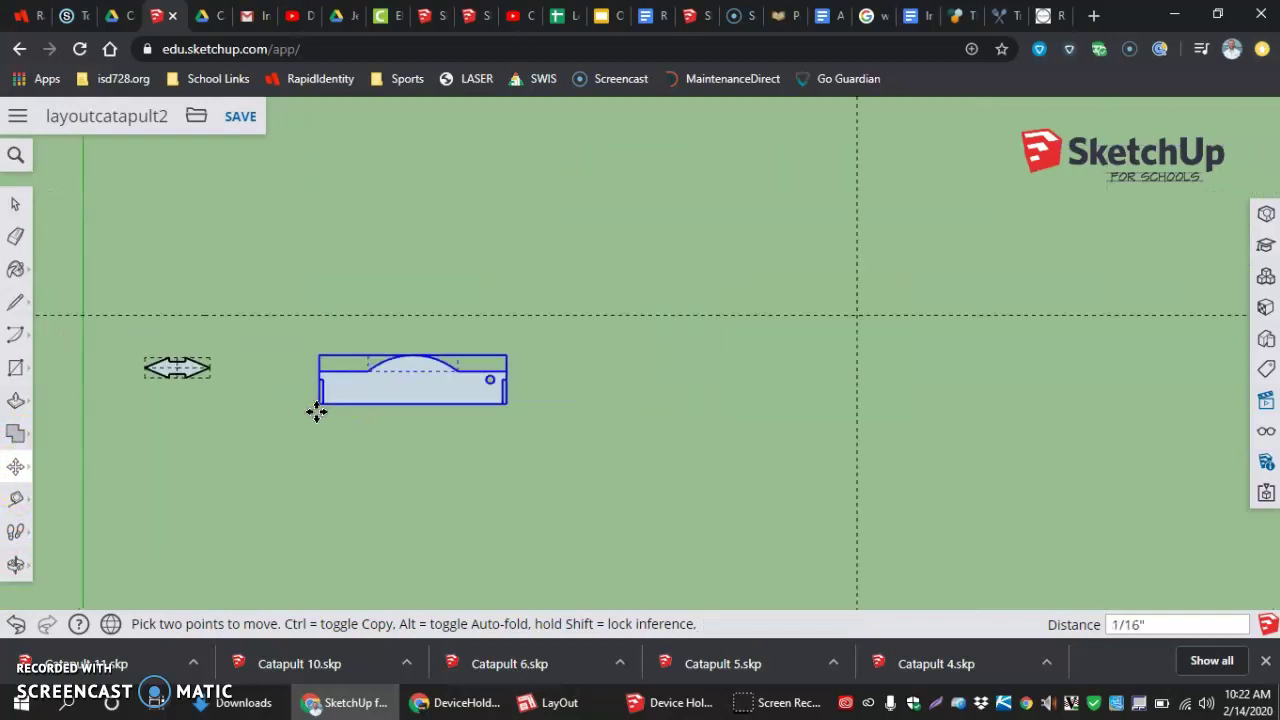
{"action": "scroll", "coordinate": [200, 533], "scroll_direction": "up", "scroll_amount": 5}
{"action": "scroll", "coordinate": [190, 532], "scroll_direction": "up", "scroll_amount": 3}
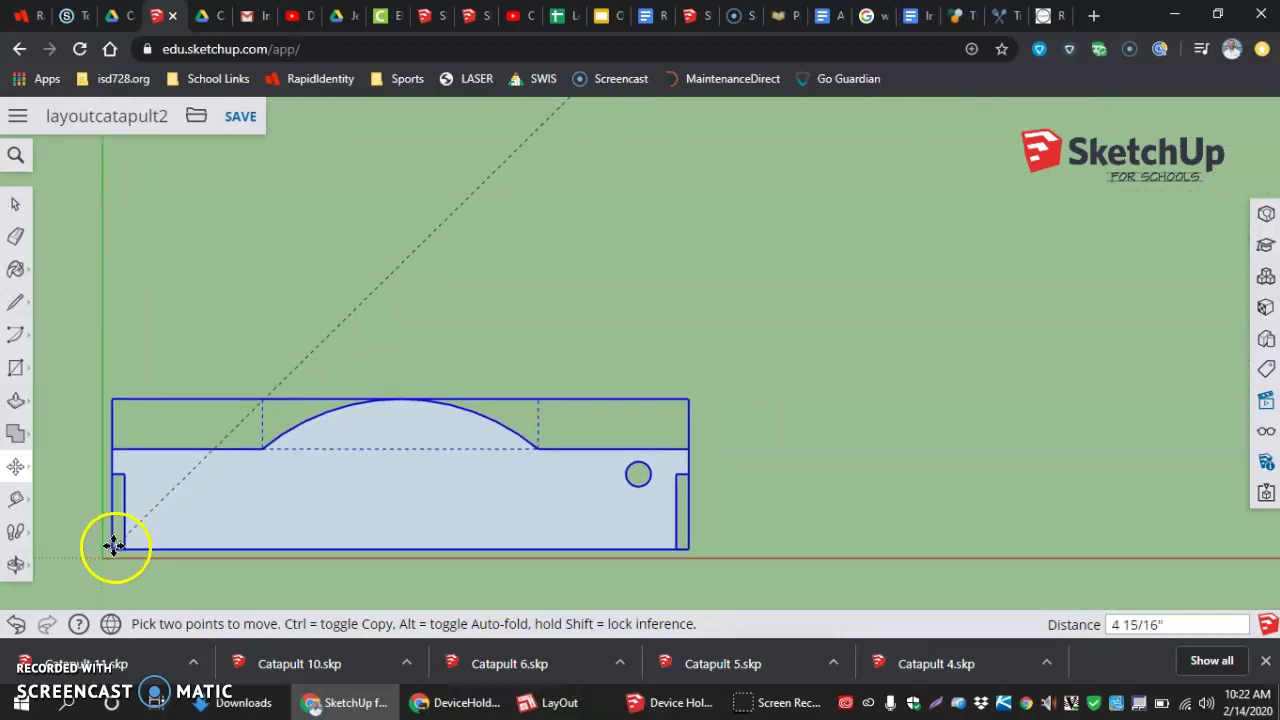
{"action": "left_click", "coordinate": [114, 547]}
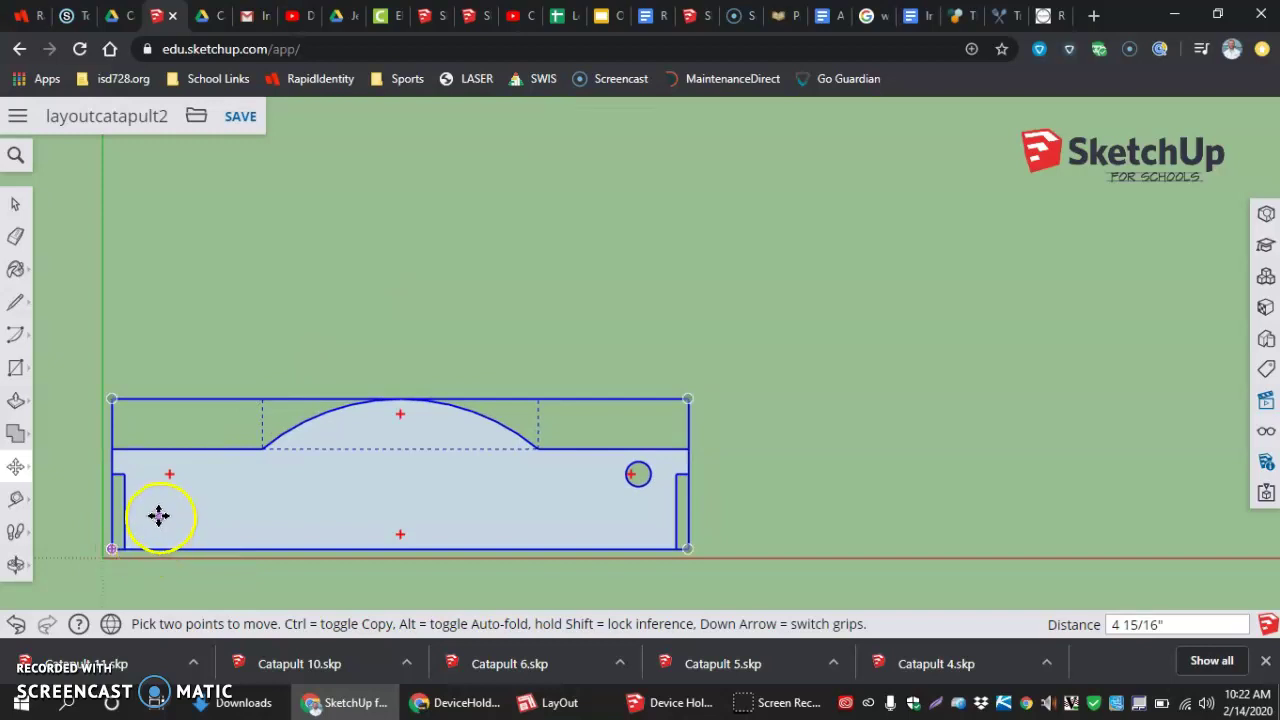
{"action": "scroll", "coordinate": [159, 515], "scroll_direction": "down", "scroll_amount": 5}
{"action": "scroll", "coordinate": [212, 328], "scroll_direction": "up", "scroll_amount": 3}
{"action": "scroll", "coordinate": [214, 330], "scroll_direction": "down", "scroll_amount": 3}
{"action": "scroll", "coordinate": [218, 336], "scroll_direction": "up", "scroll_amount": 3}
{"action": "left_click", "coordinate": [222, 345]}
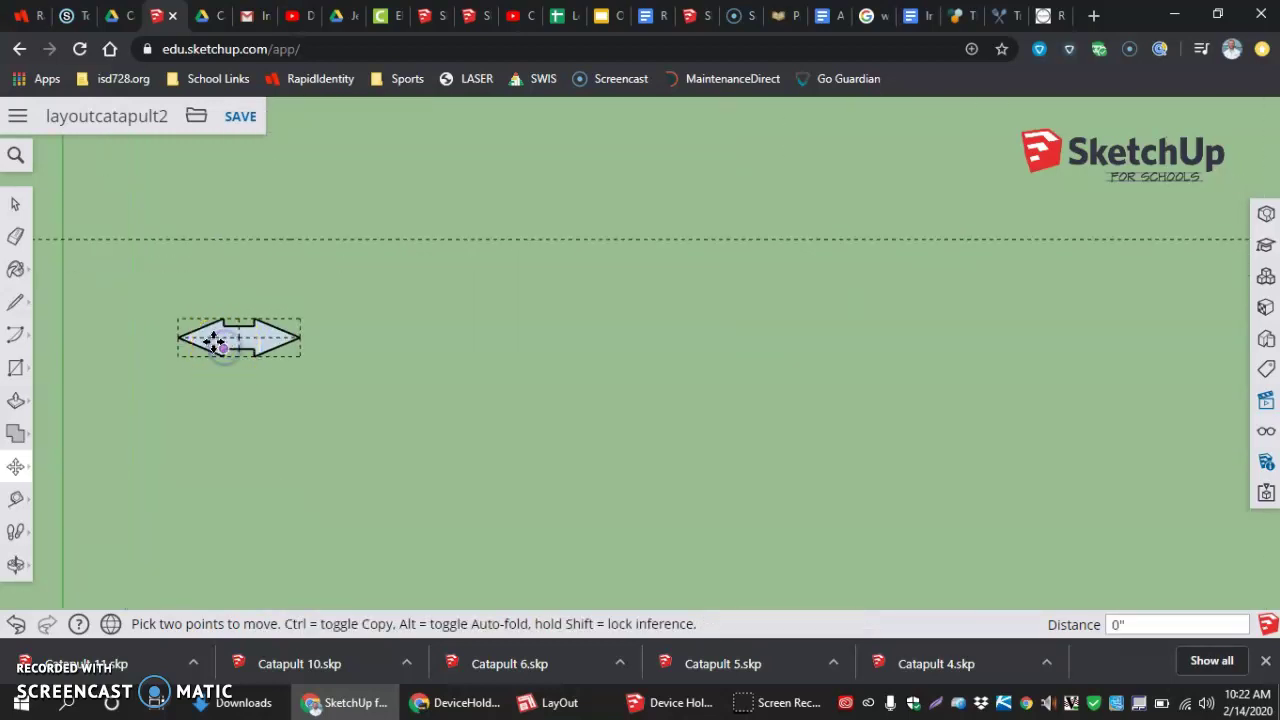
{"action": "scroll", "coordinate": [165, 417], "scroll_direction": "down", "scroll_amount": 4}
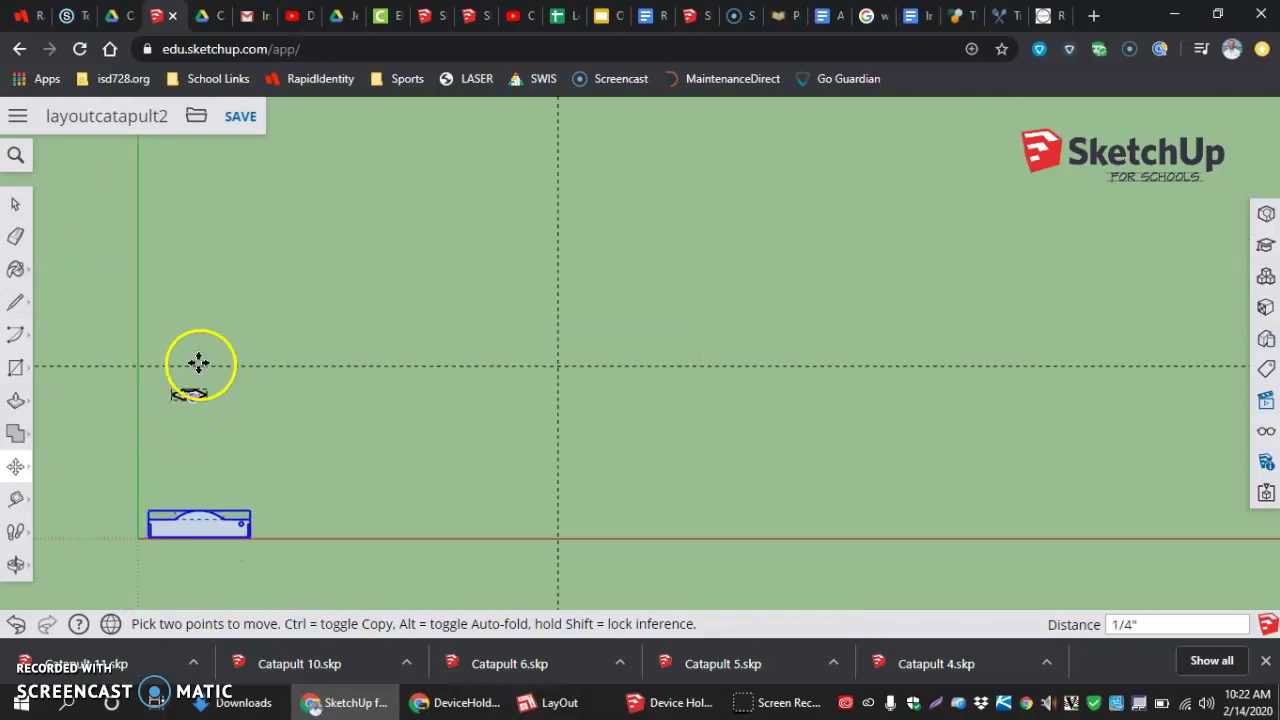
{"action": "left_click", "coordinate": [196, 405]}
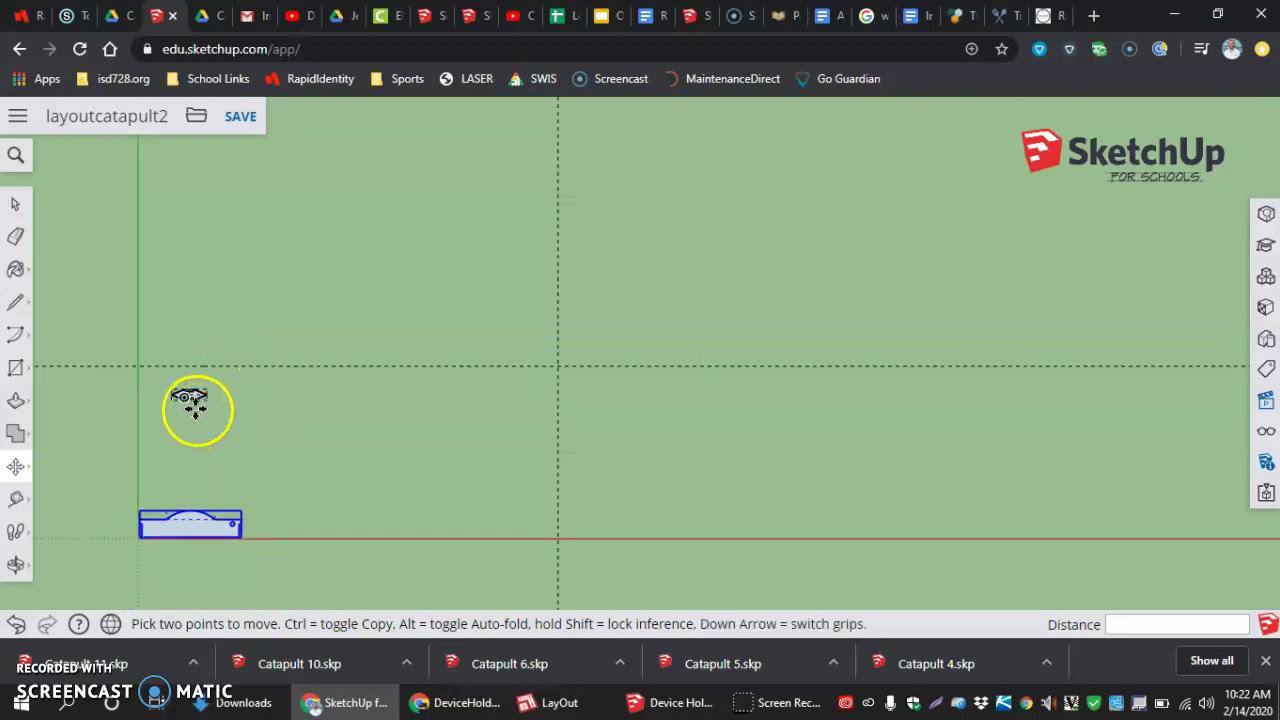
Step: Clear the selection and copy the Catapult 11 part about 7/16" straight down
{"action": "left_click", "coordinate": [14, 205]}
{"action": "left_click", "coordinate": [133, 274]}
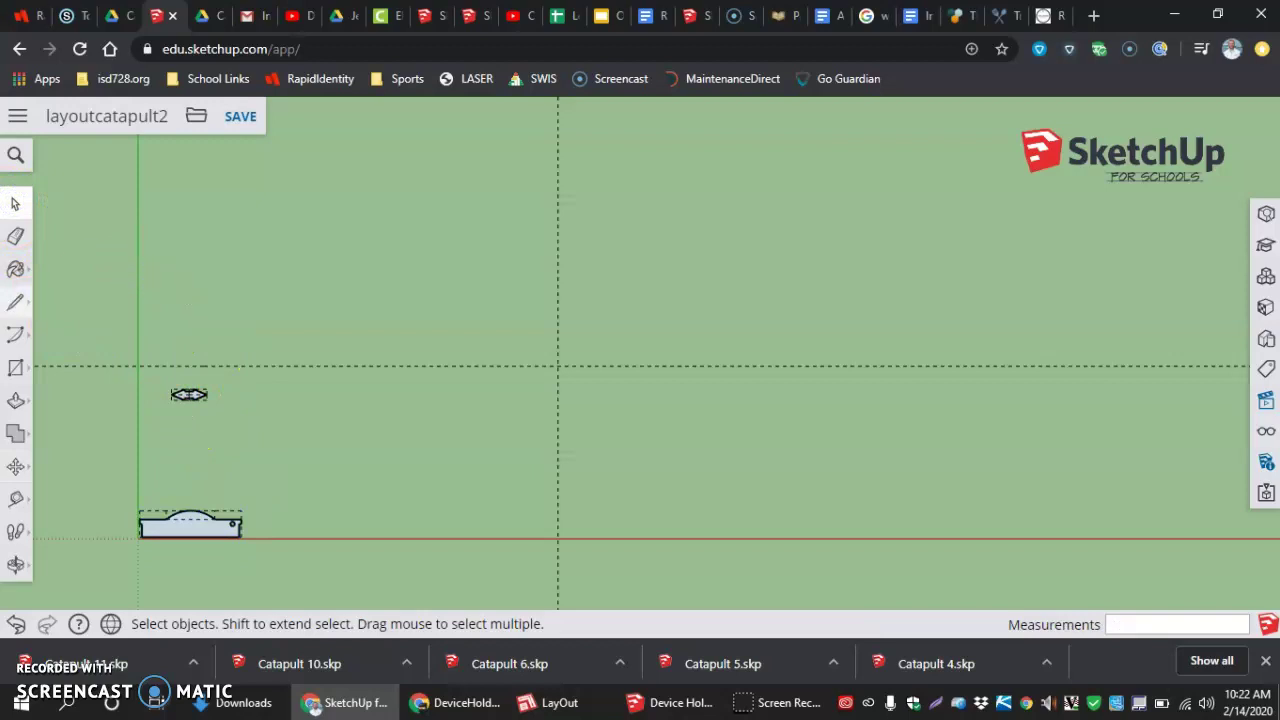
{"action": "left_click", "coordinate": [15, 466]}
{"action": "scroll", "coordinate": [168, 408], "scroll_direction": "up", "scroll_amount": 5}
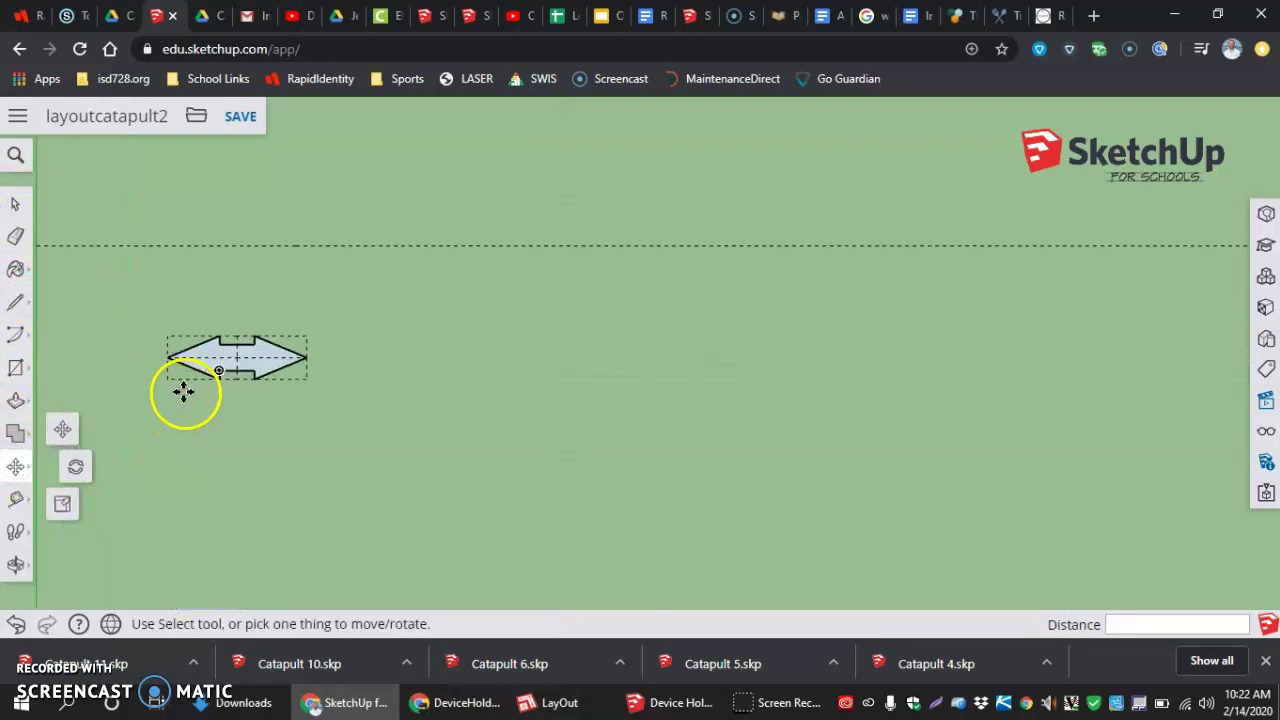
{"action": "left_click_drag", "start_coordinate": [168, 357], "coordinate": [229, 459]}
{"action": "key", "text": "ctrl"}
{"action": "scroll", "coordinate": [249, 449], "scroll_direction": "down", "scroll_amount": 6}
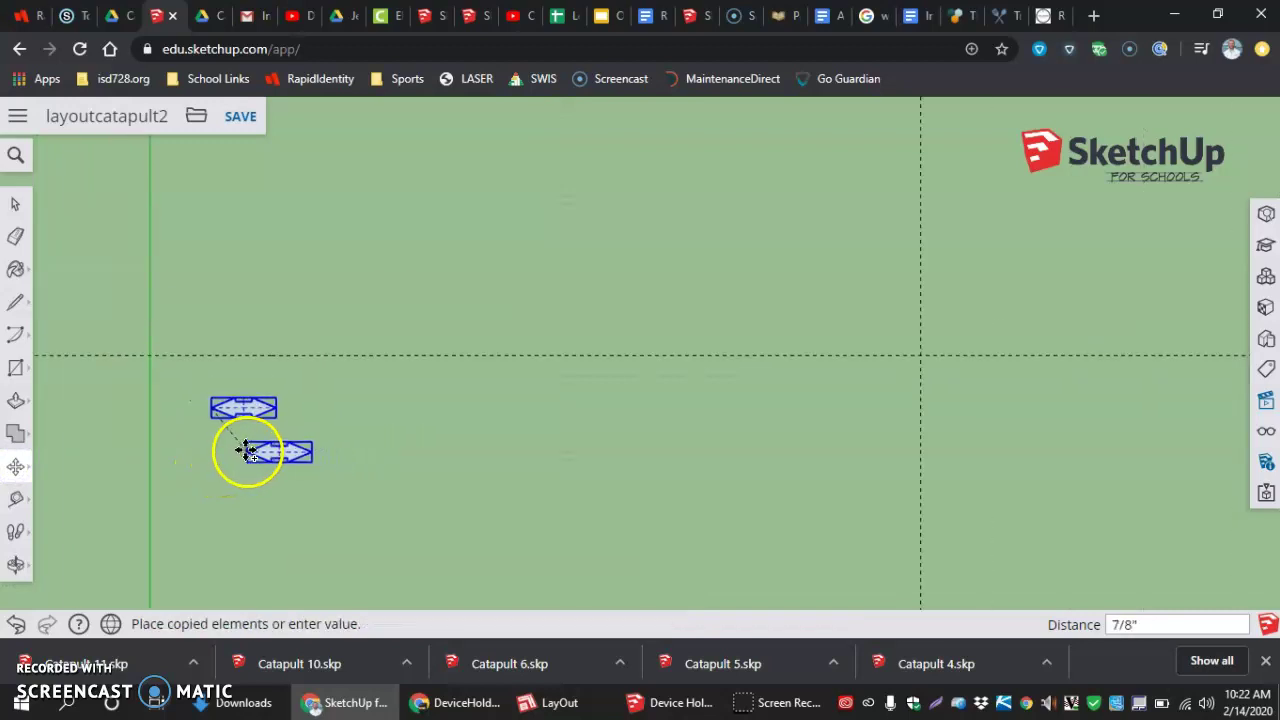
{"action": "left_click", "coordinate": [225, 443]}
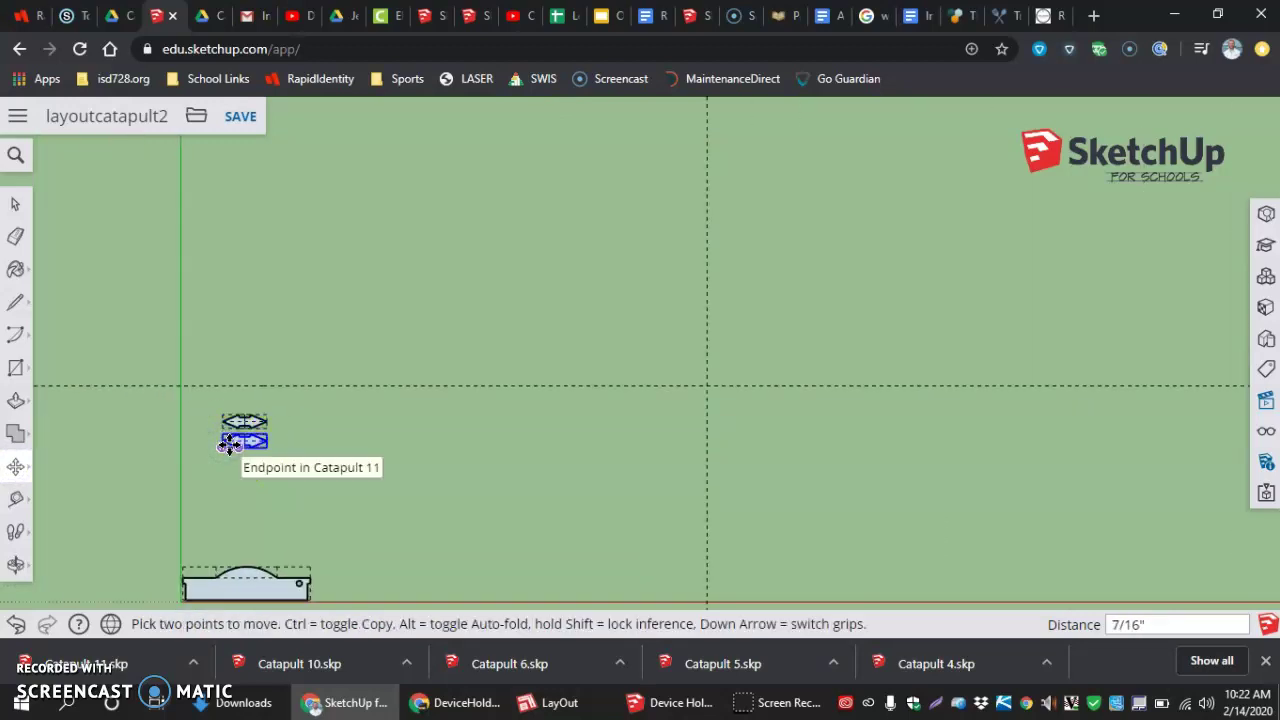
Step: Make a second copy of the Catapult 11 part directly below the first copy
{"action": "scroll", "coordinate": [227, 442], "scroll_direction": "up", "scroll_amount": 6}
{"action": "left_click", "coordinate": [197, 449]}
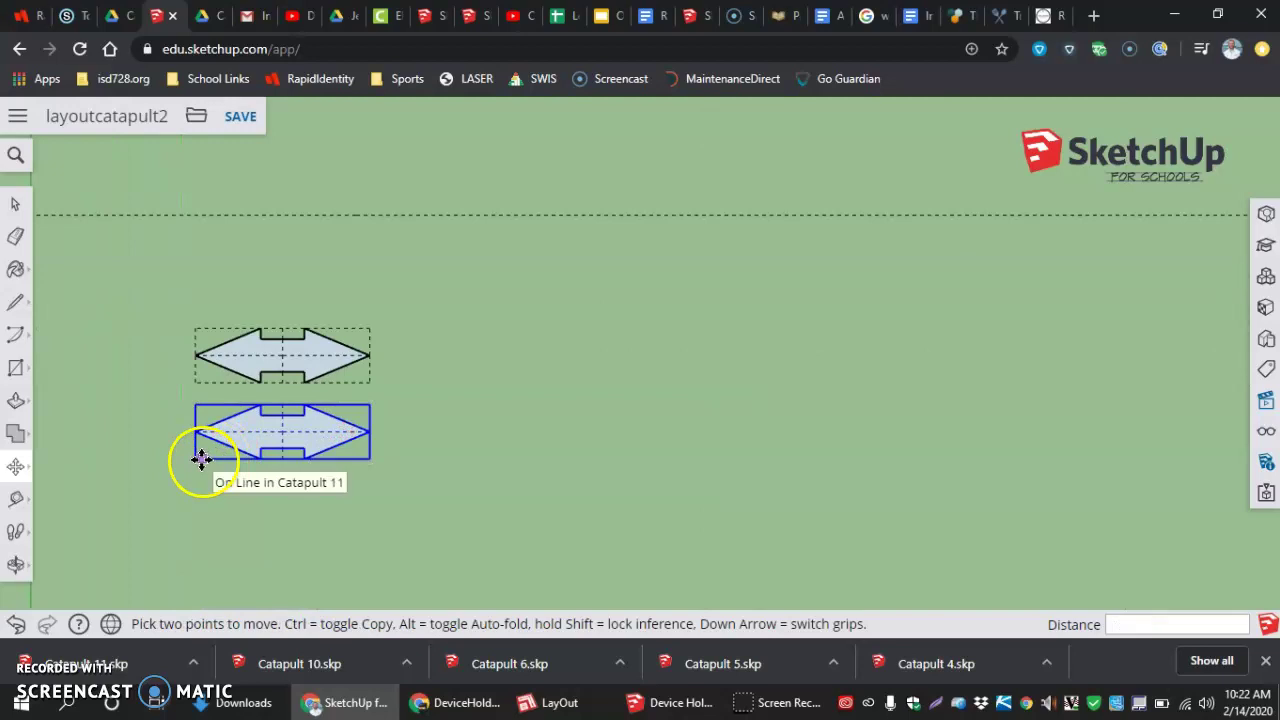
{"action": "key", "text": "ctrl"}
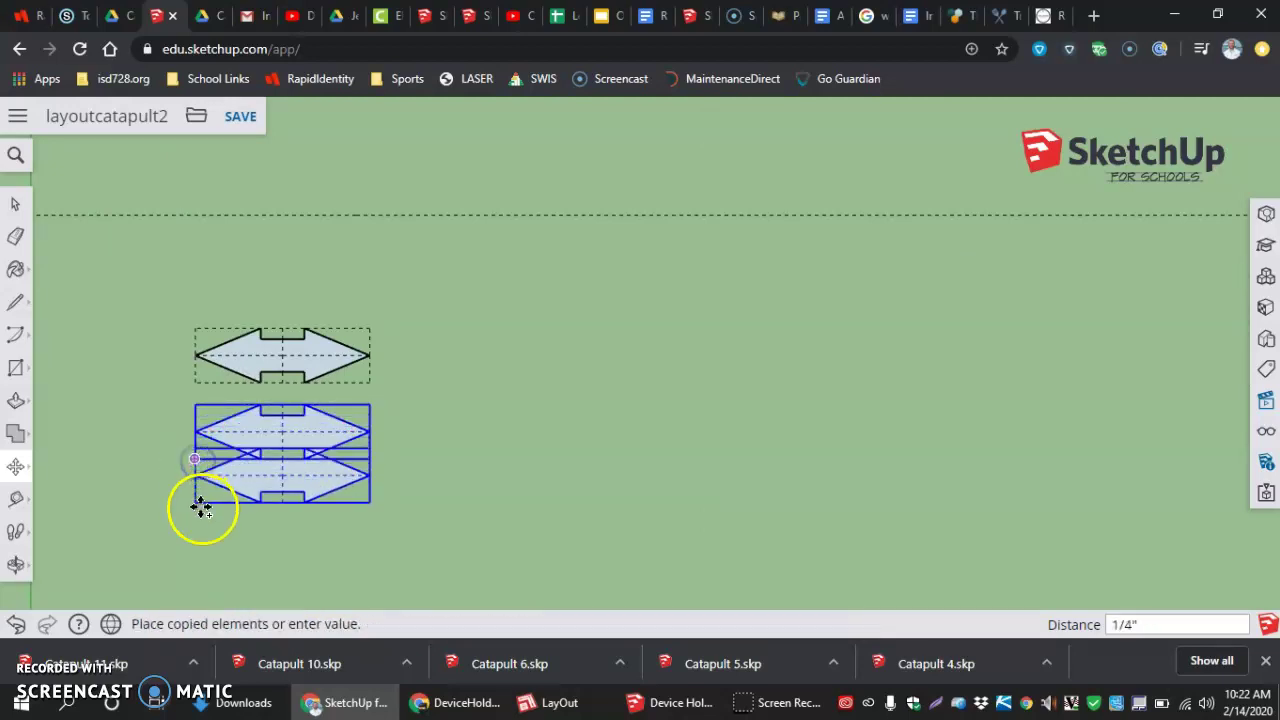
{"action": "left_click", "coordinate": [197, 526]}
Step: Move the lowest Catapult 11 copy about 1 5/16" down toward the Catapult 10 part and rotate it 90 degrees to stand upright
{"action": "scroll", "coordinate": [188, 555], "scroll_direction": "down", "scroll_amount": 6}
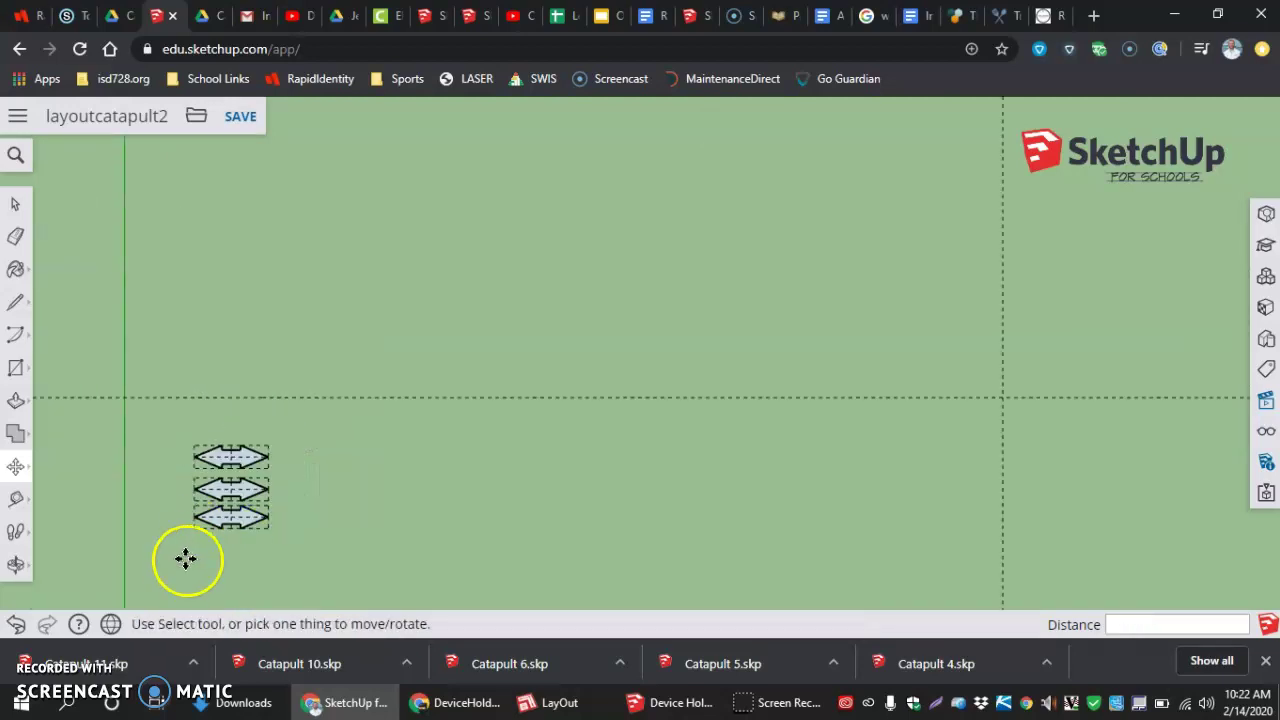
{"action": "scroll", "coordinate": [186, 580], "scroll_direction": "down", "scroll_amount": 2}
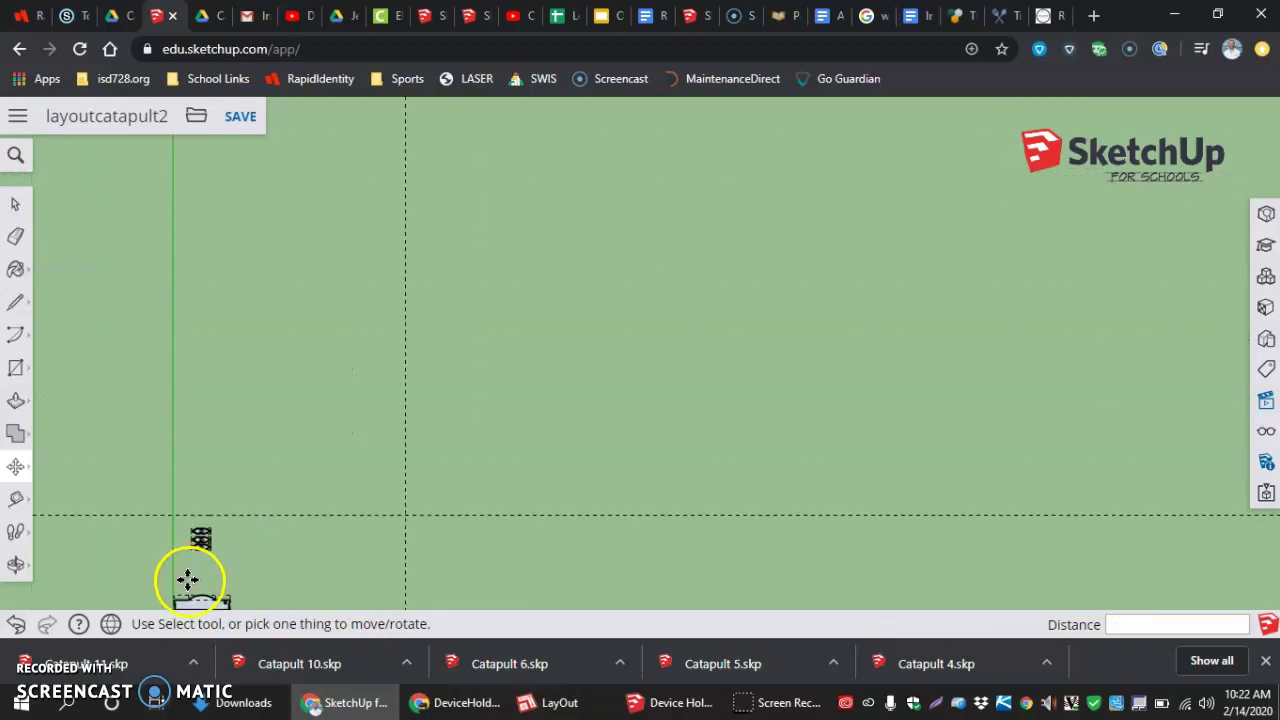
{"action": "scroll", "coordinate": [186, 590], "scroll_direction": "up", "scroll_amount": 8}
{"action": "left_click", "coordinate": [215, 349]}
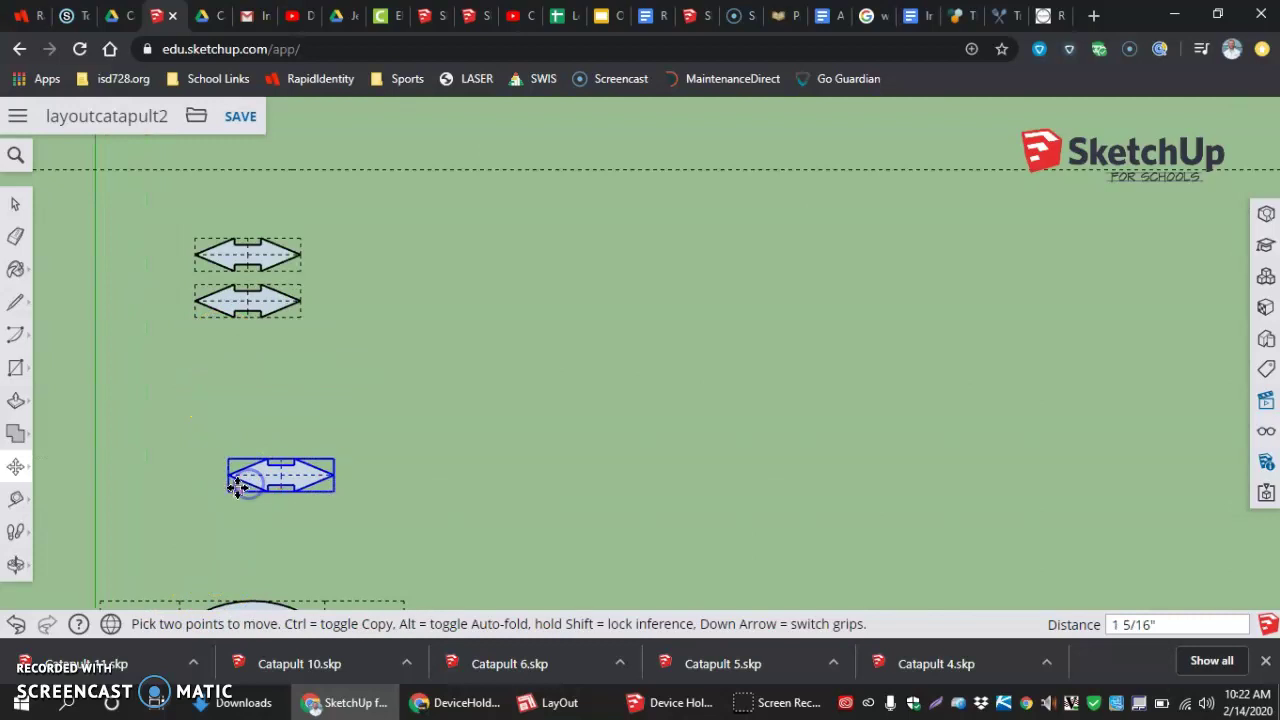
{"action": "scroll", "coordinate": [240, 487], "scroll_direction": "up", "scroll_amount": 4}
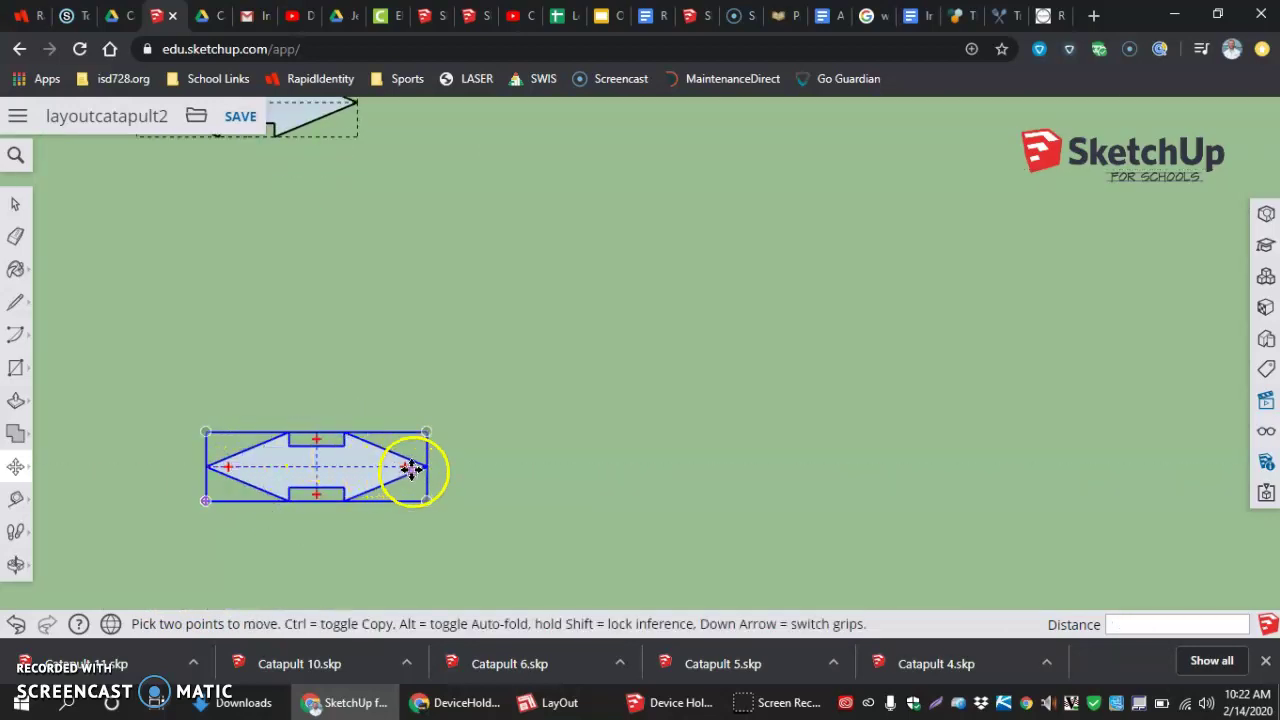
{"action": "left_click_drag", "start_coordinate": [405, 466], "coordinate": [318, 396]}
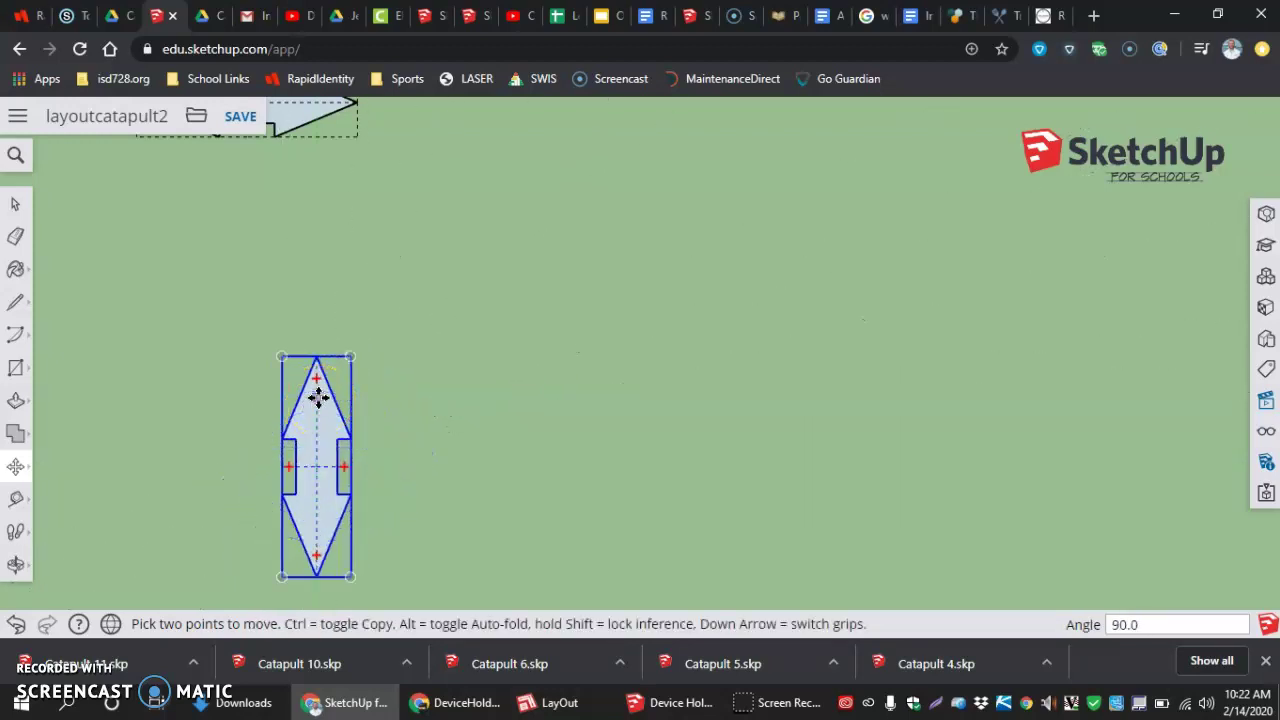
{"action": "scroll", "coordinate": [320, 466], "scroll_direction": "down", "scroll_amount": 5}
{"action": "scroll", "coordinate": [327, 560], "scroll_direction": "down", "scroll_amount": 3}
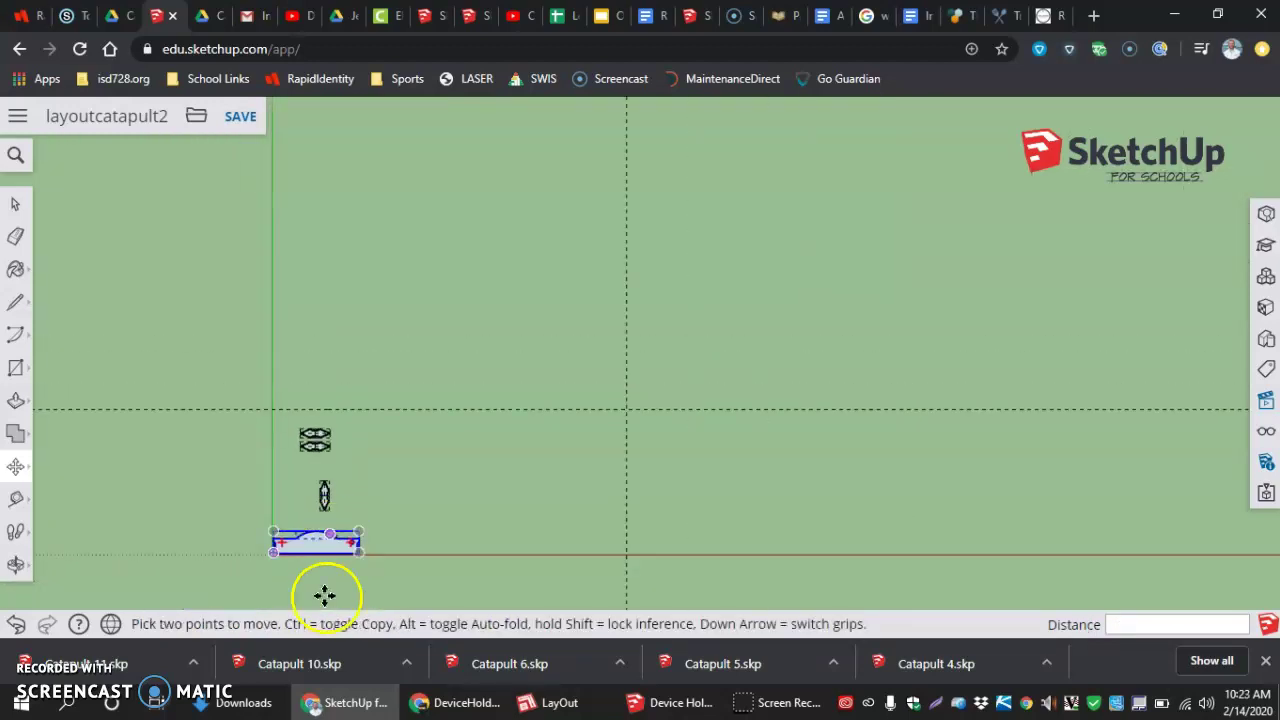
{"action": "scroll", "coordinate": [332, 580], "scroll_direction": "up", "scroll_amount": 5}
{"action": "scroll", "coordinate": [370, 470], "scroll_direction": "down", "scroll_amount": 2}
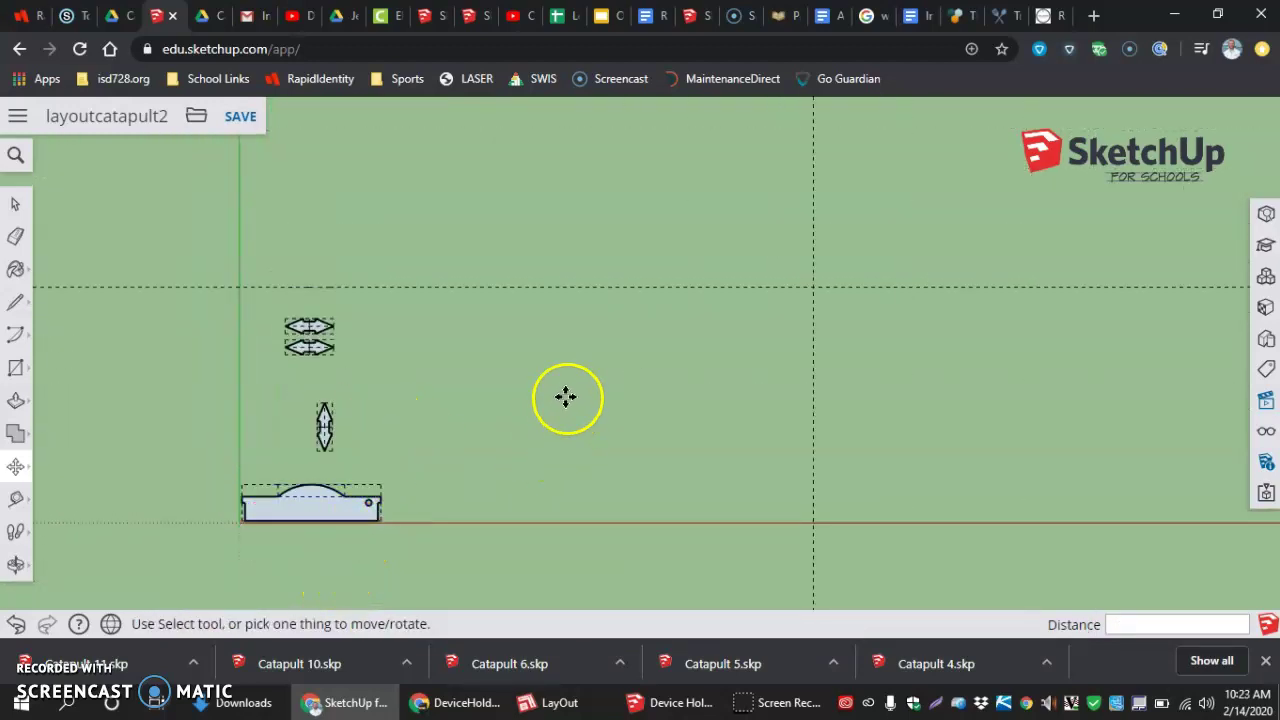